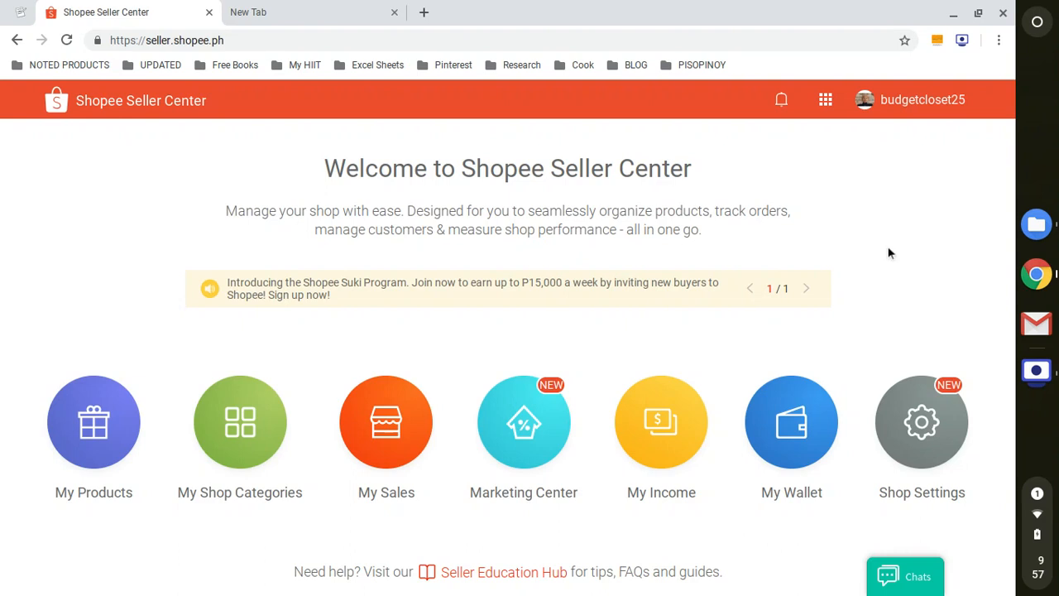
drag(147, 43, 254, 46)
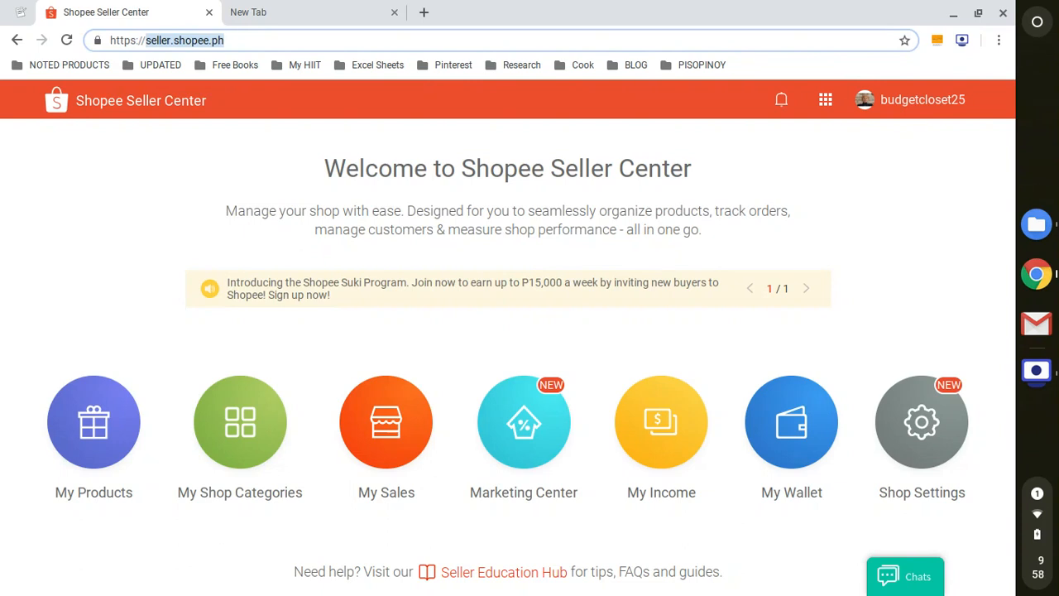
click(233, 39)
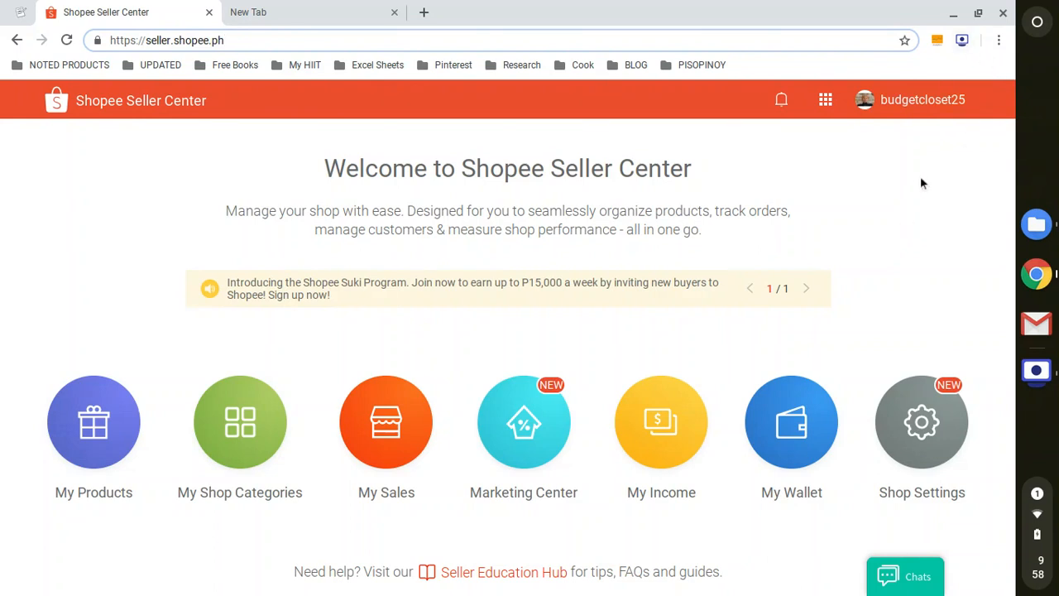
Go to the My Shipping settings by way of the shop profile, leaving the profile page without saving.
mouse_move(926, 119)
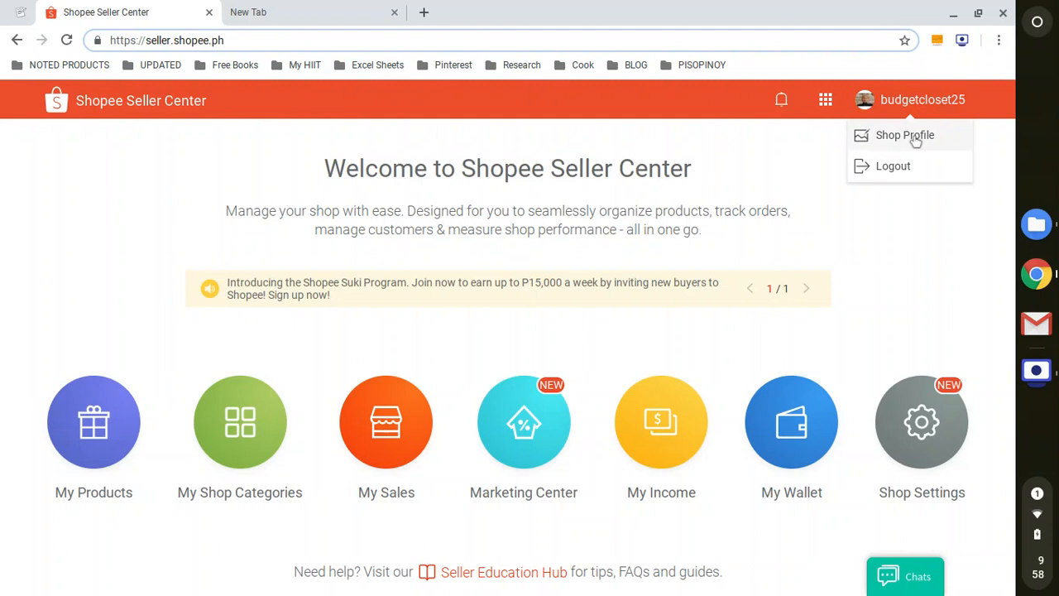
click(916, 139)
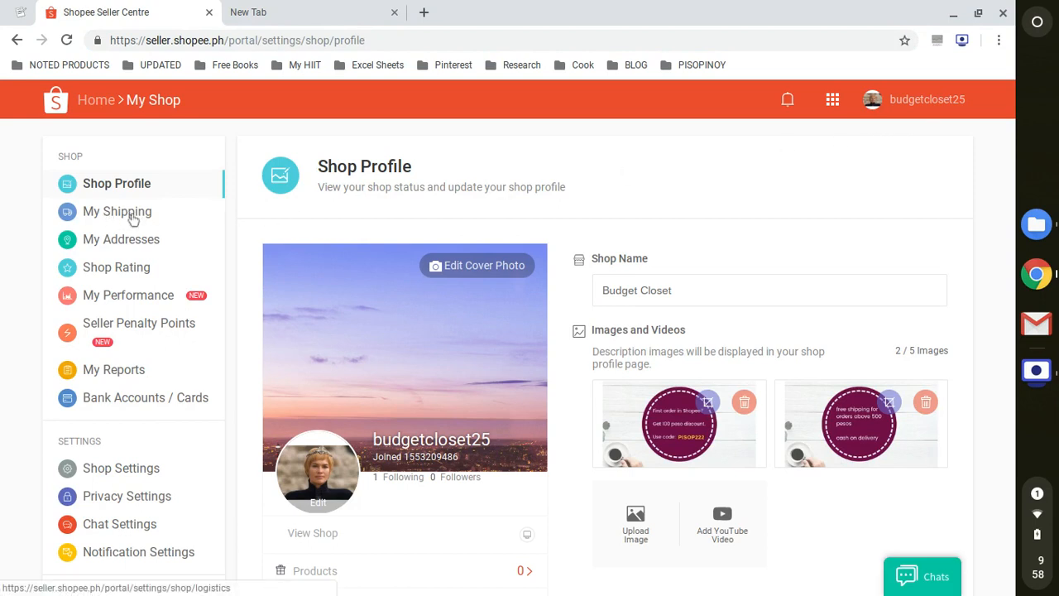
click(133, 218)
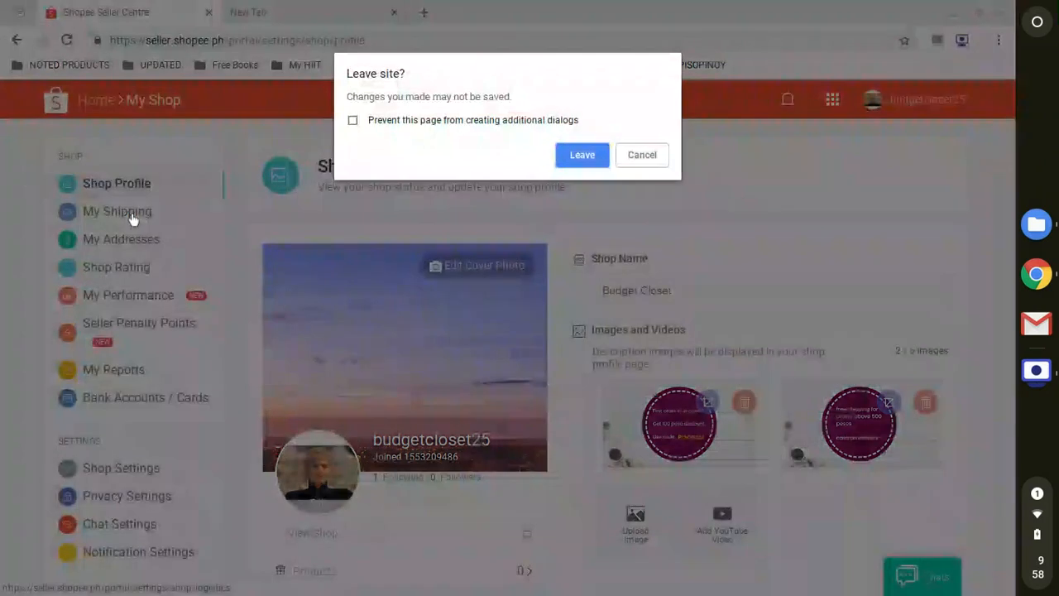
click(582, 156)
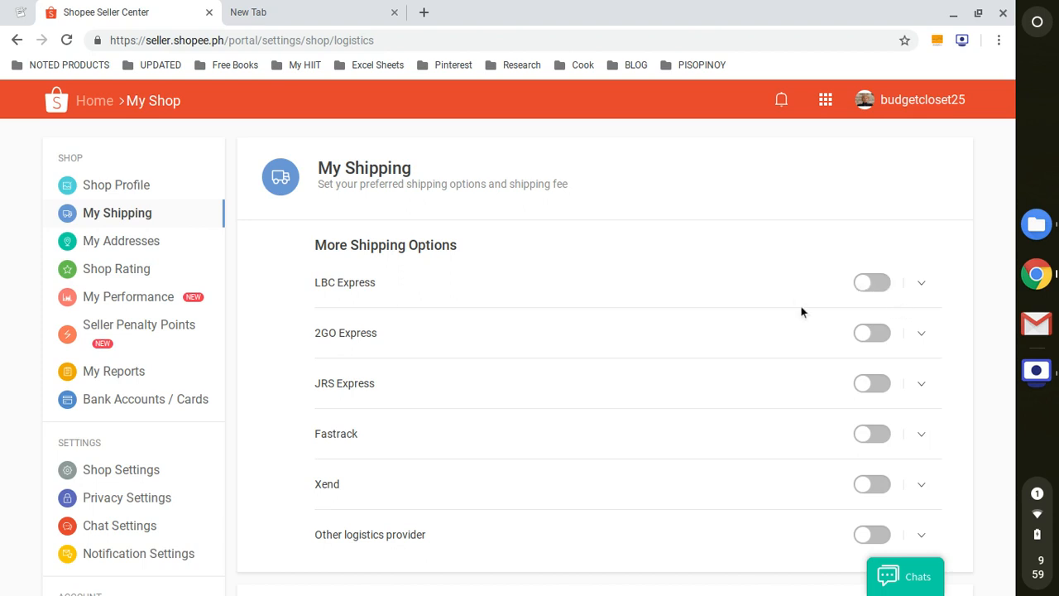
Enable LBC Express as a shipping option for the shop and acknowledge the notice.
scroll(799, 306, down, 1)
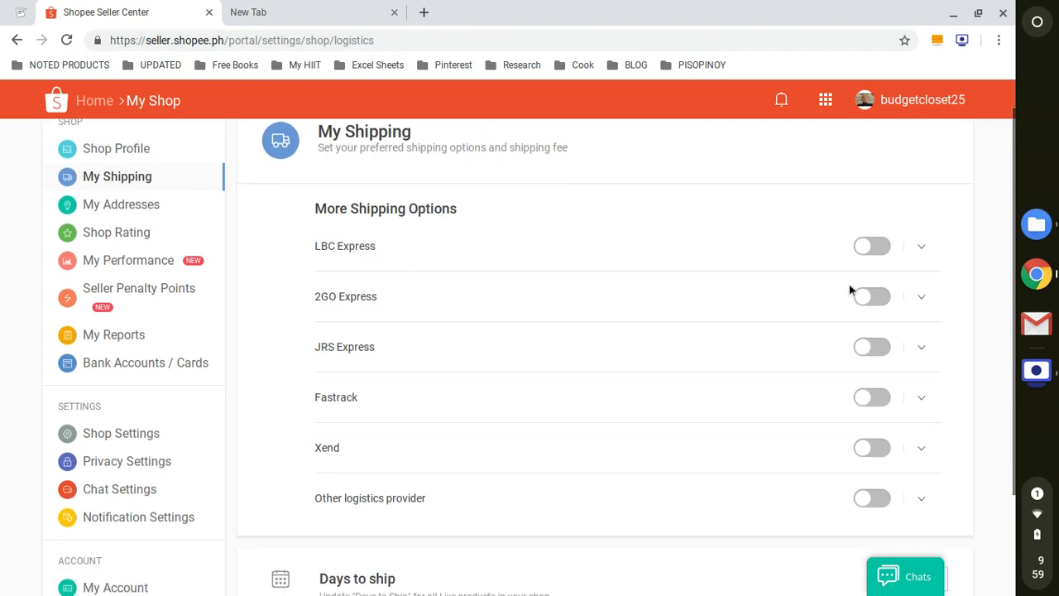
click(880, 250)
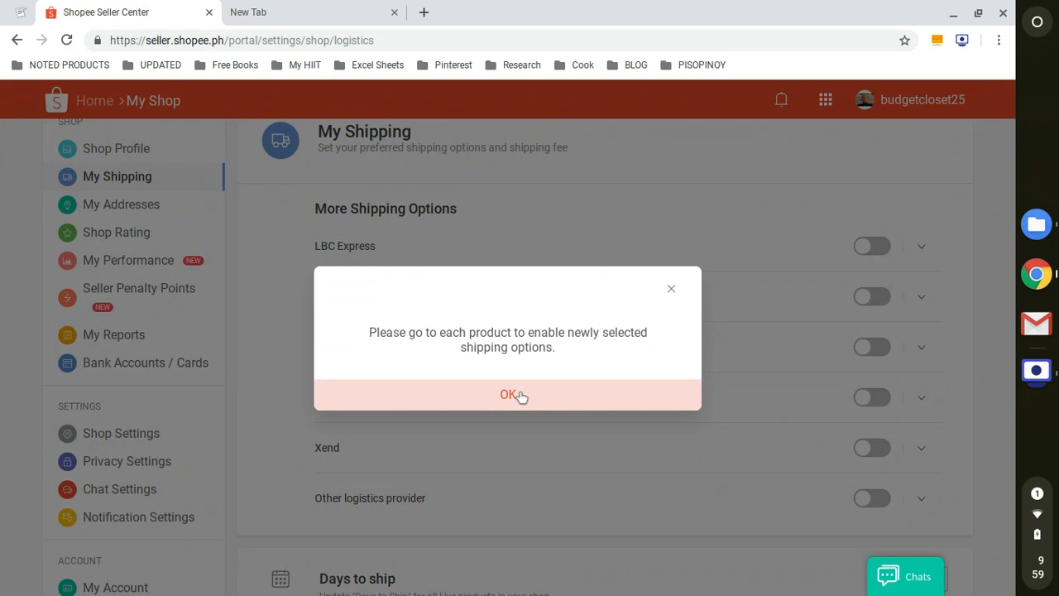
click(520, 395)
scroll(987, 375, up, 1)
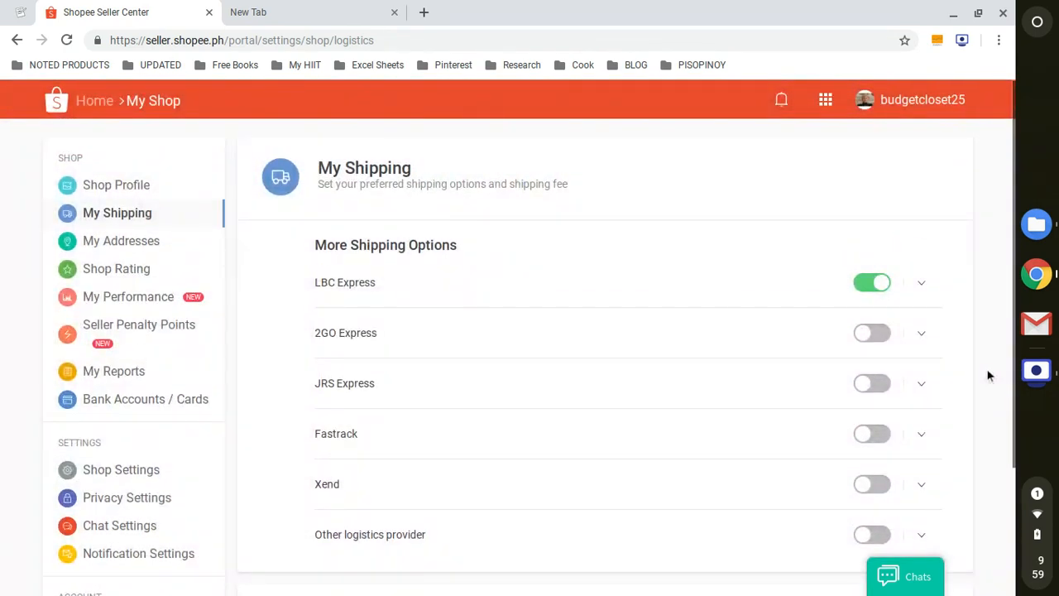
scroll(987, 374, down, 2)
scroll(987, 375, up, 2)
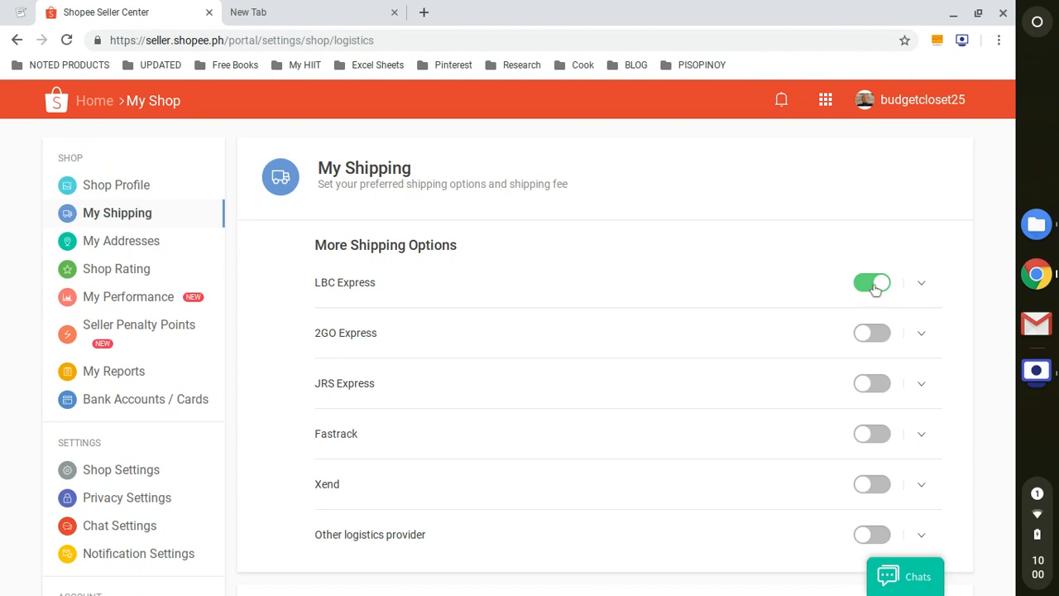
scroll(910, 291, down, 2)
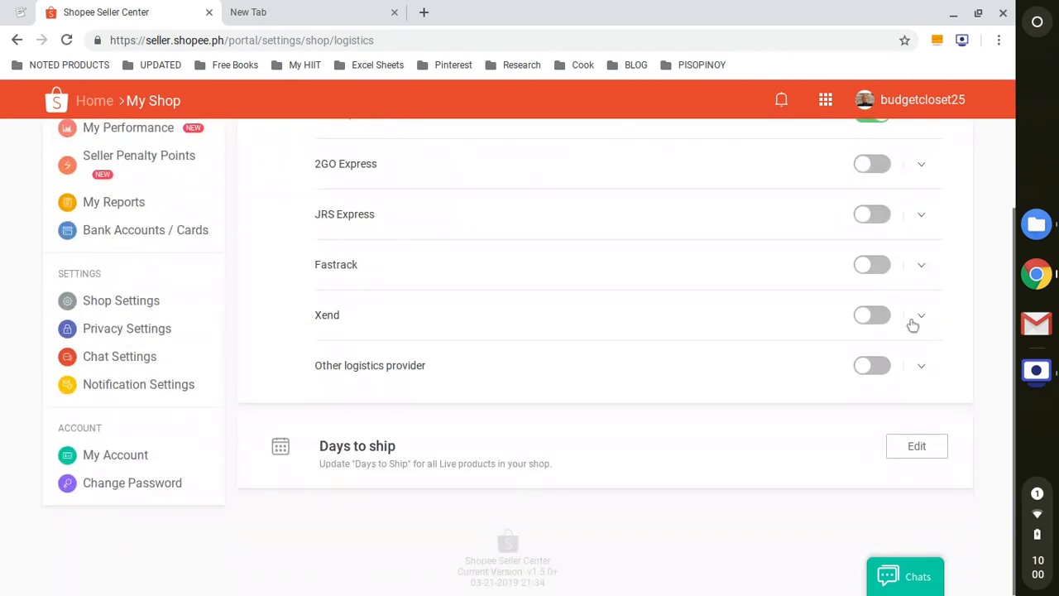
scroll(919, 364, up, 2)
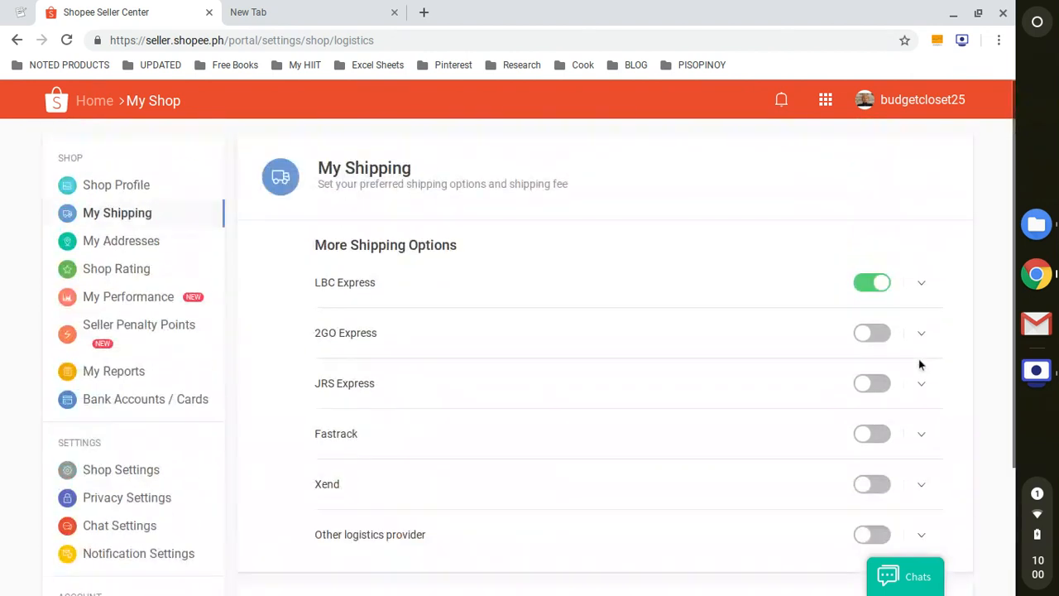
Return to the seller home page and start adding a new product from My Products.
click(89, 108)
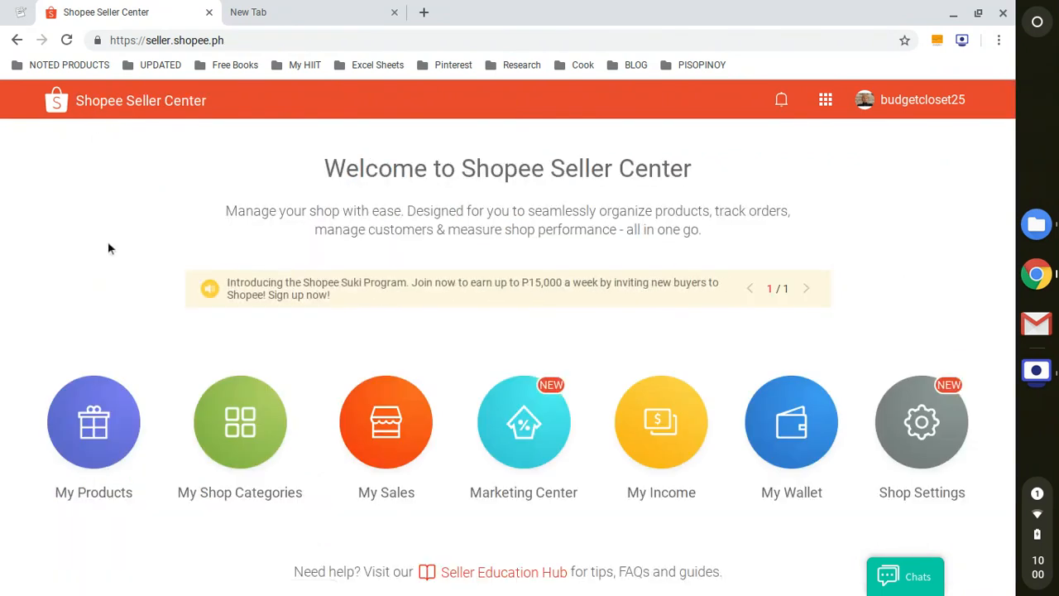
click(95, 424)
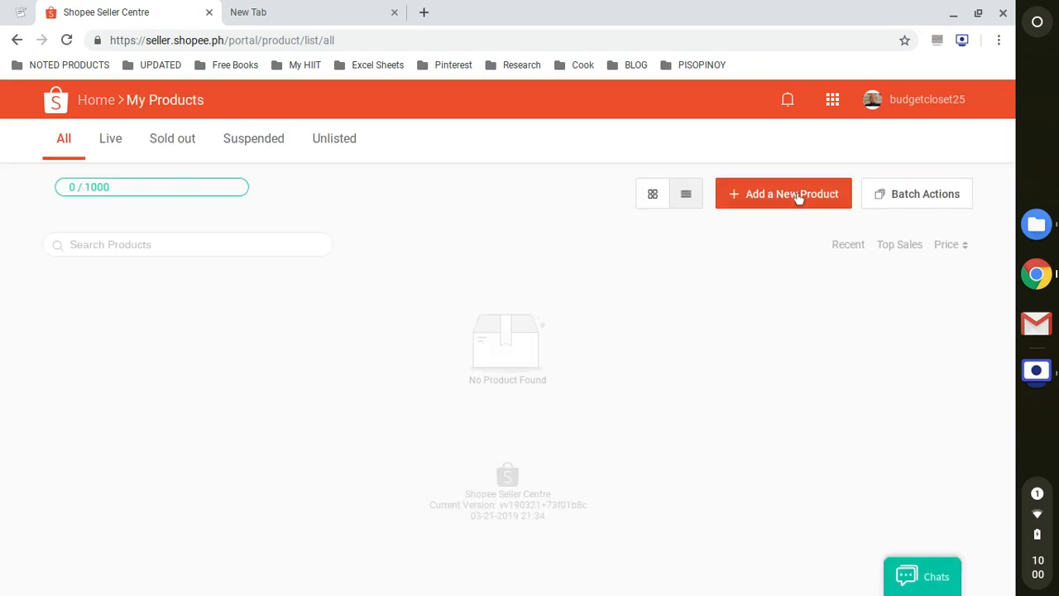
click(798, 198)
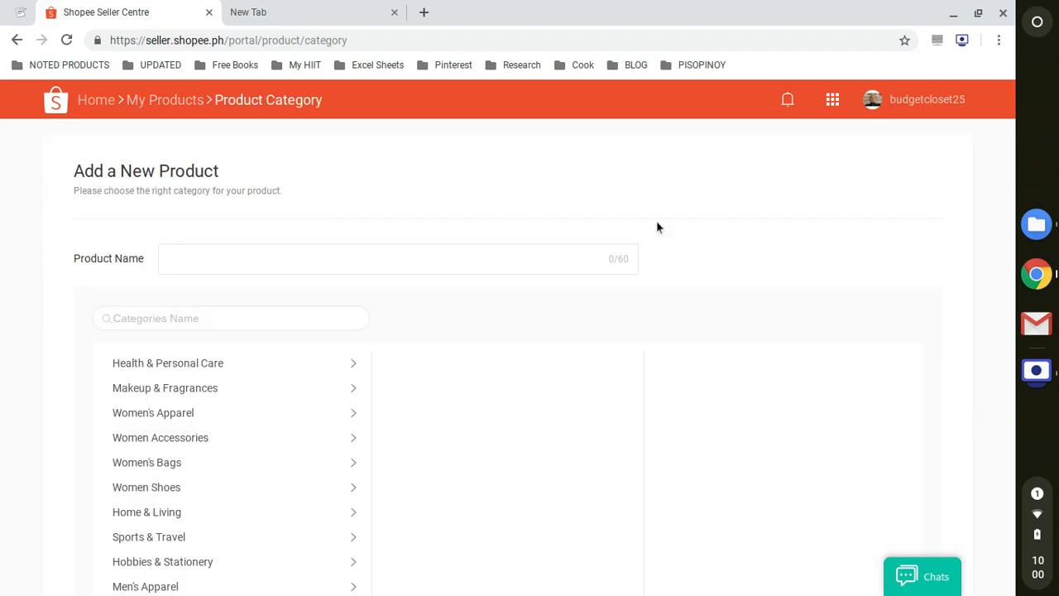
Name the product "Plaid Trousers" and assign it the category Women's Apparel > Pants > Trouser.
click(512, 258)
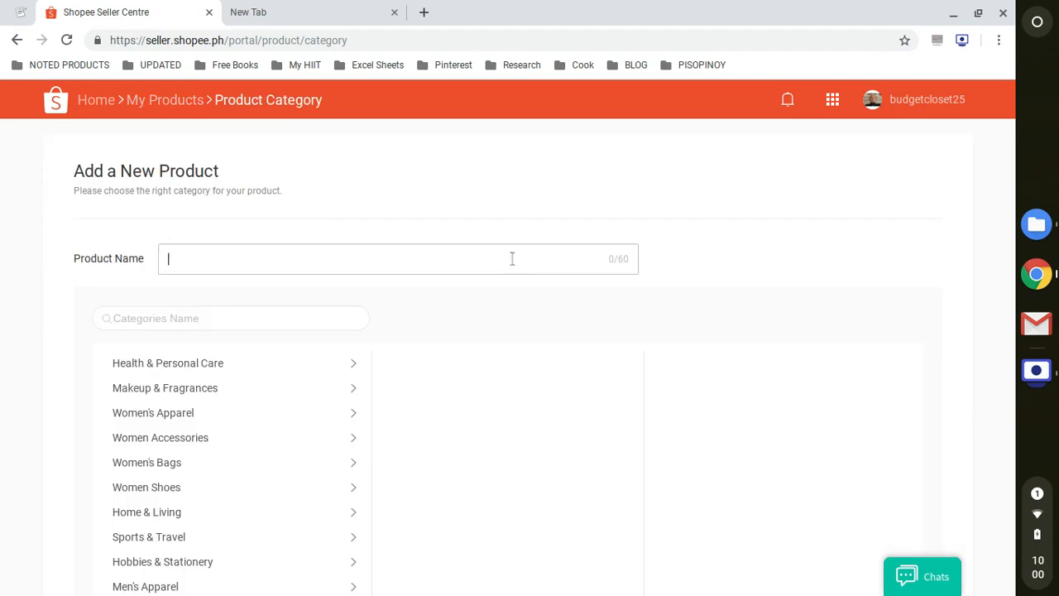
text(Plaid Trousers)
click(229, 419)
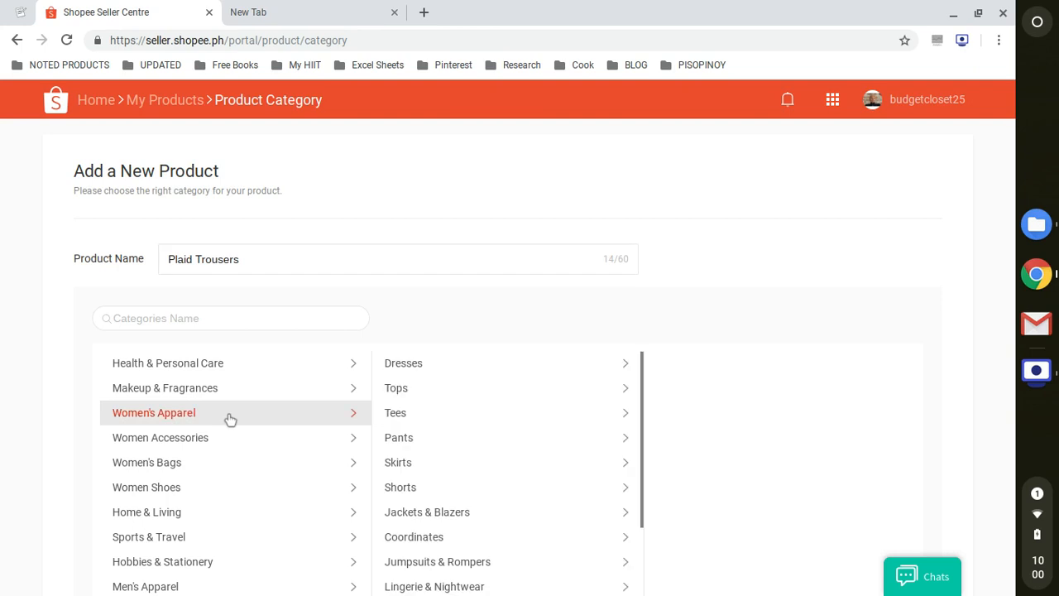
click(419, 436)
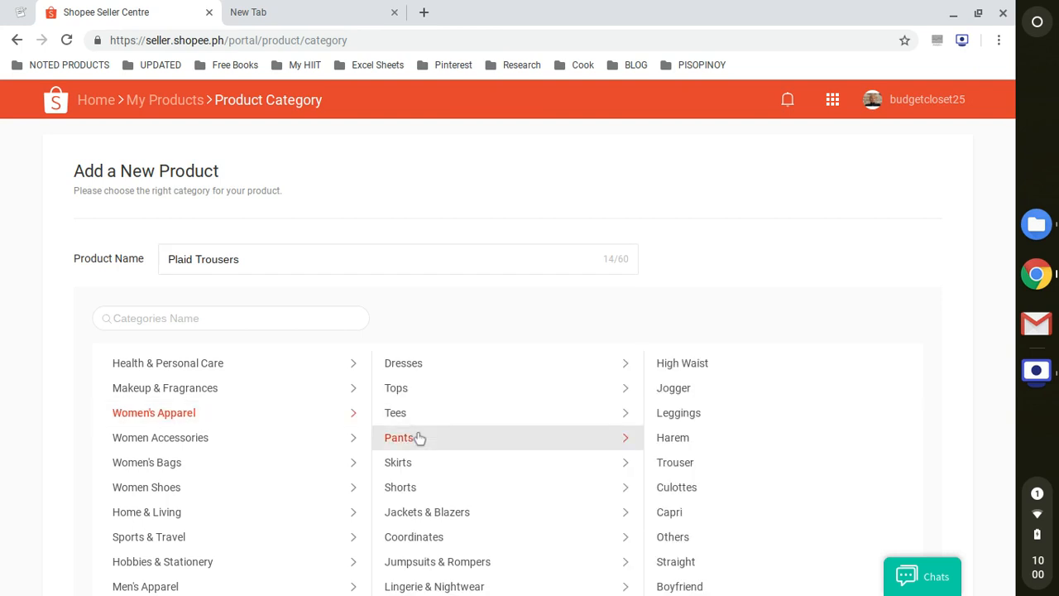
click(728, 468)
scroll(1013, 425, down, 1)
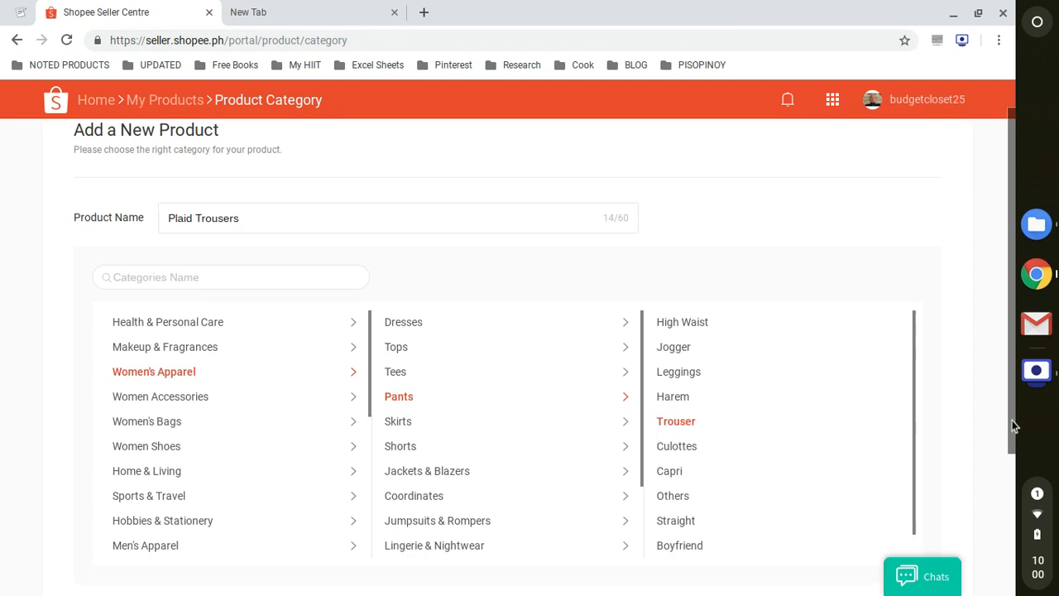
scroll(1013, 425, down, 3)
click(135, 455)
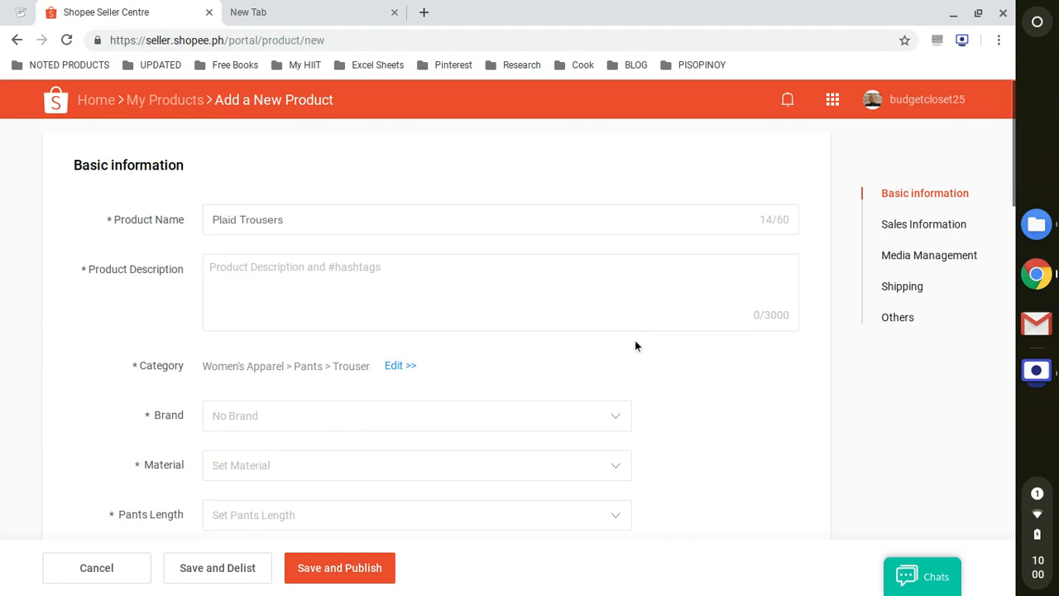
Look through the new product form from the basic information to the shipping section to see which fields it requires.
scroll(635, 345, down, 1)
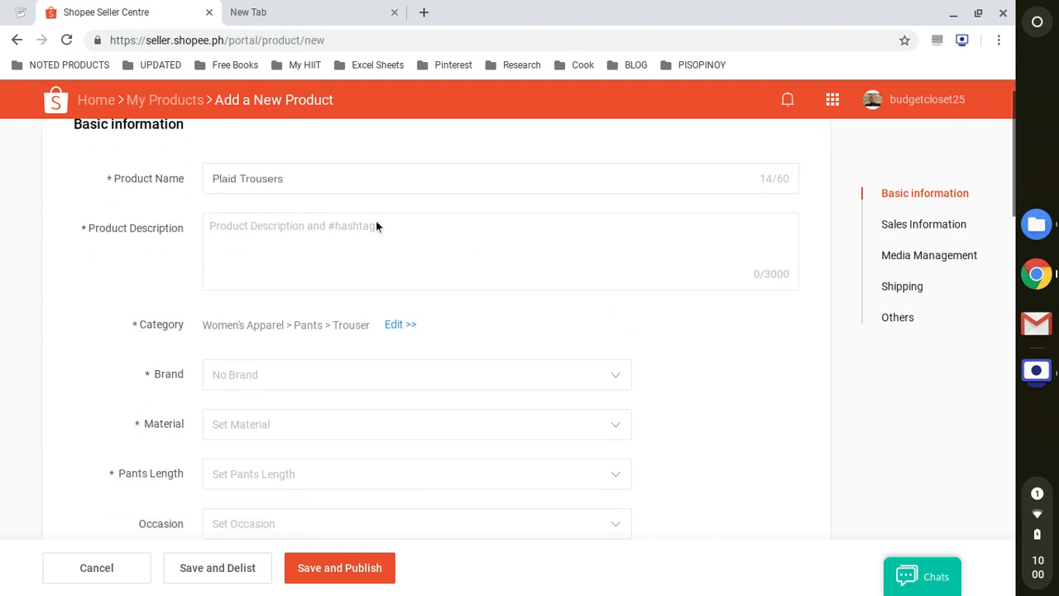
scroll(390, 404, down, 5)
scroll(426, 400, down, 10)
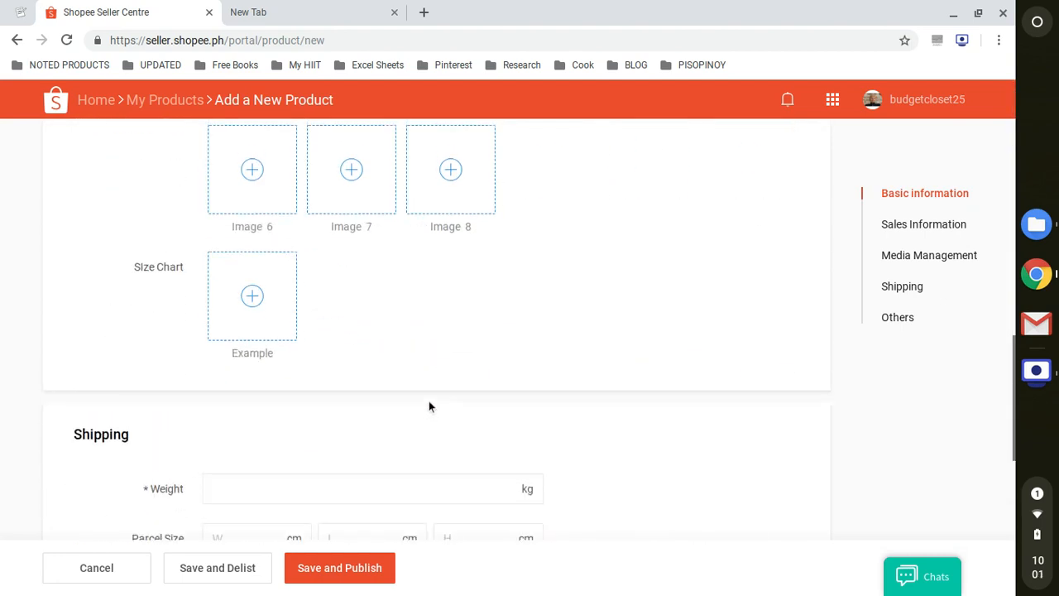
scroll(430, 400, up, 15)
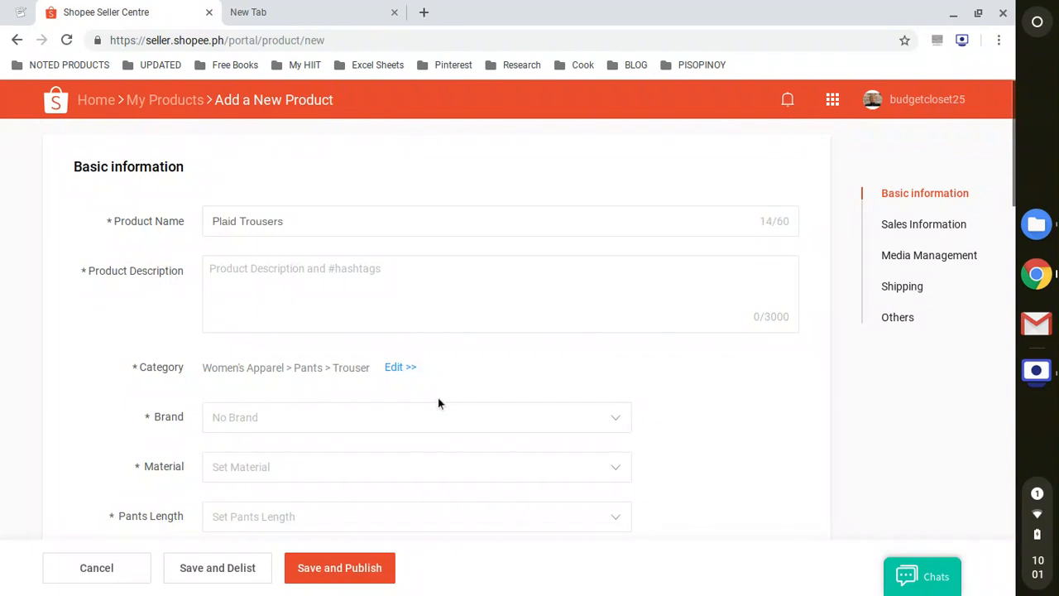
scroll(610, 414, down, 1)
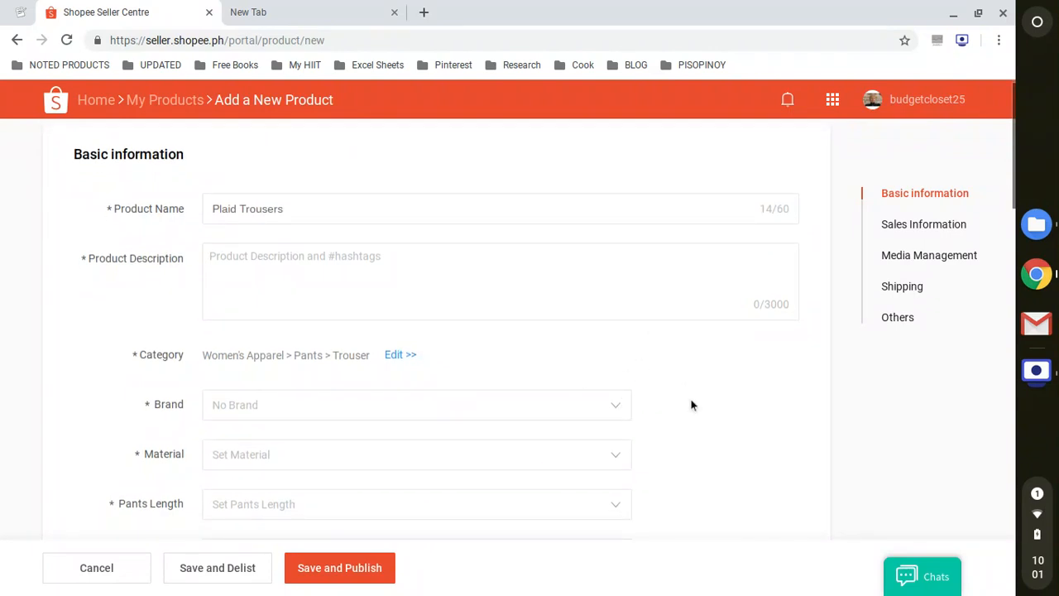
scroll(692, 404, down, 1)
scroll(360, 367, up, 1)
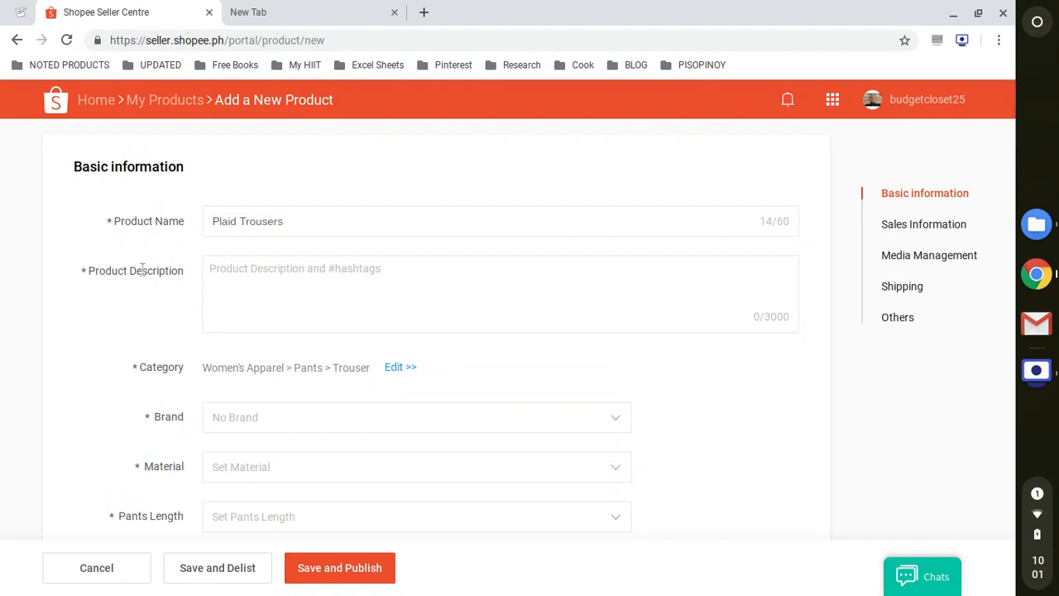
scroll(274, 336, down, 1)
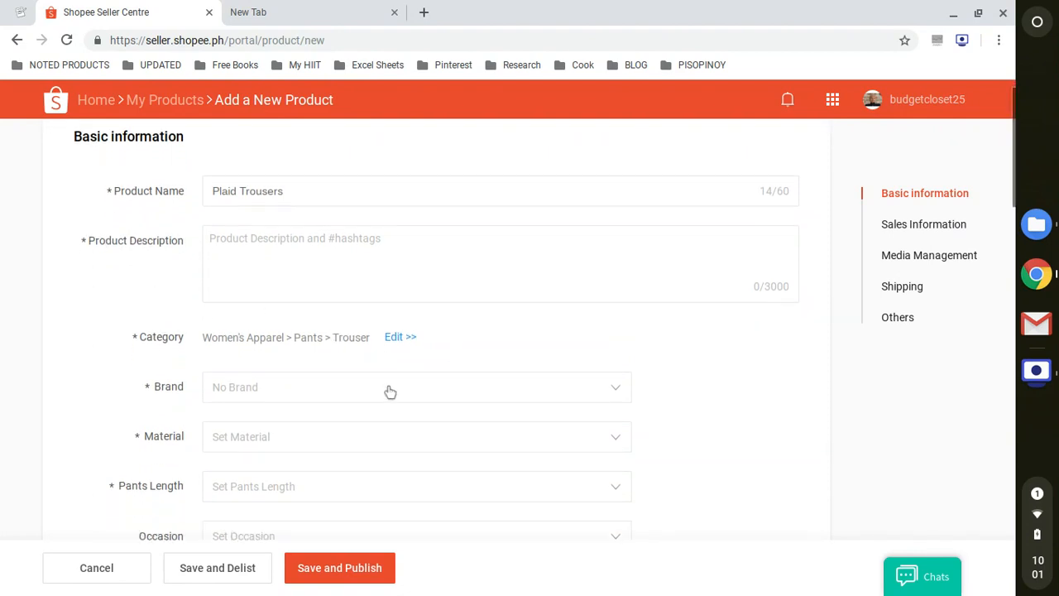
Search the brand list for "no brand" and set the product's brand to No Brand.
drag(155, 388, 192, 397)
click(299, 396)
click(299, 397)
scroll(314, 395, down, 1)
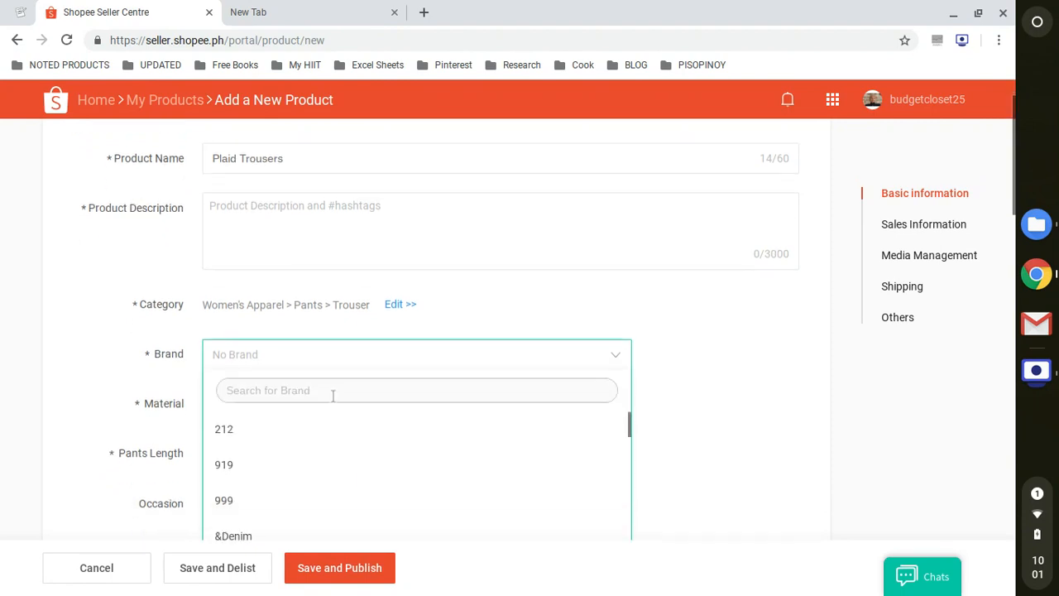
text(n)
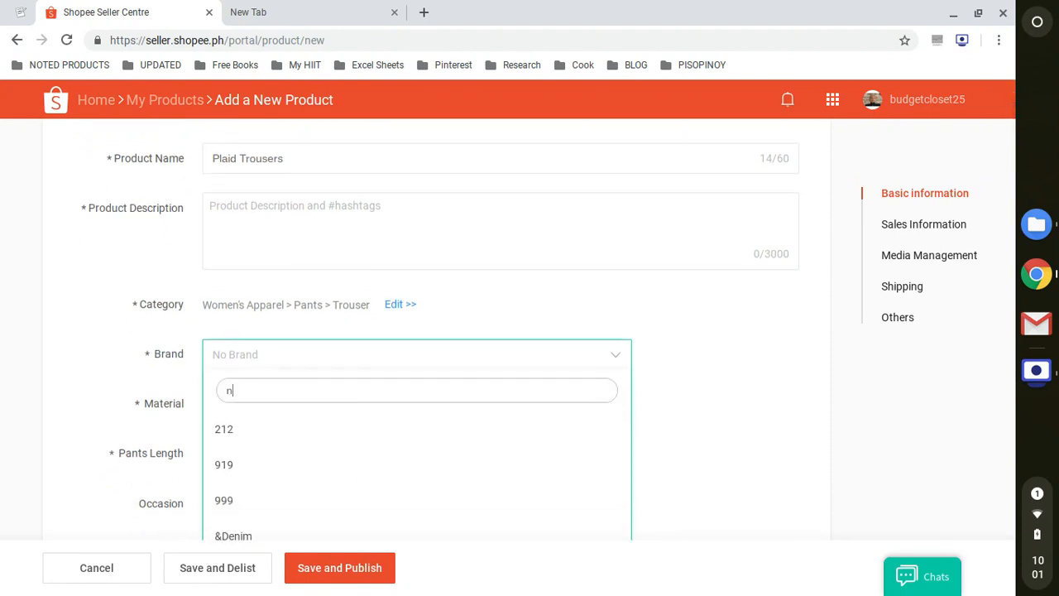
text(o brand)
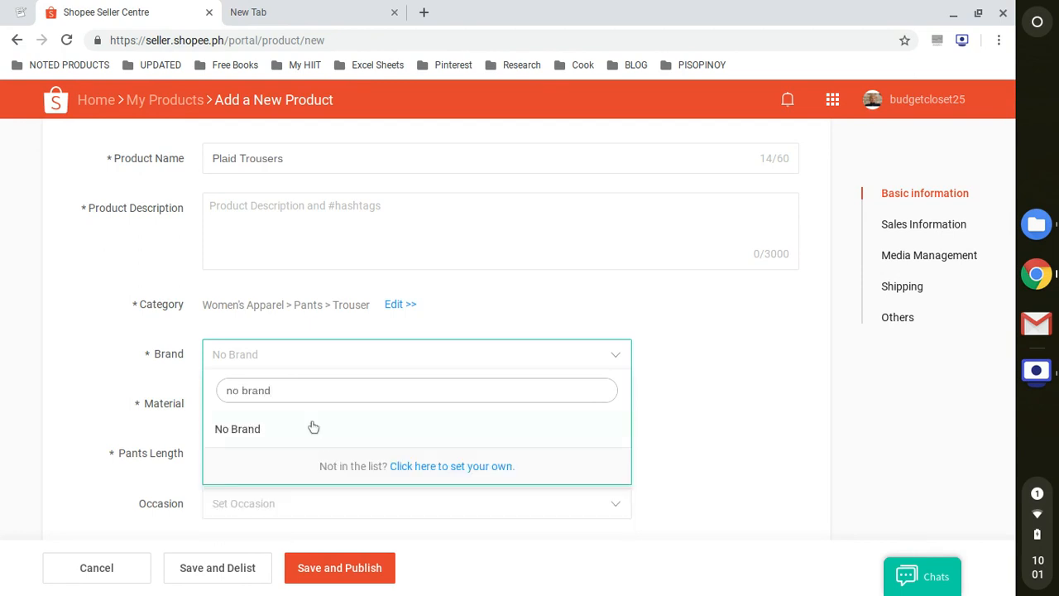
click(277, 430)
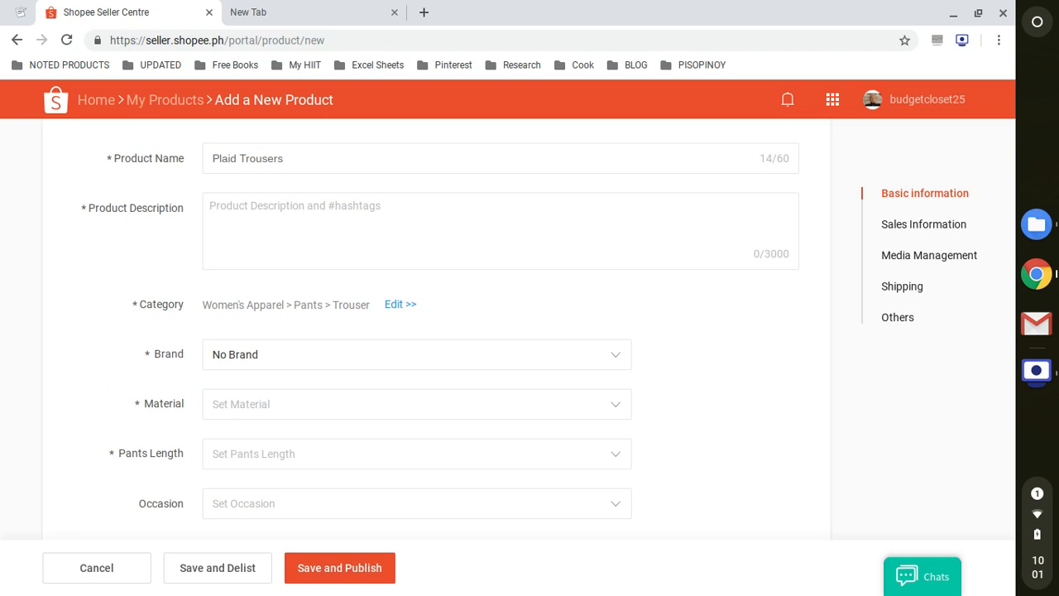
Search the material list for "crepe" and set the product's material to Crepe.
click(307, 409)
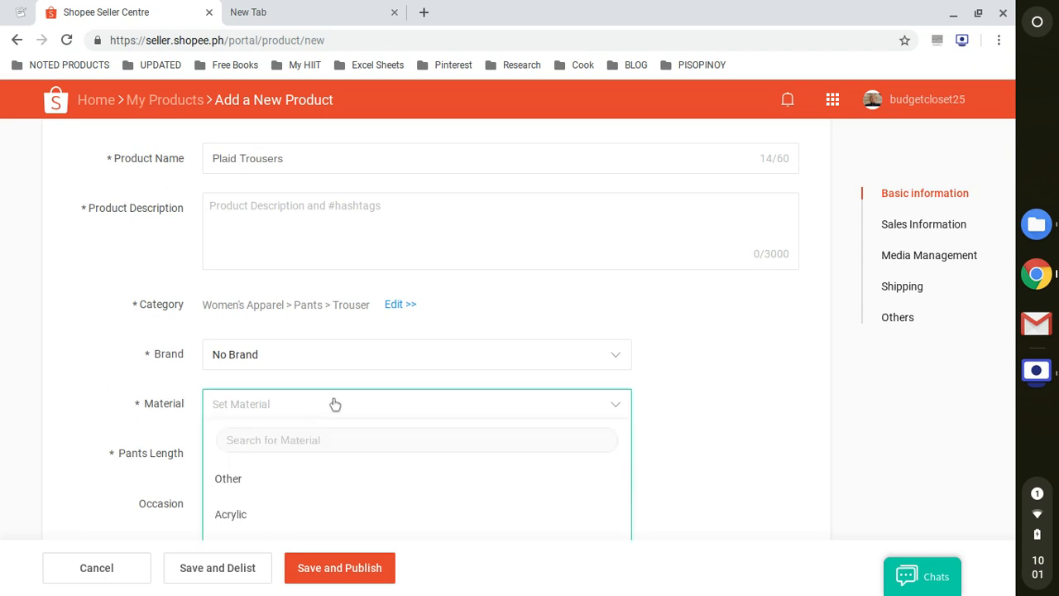
scroll(732, 418, down, 1)
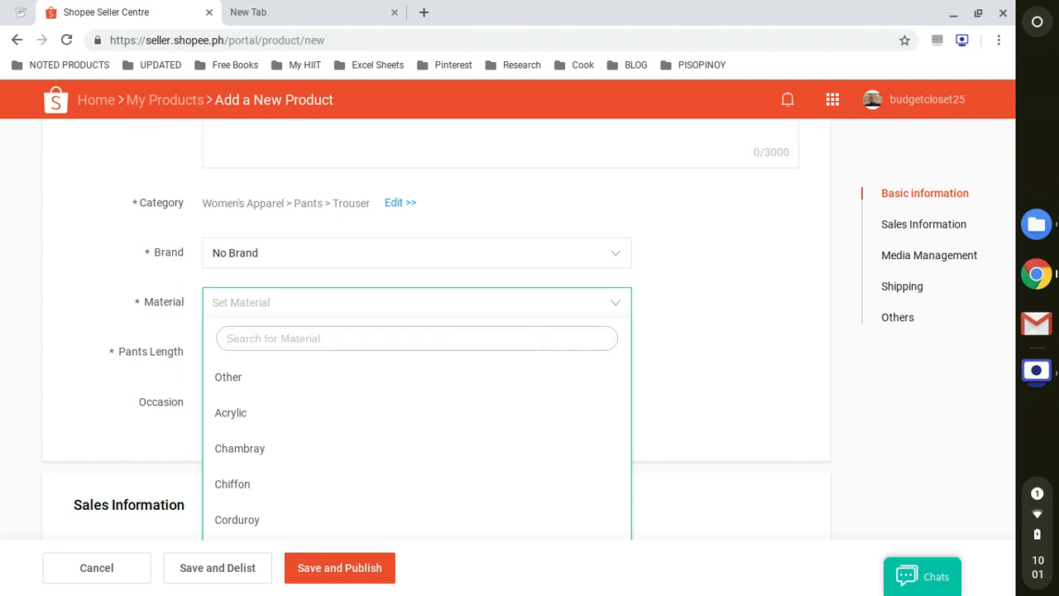
text(crepe)
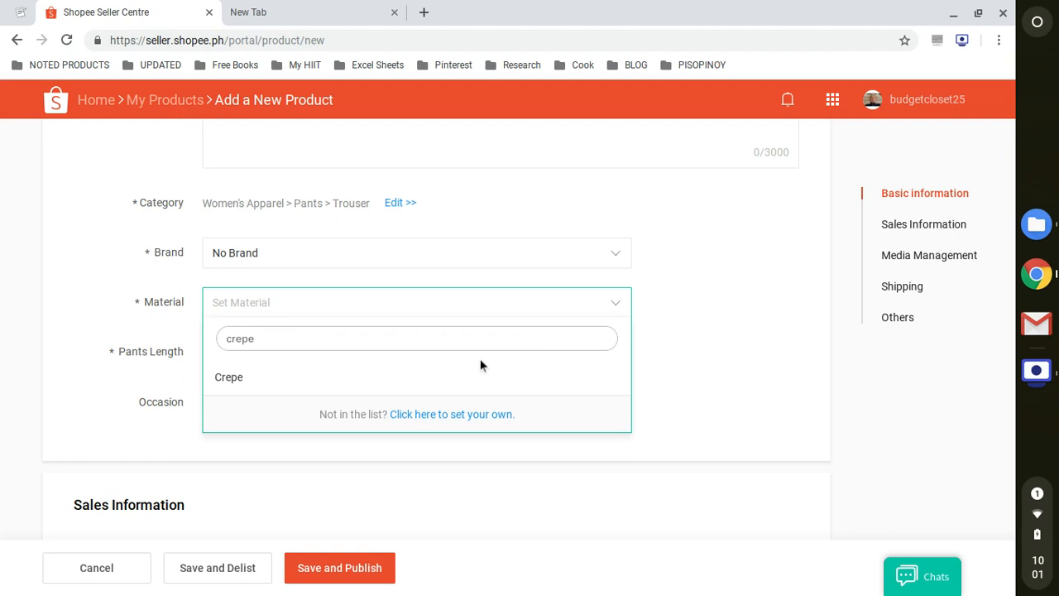
click(392, 374)
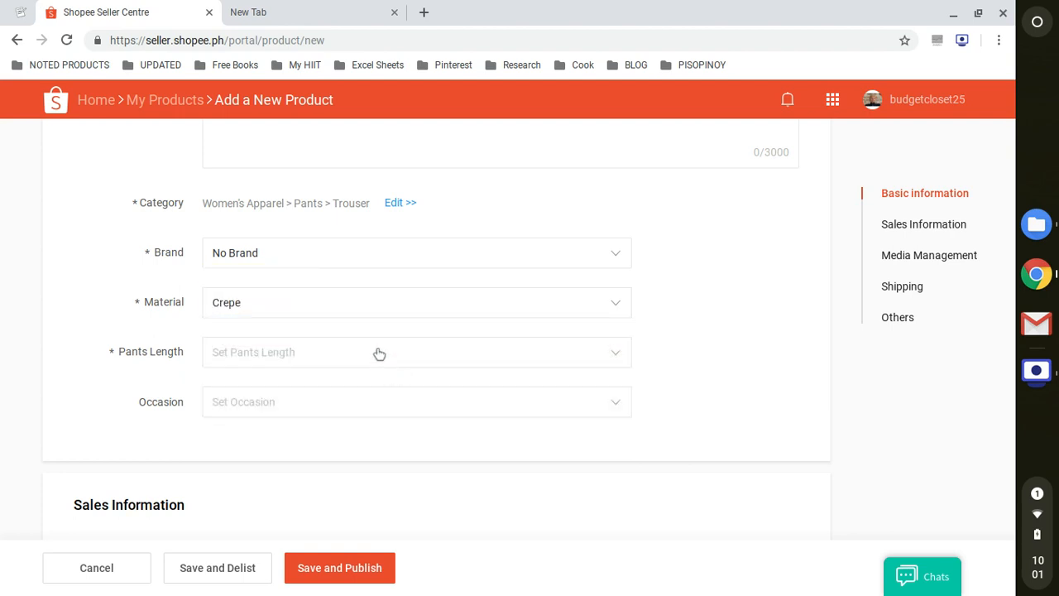
Set the product's pants length to Full Length and its occasion to Casual.
click(378, 354)
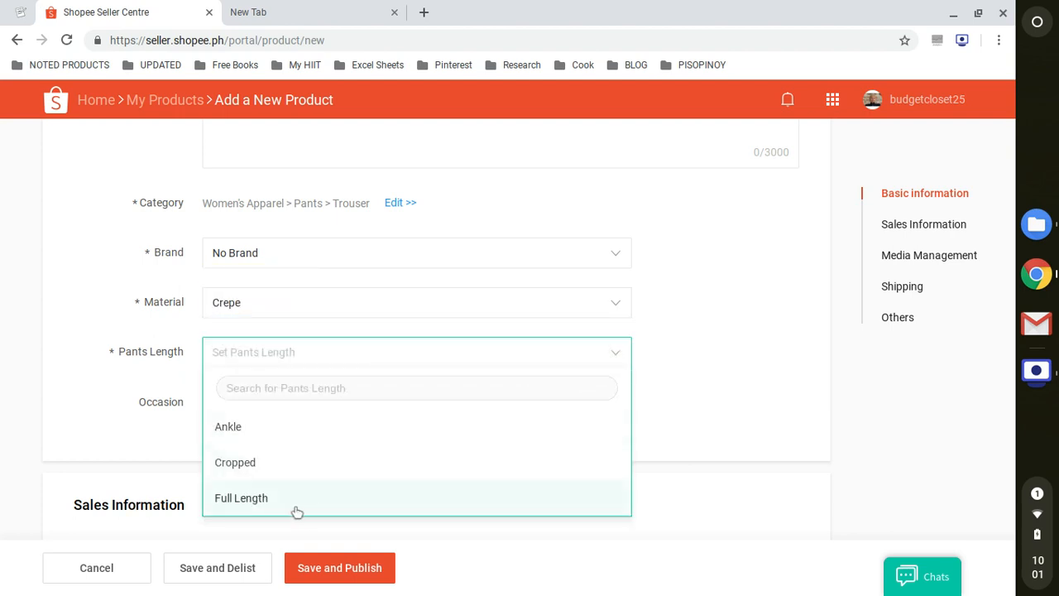
click(264, 501)
scroll(497, 392, down, 1)
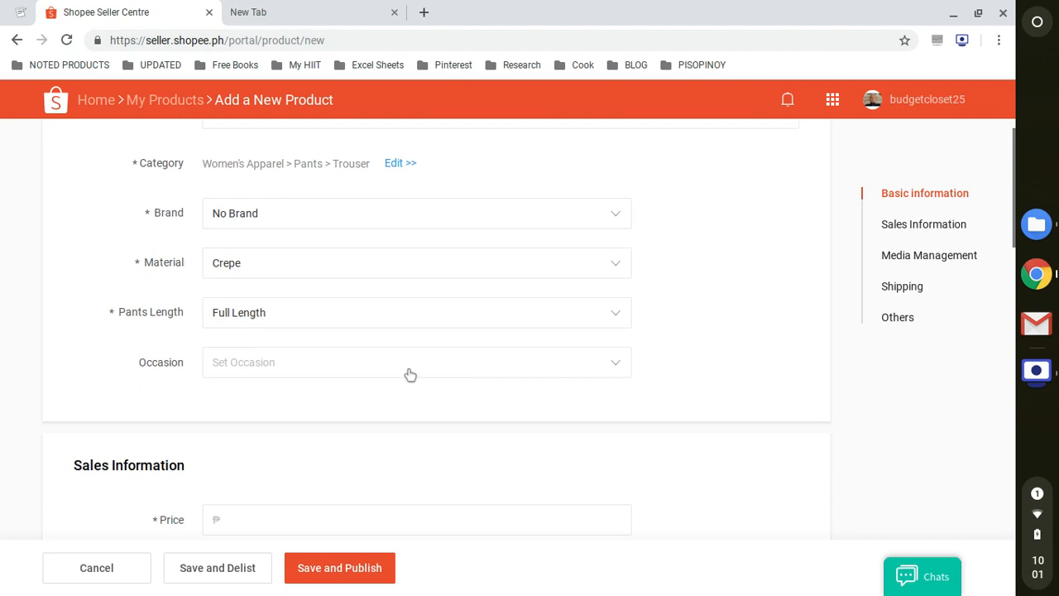
click(409, 375)
click(369, 432)
Enable variations in the sales information and name the first variation "Colors".
scroll(646, 415, down, 2)
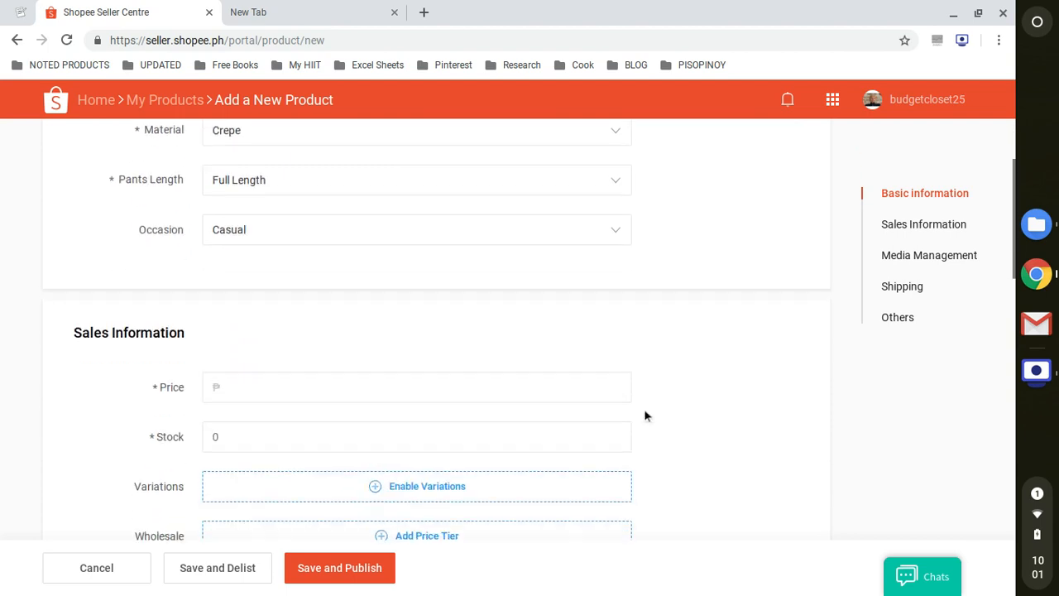
scroll(646, 415, down, 1)
click(383, 350)
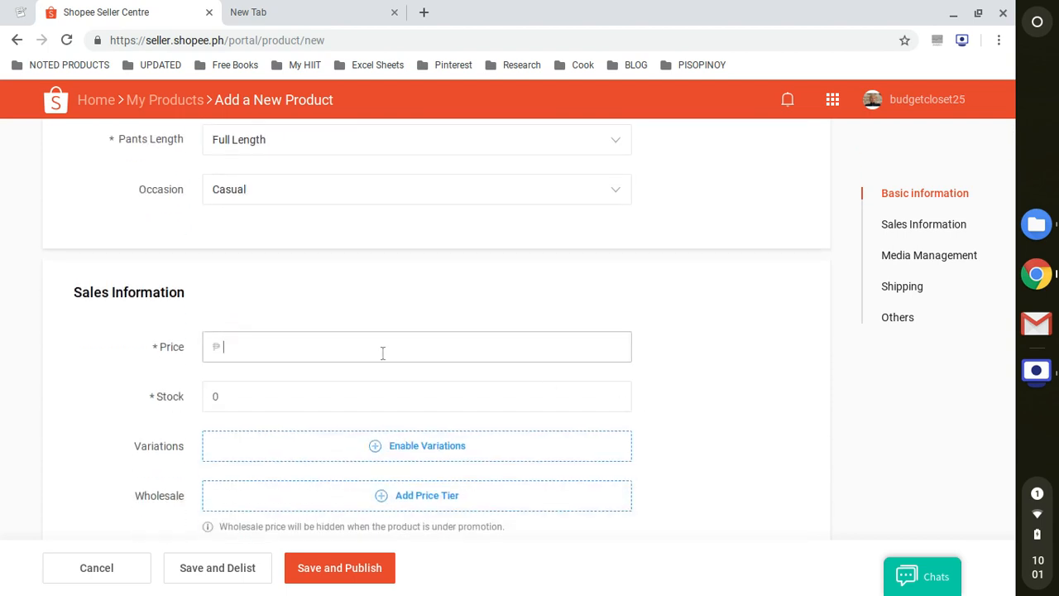
click(344, 401)
scroll(648, 385, down, 3)
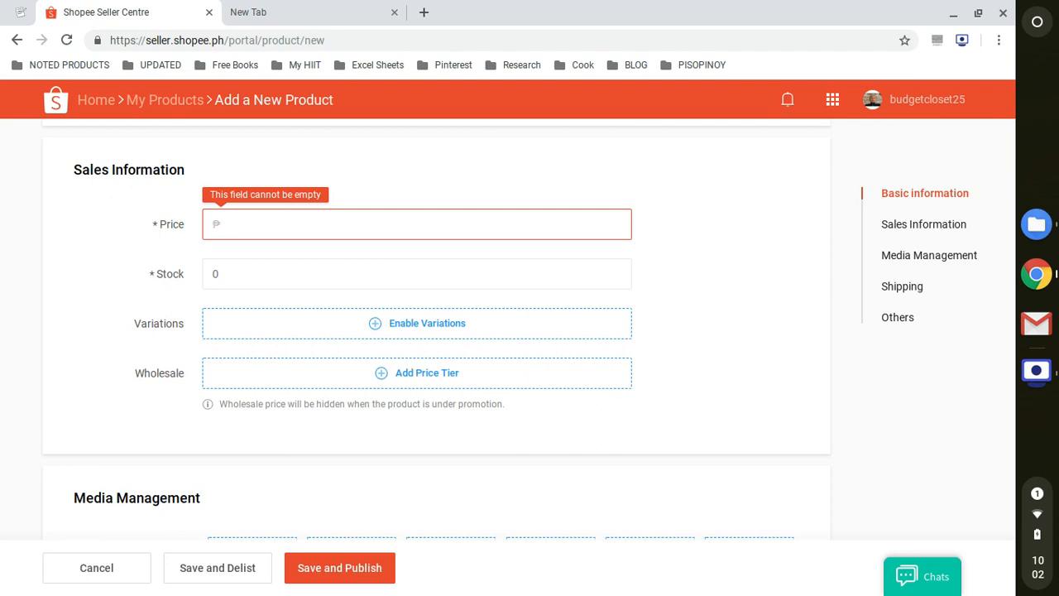
click(427, 323)
click(438, 240)
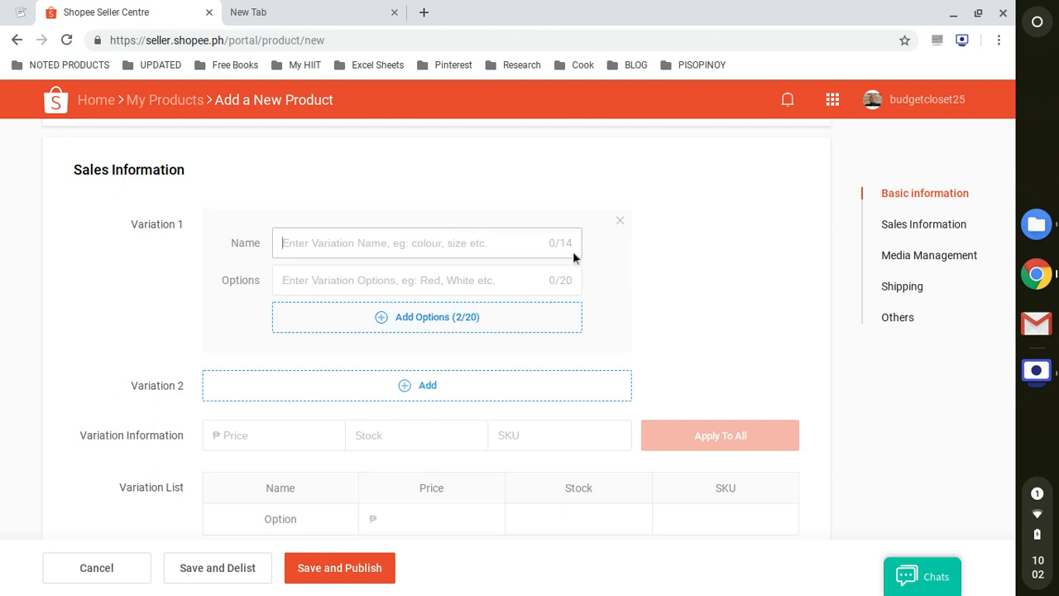
text(Colors)
Switch to the Files app and look over the product photos in the Downloads folder.
click(445, 285)
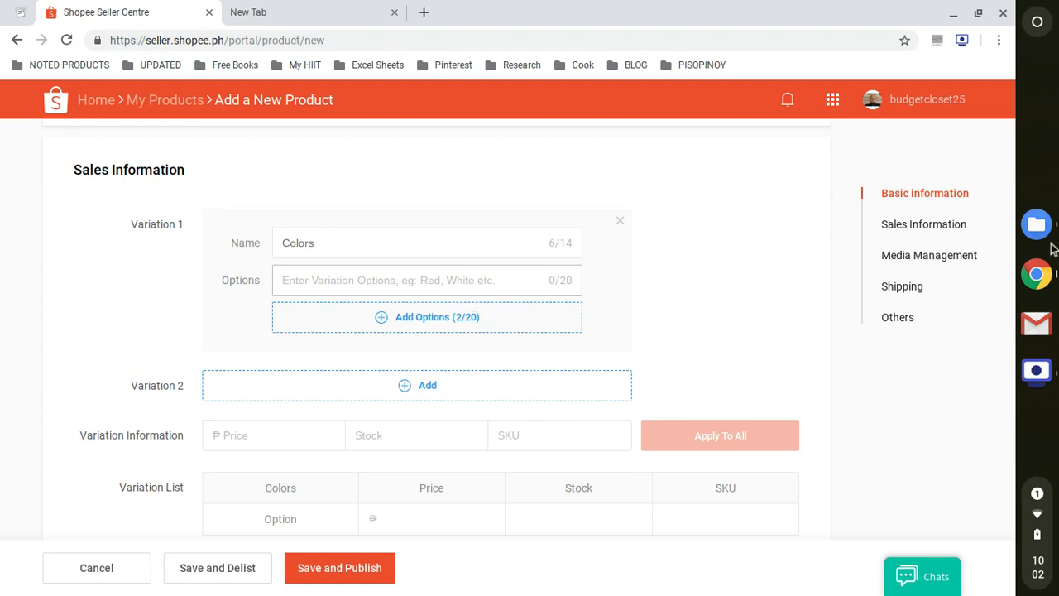
click(1035, 223)
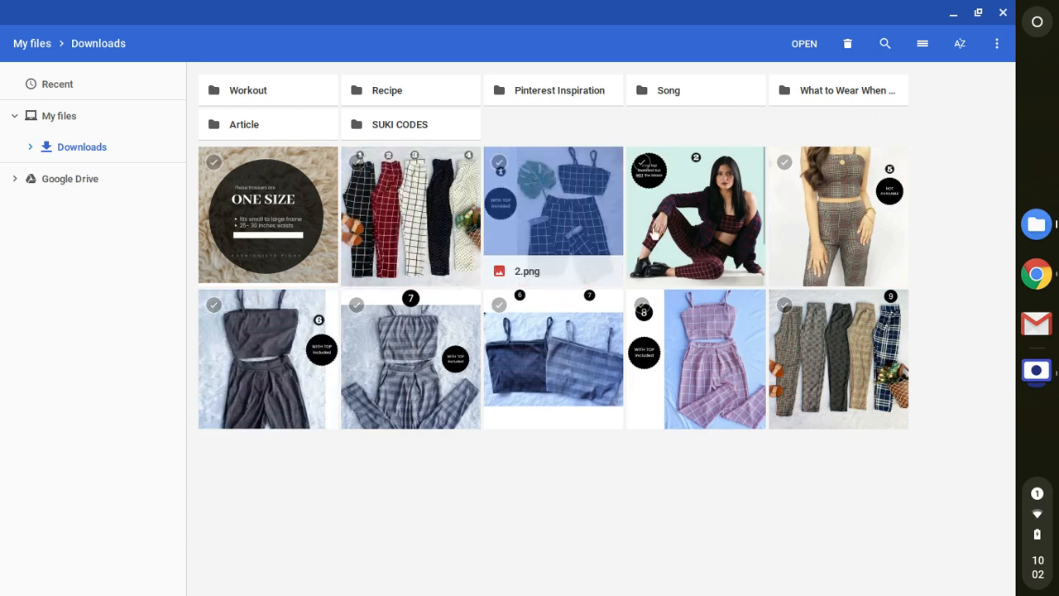
click(856, 500)
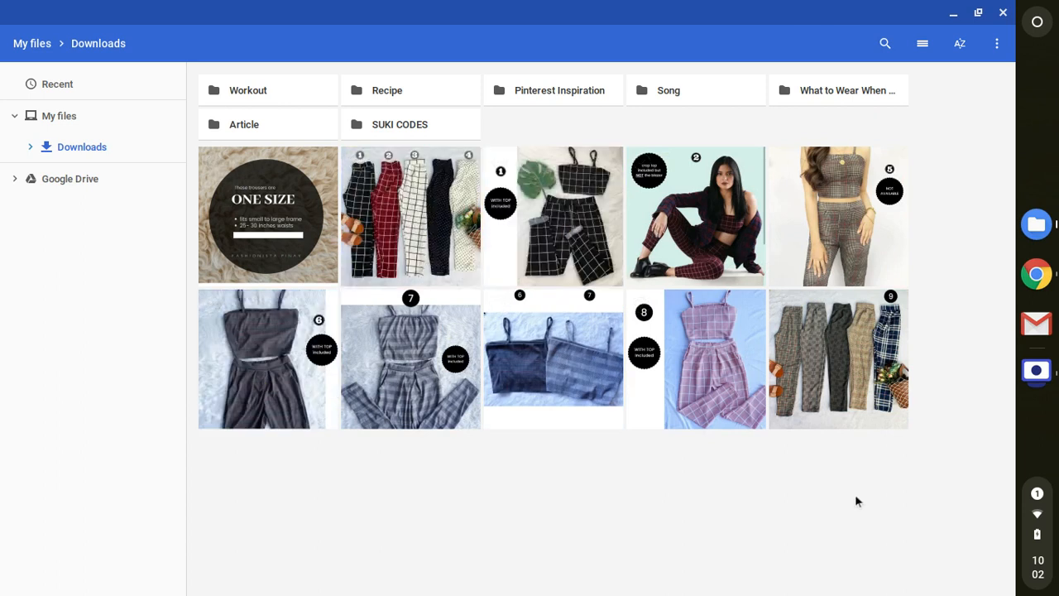
click(952, 13)
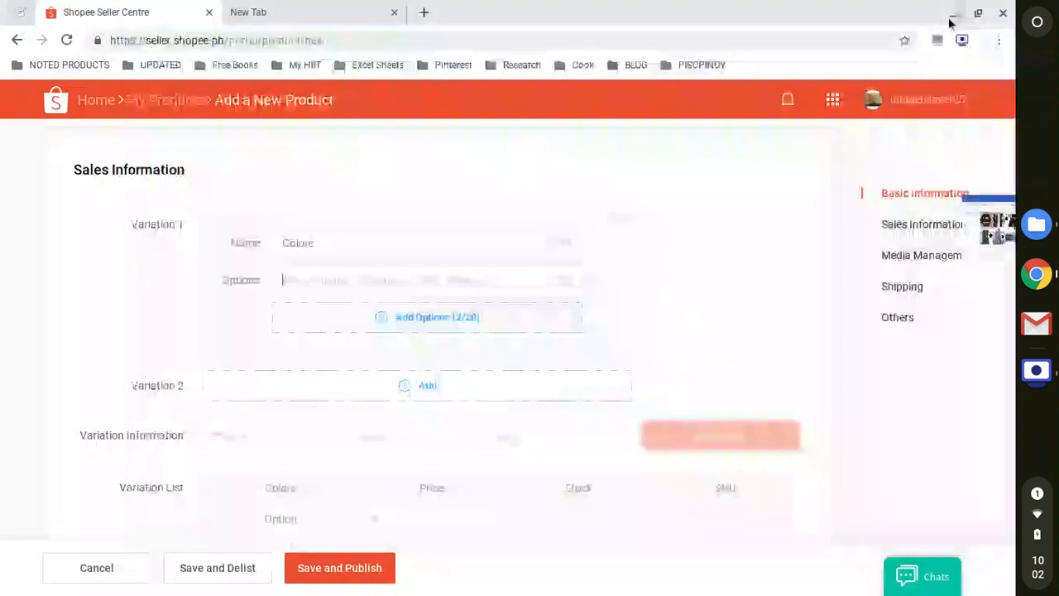
Back in the Shopee product form, add two more empty option fields to the Colors variation.
click(429, 285)
click(450, 322)
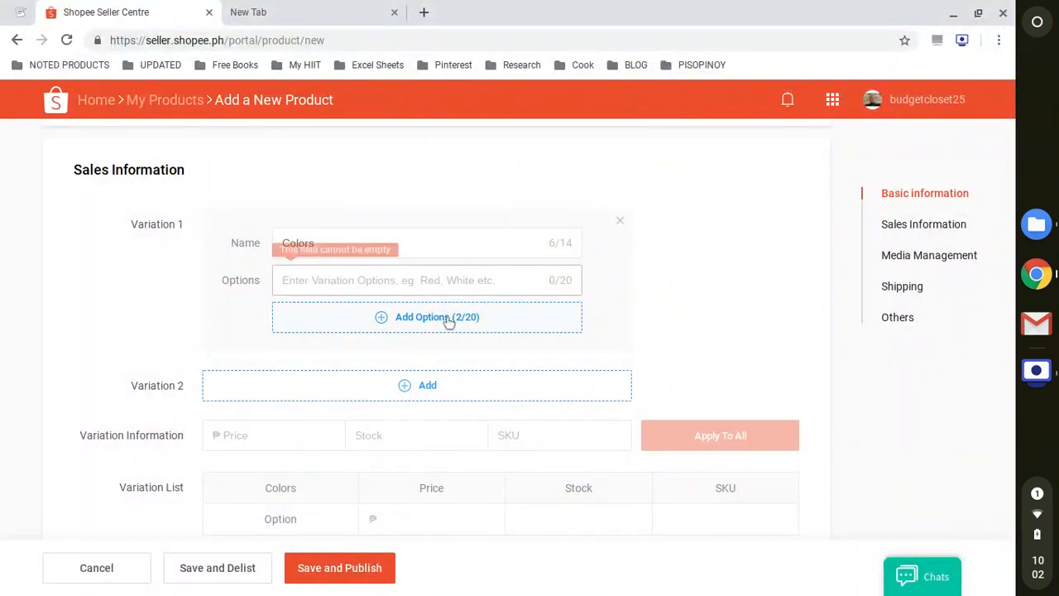
click(430, 352)
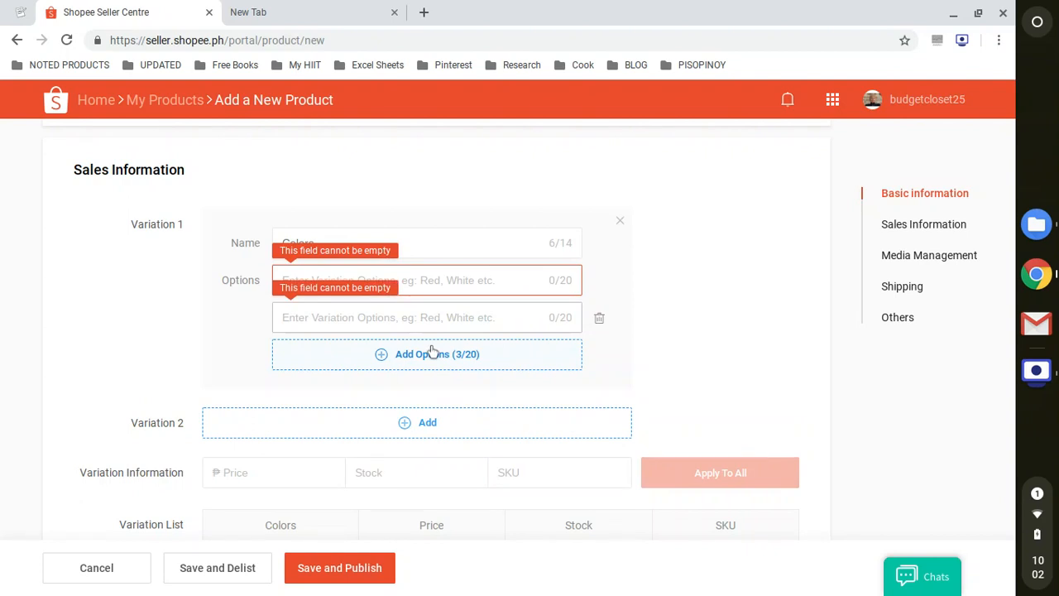
click(456, 280)
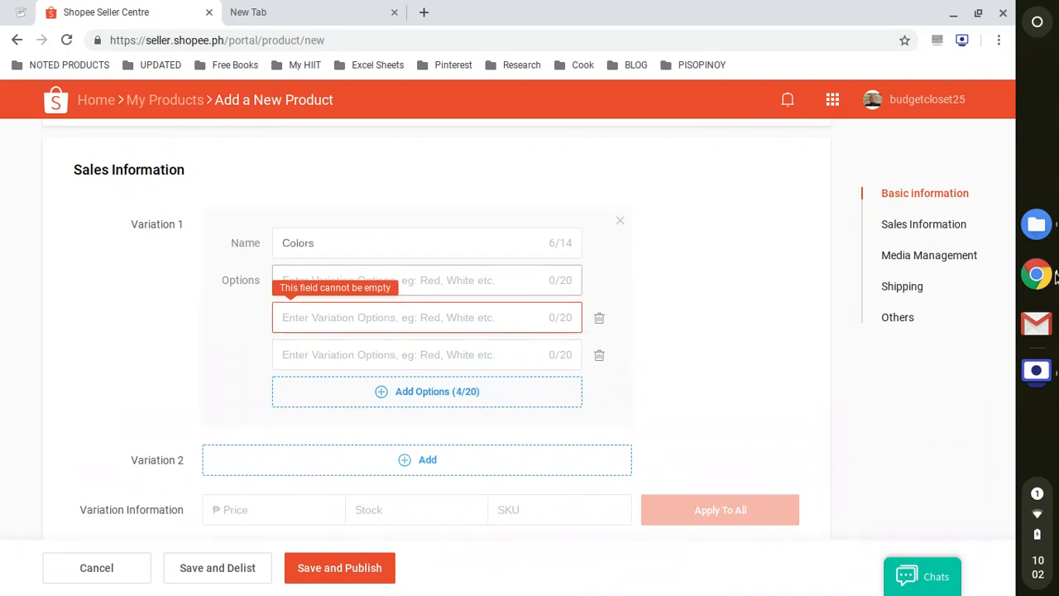
Switch to the Files app and examine the product photos in Downloads for the number labels of the trouser designs.
click(1044, 229)
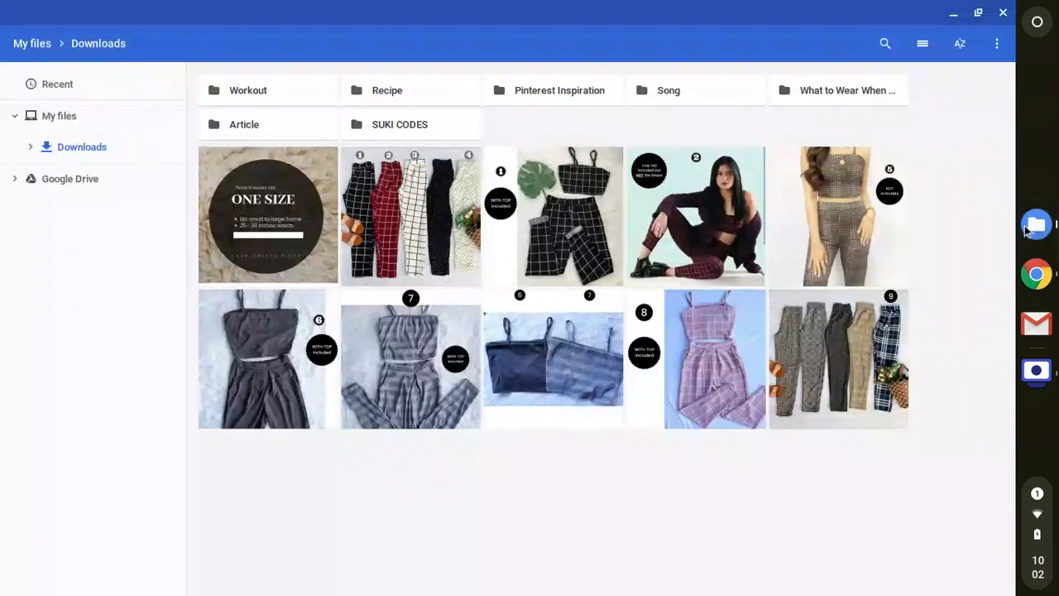
click(423, 224)
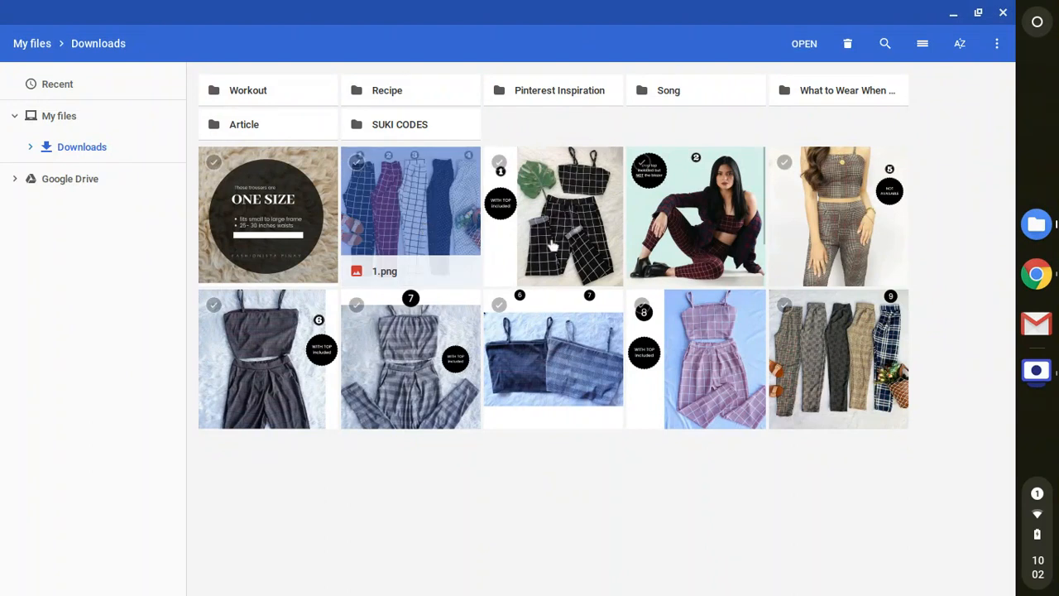
click(583, 244)
click(754, 245)
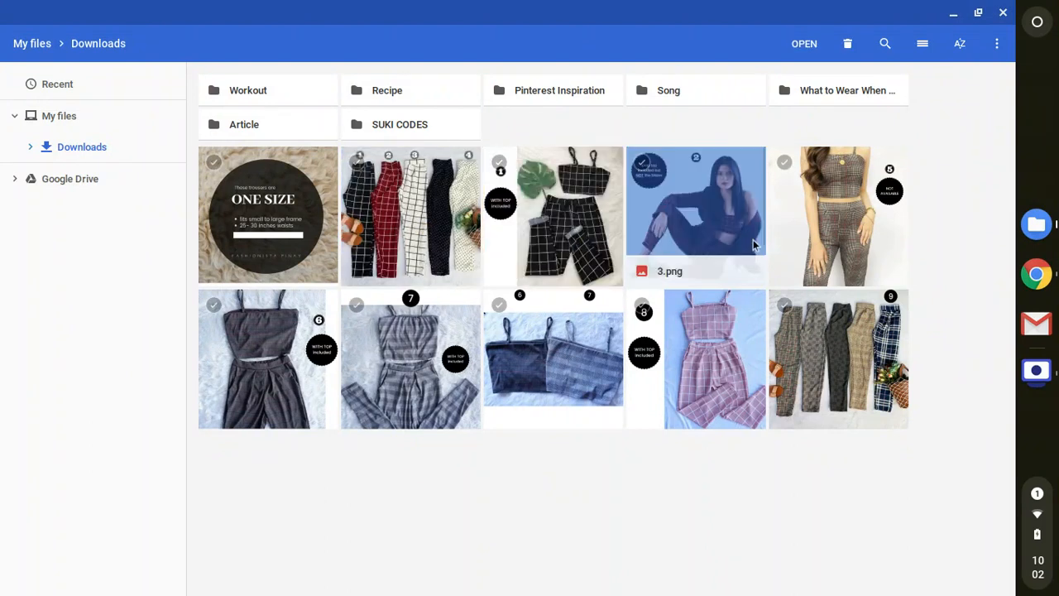
click(880, 246)
click(475, 236)
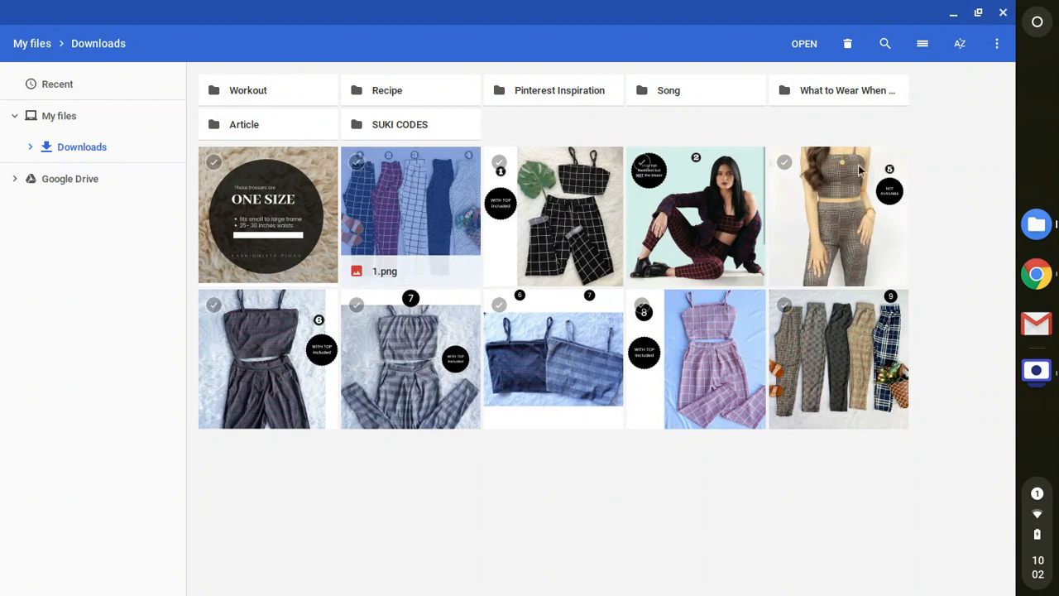
click(861, 493)
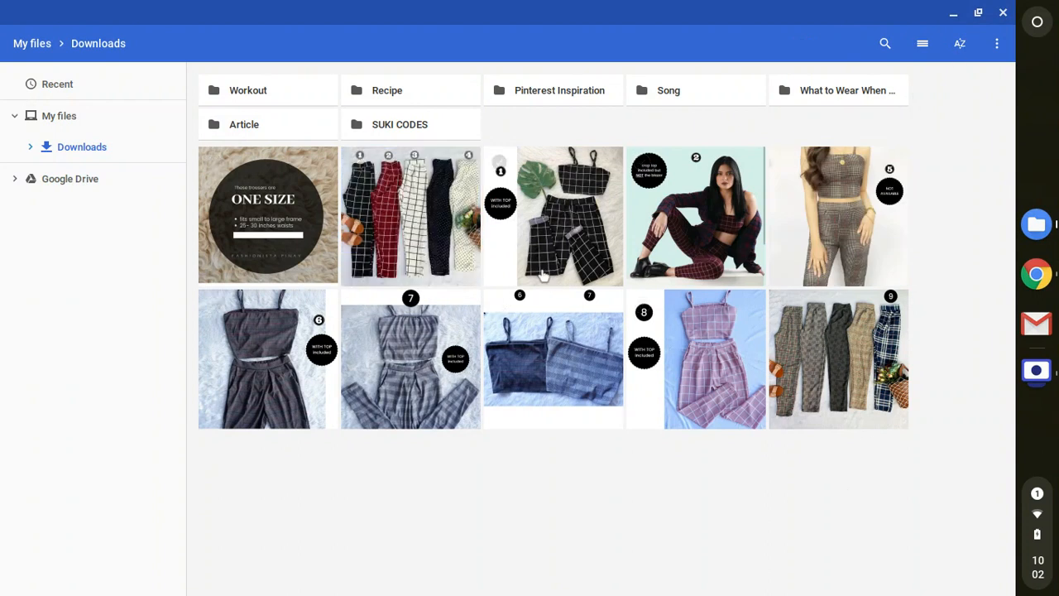
click(571, 234)
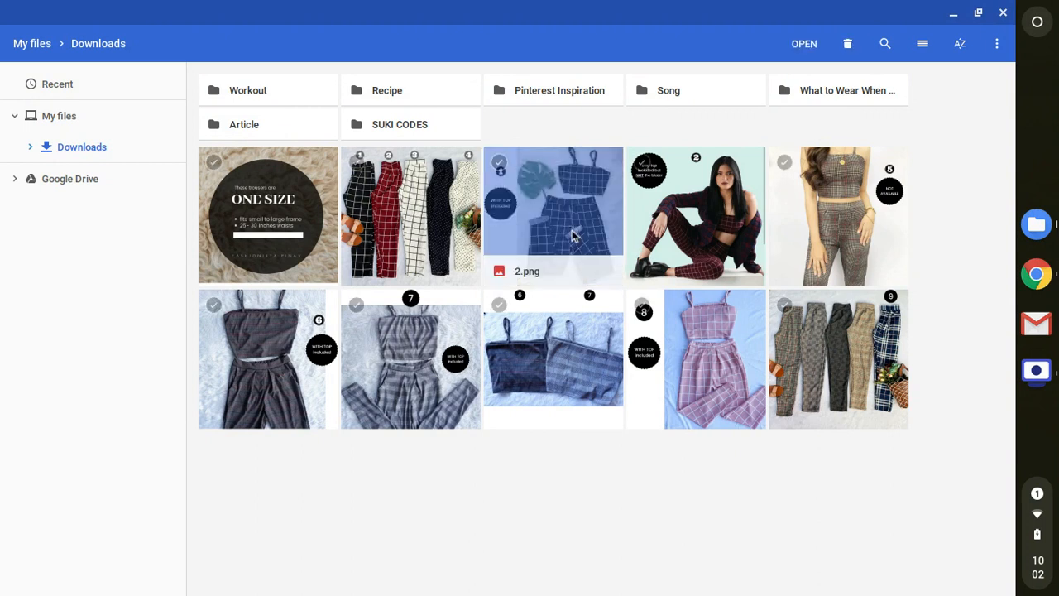
click(708, 236)
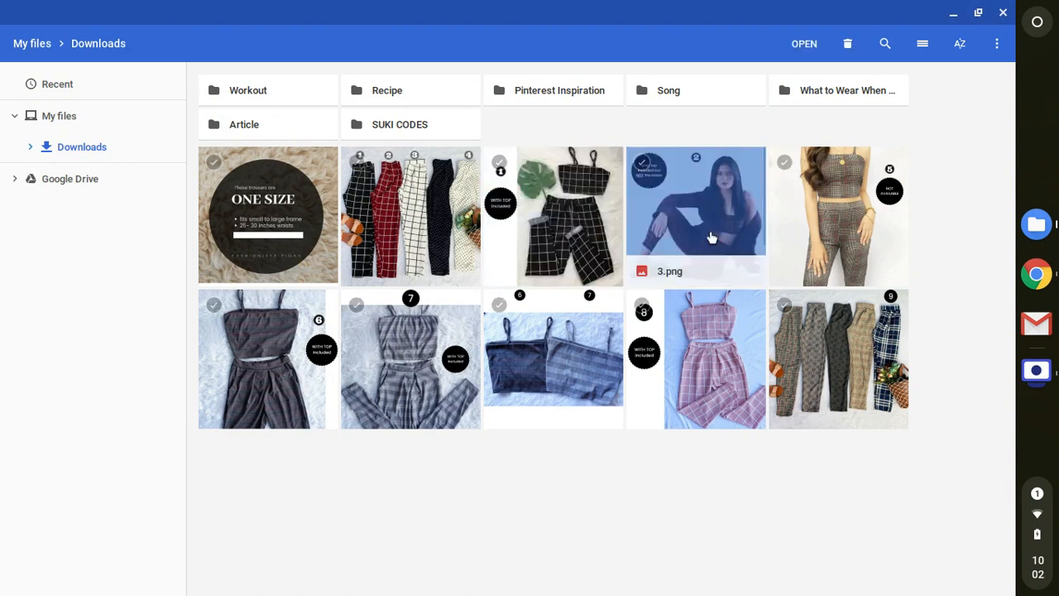
click(953, 13)
Back in the Shopee product form, enter 1, 2, 3 and 4 as options of the Colors variation.
click(523, 317)
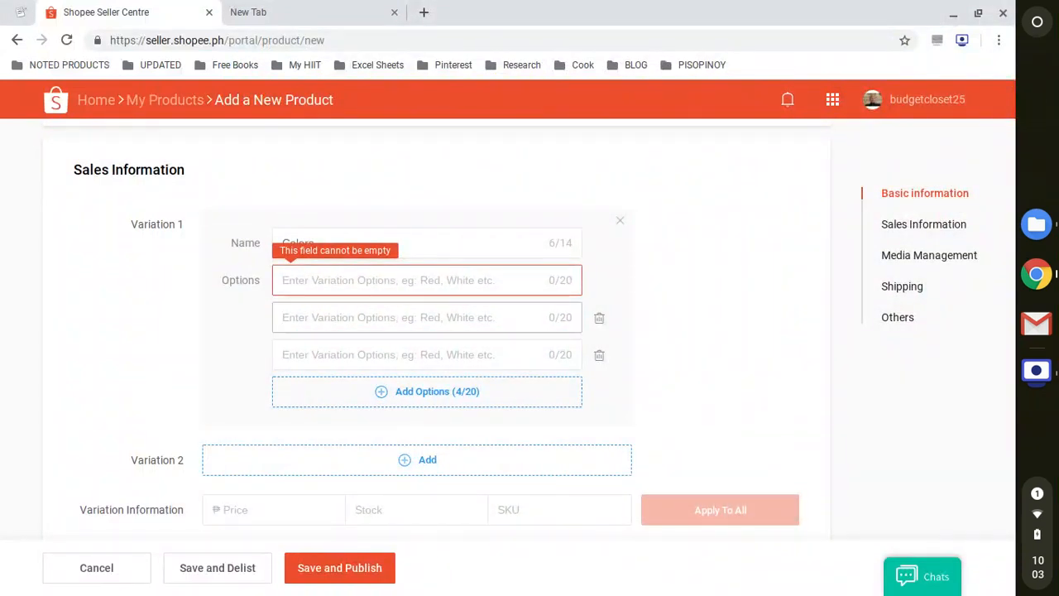
click(510, 289)
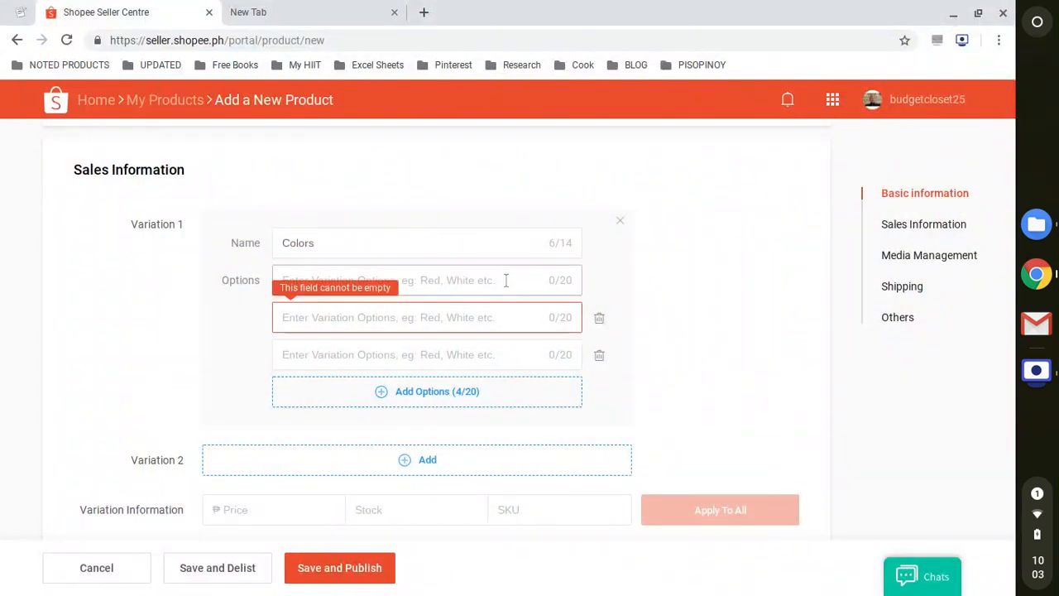
text(1)
click(491, 318)
text(2)
click(473, 350)
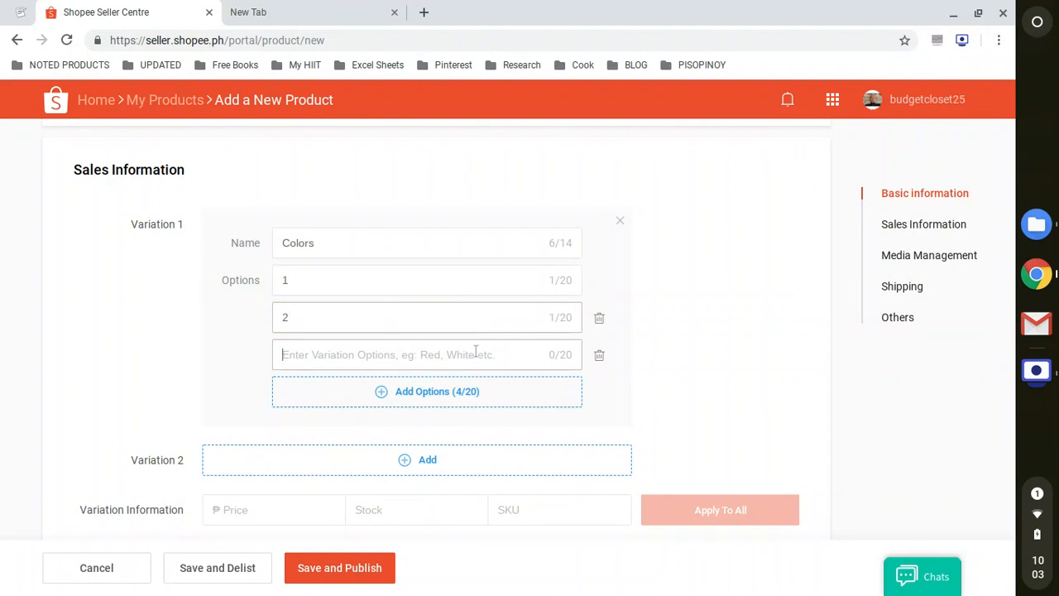
text(3)
click(466, 403)
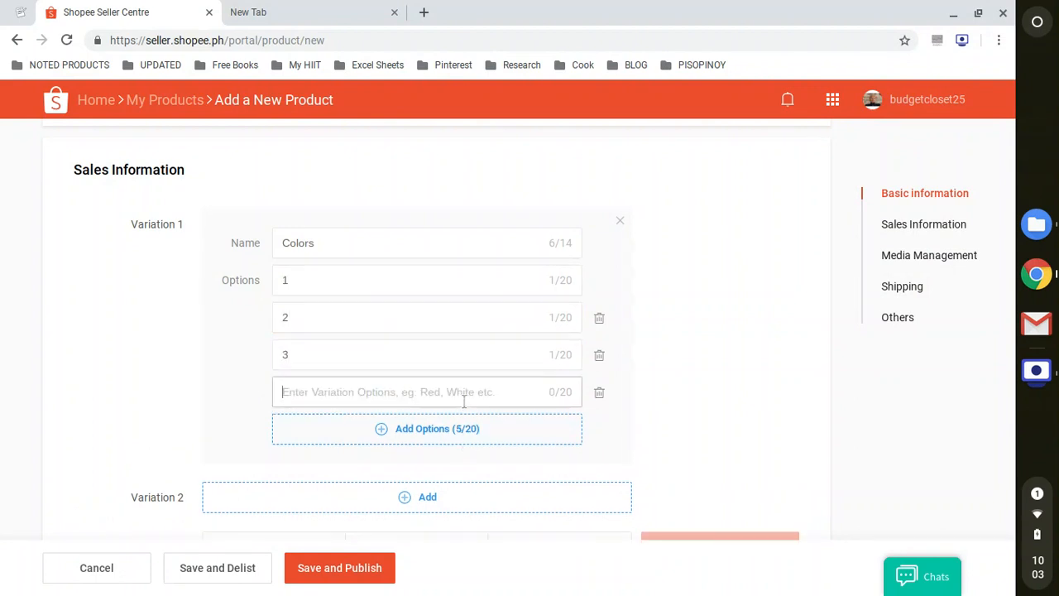
text(4)
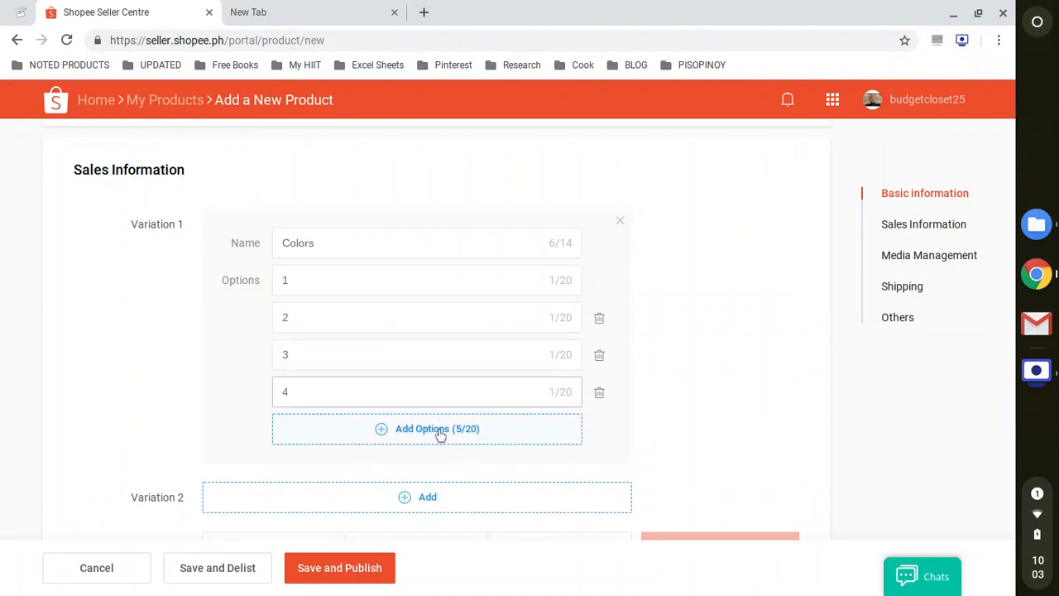
Add five more options to the Colors variation, numbered 5, 6, 7, 8 and 9.
click(440, 431)
text(5)
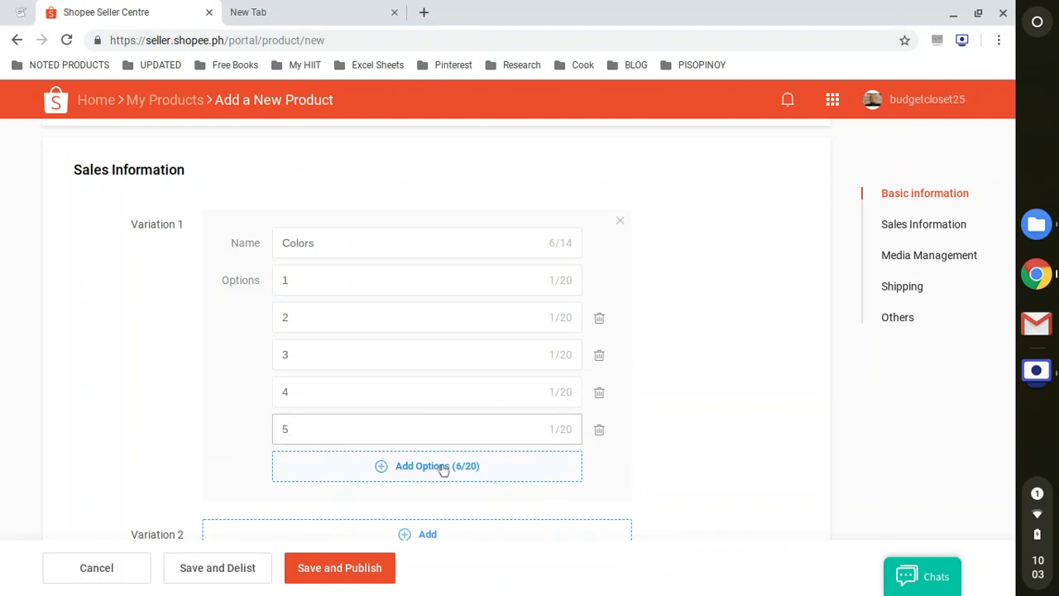
click(440, 468)
text(6)
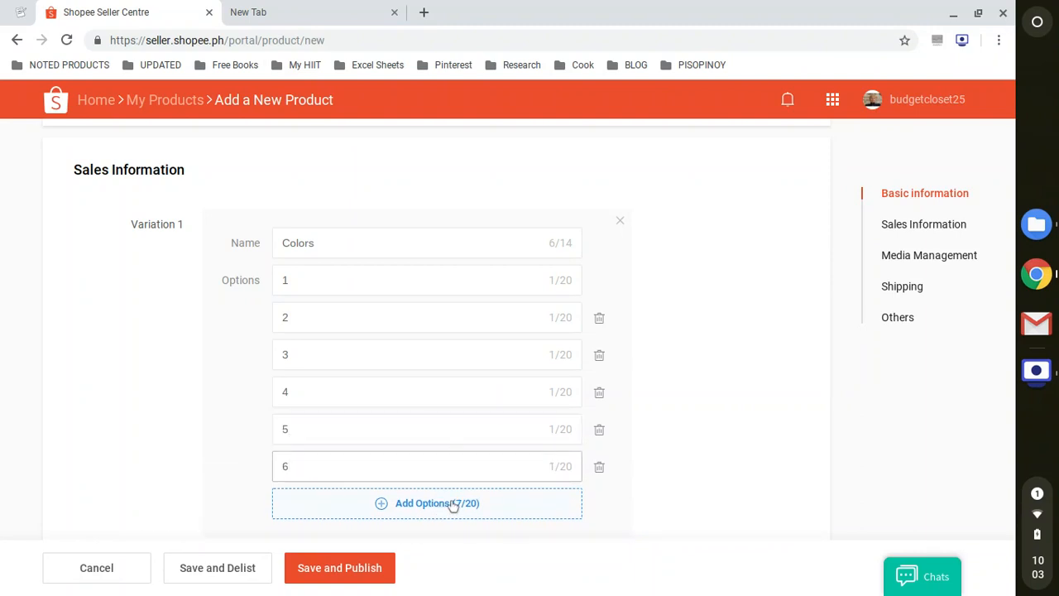
click(453, 503)
scroll(445, 507, down, 2)
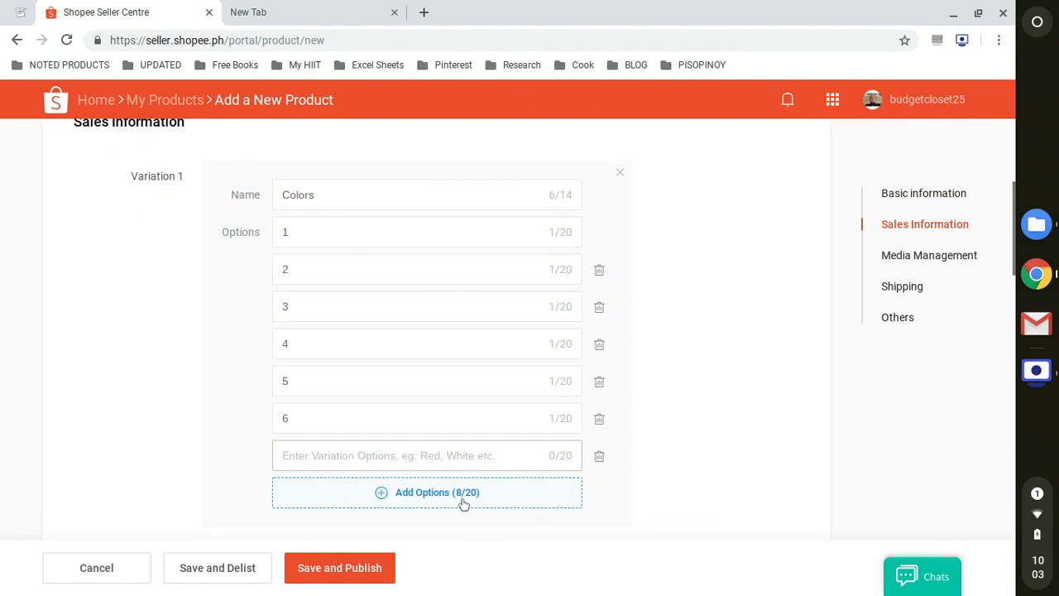
text(7)
click(447, 407)
text(8)
scroll(447, 415, down, 1)
click(441, 397)
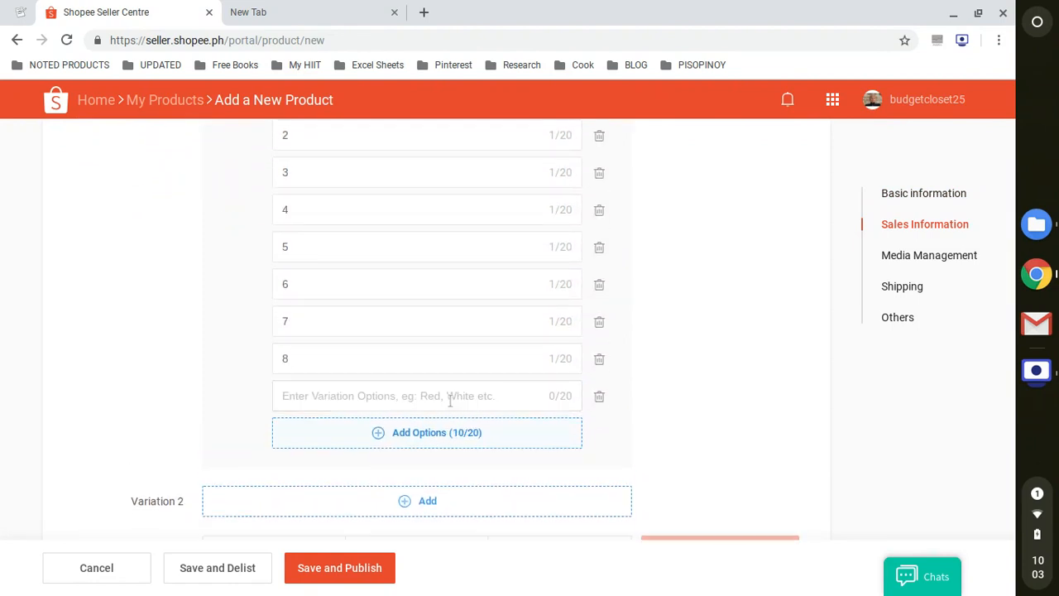
text(9)
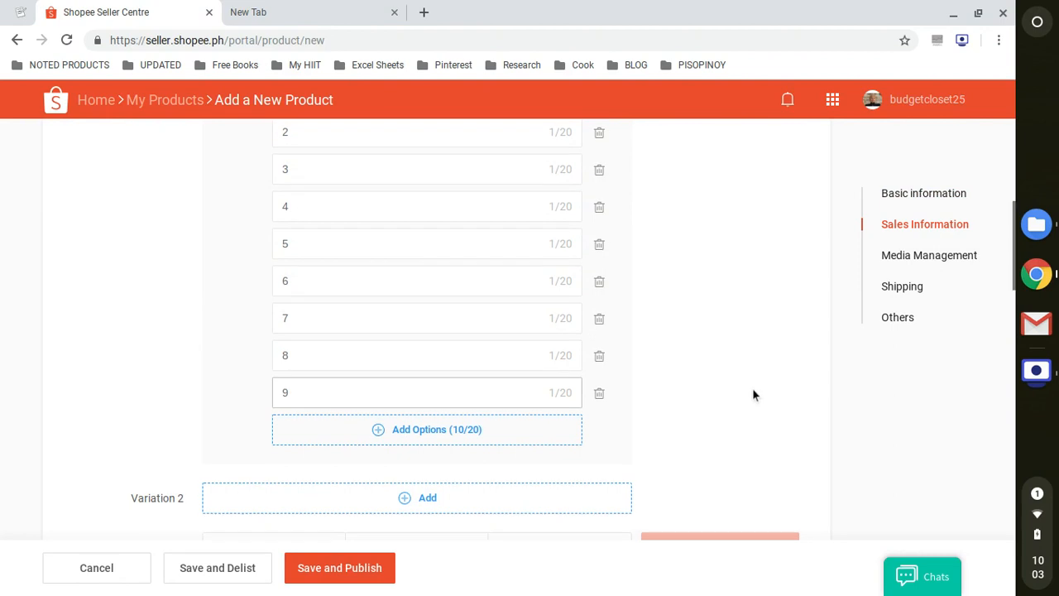
Apply a price of 299 and a stock of 10 to all color variations, leaving the SKU empty.
scroll(758, 391, down, 2)
scroll(755, 393, down, 1)
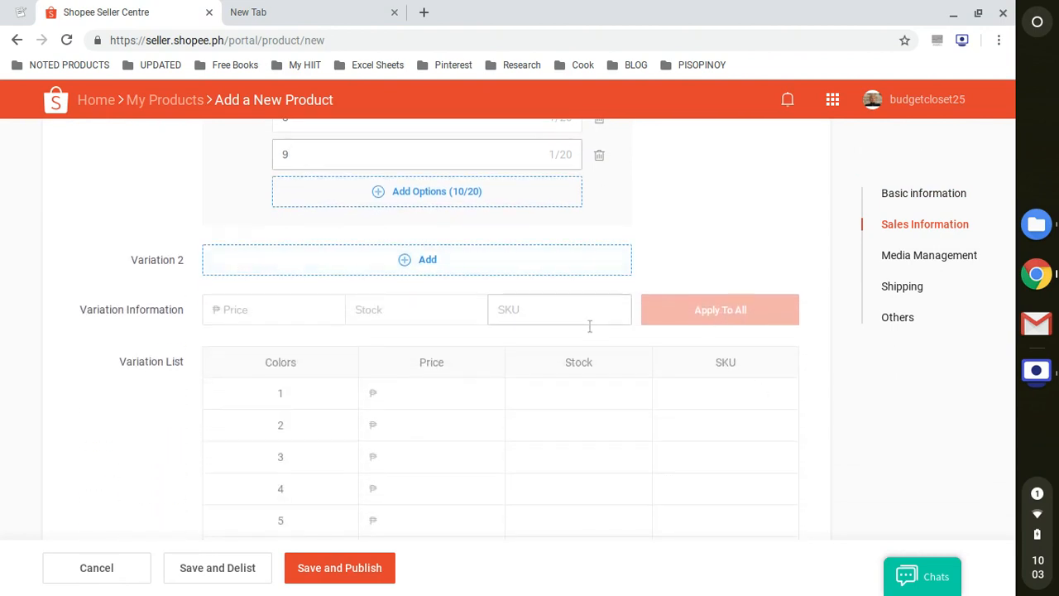
scroll(589, 324, down, 1)
click(270, 245)
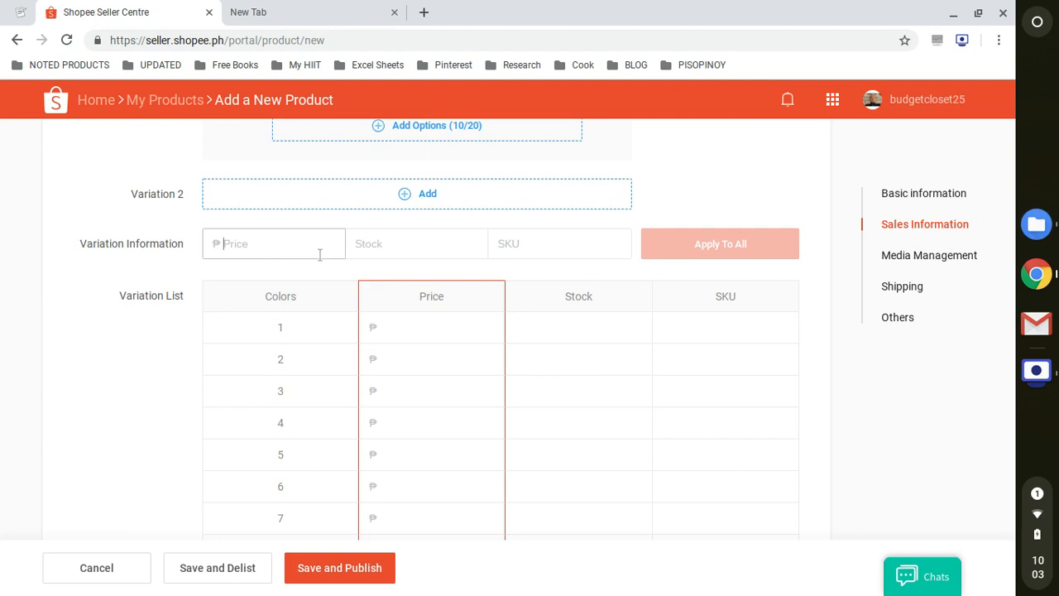
text(299)
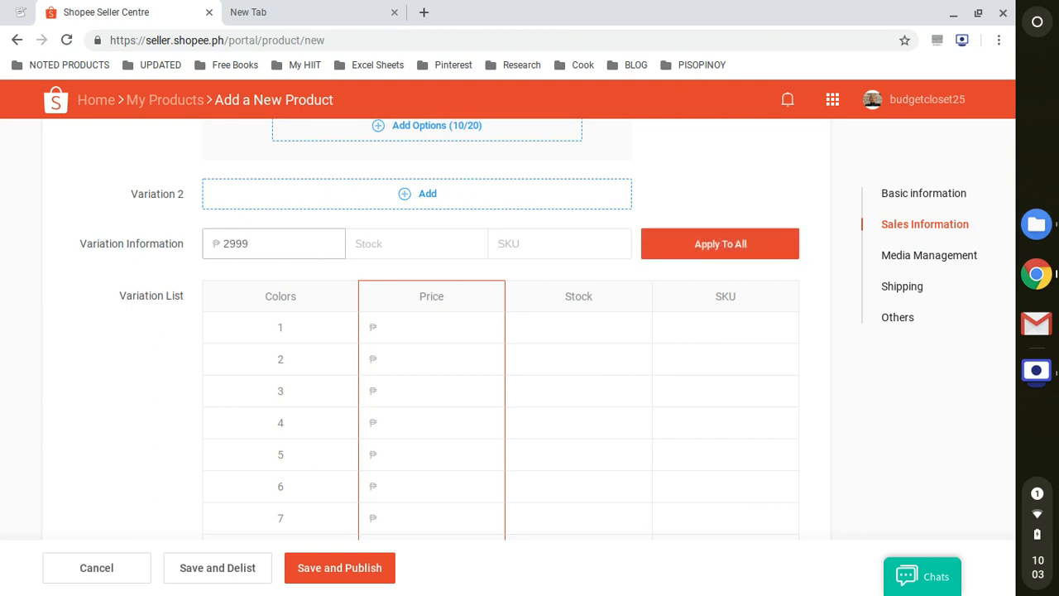
click(382, 245)
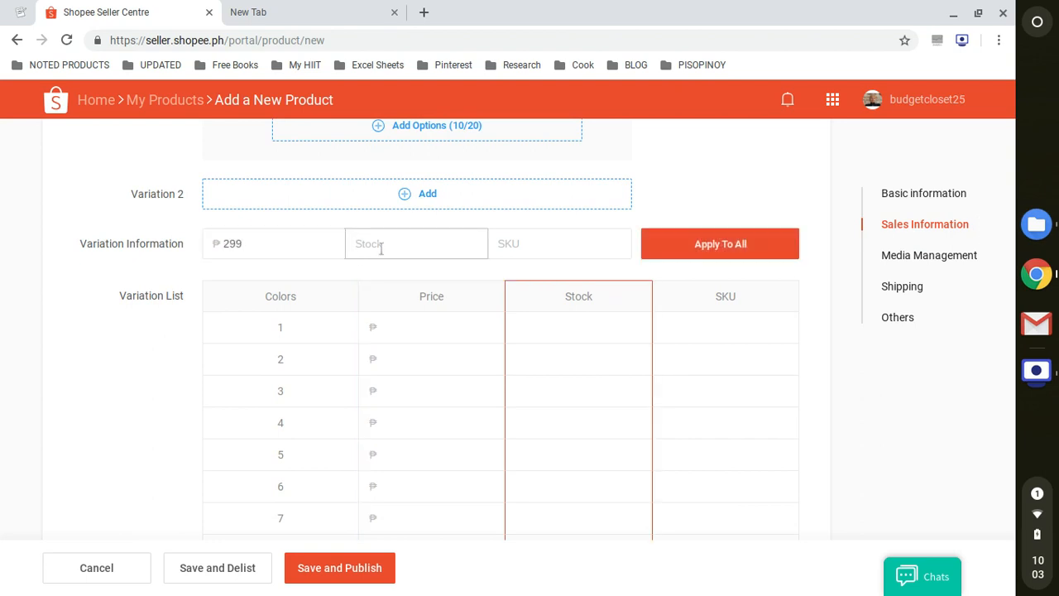
text(10)
click(581, 243)
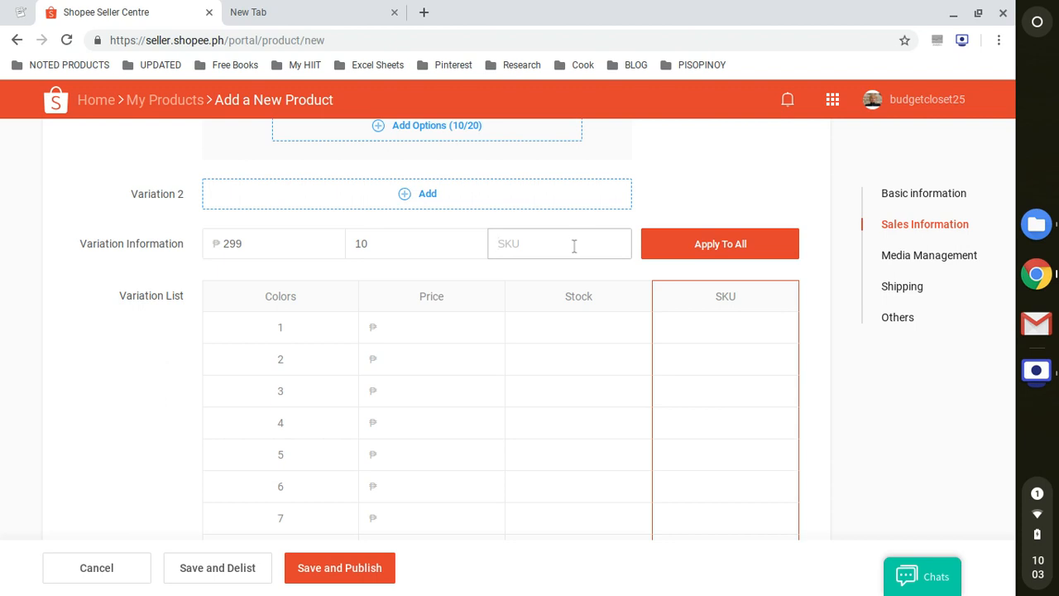
click(725, 250)
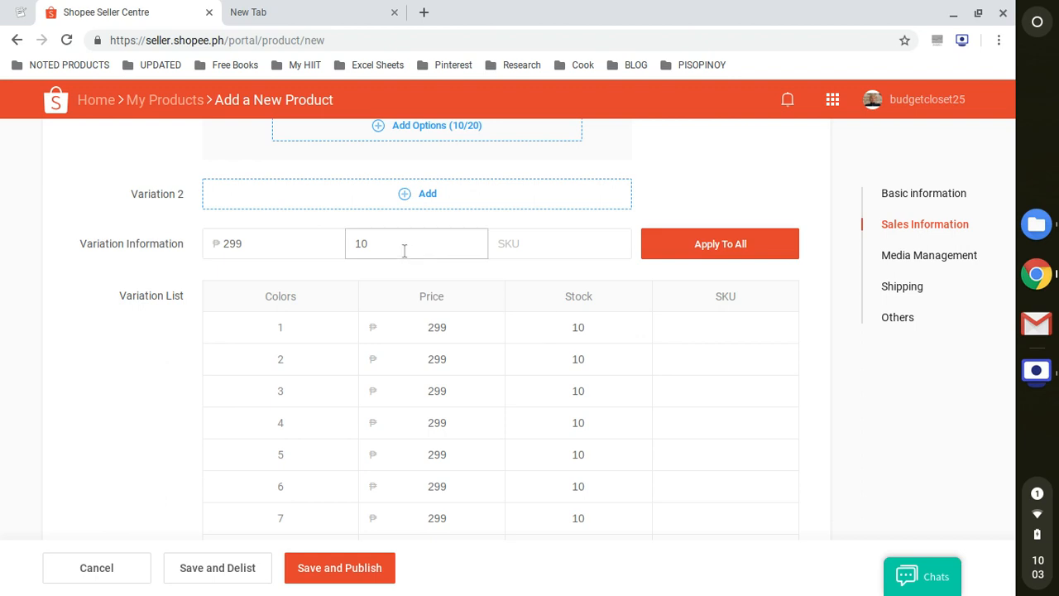
Review the price and stock entries of the nine colors in the variation list.
scroll(617, 361, down, 2)
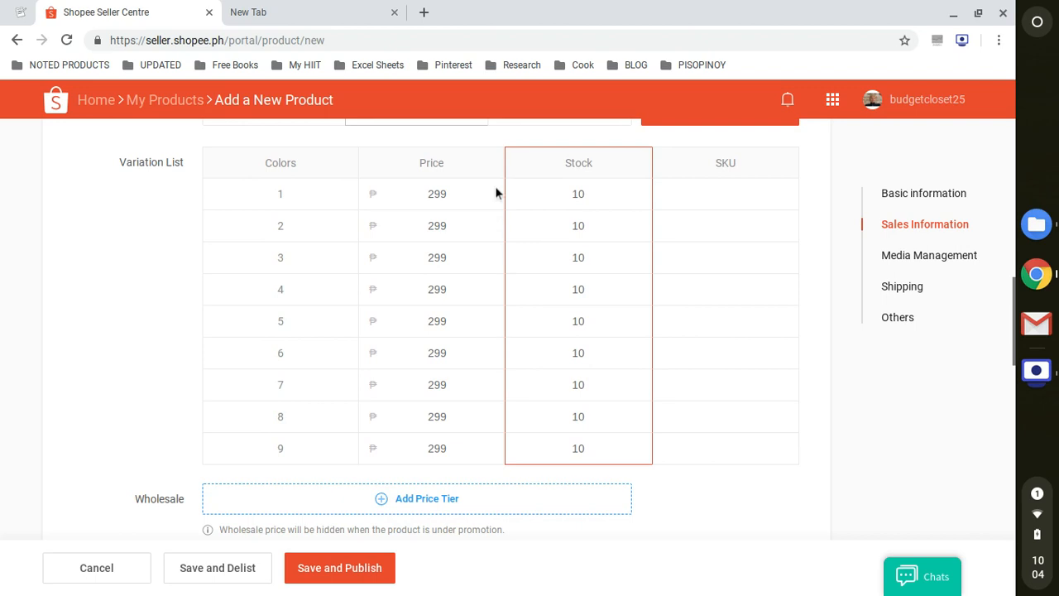
scroll(818, 402, down, 1)
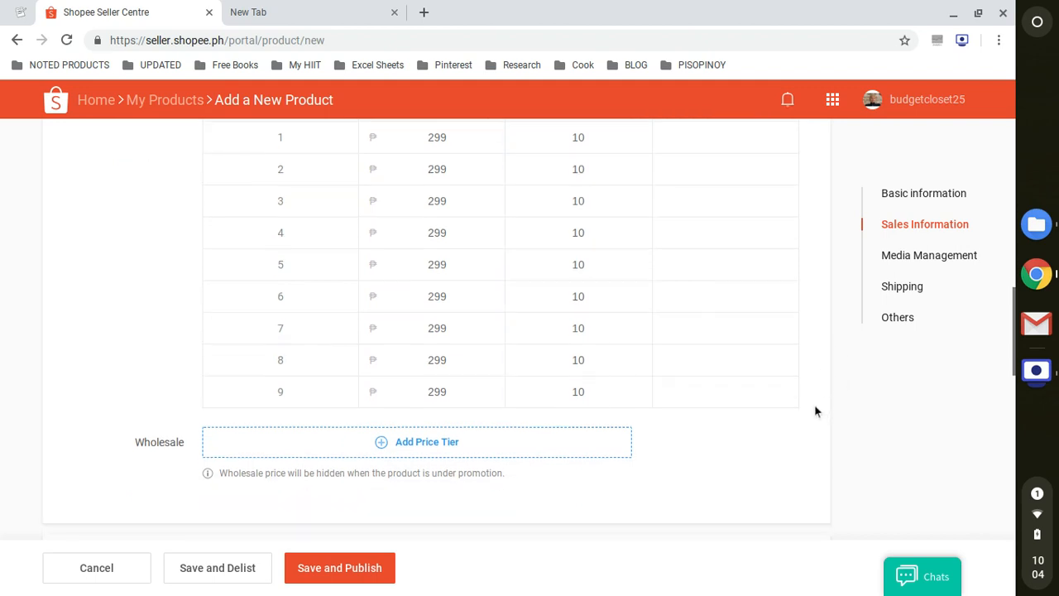
scroll(815, 411, up, 1)
scroll(815, 411, up, 1)
click(616, 269)
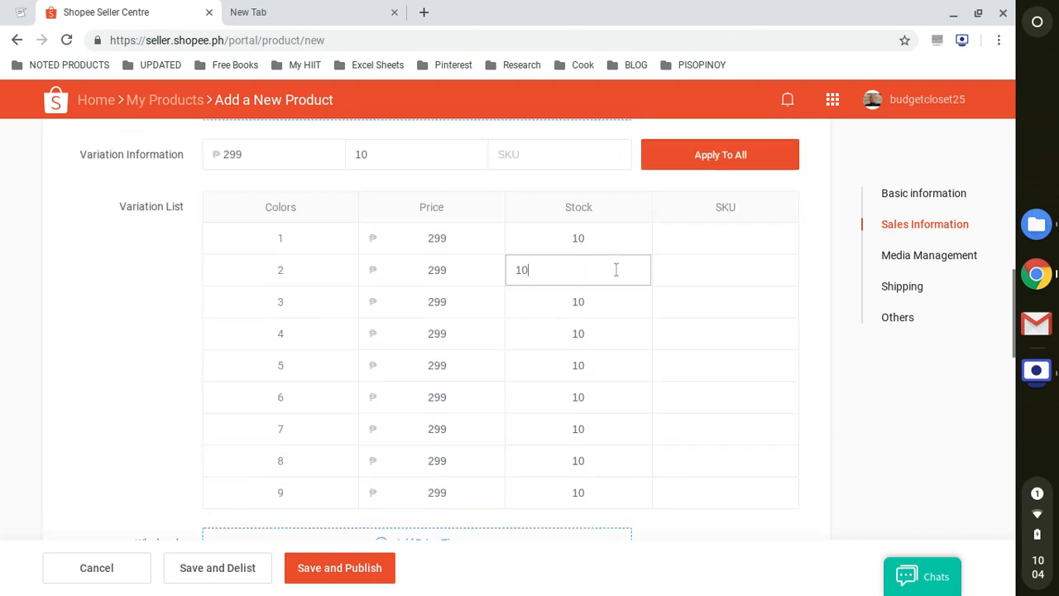
click(625, 312)
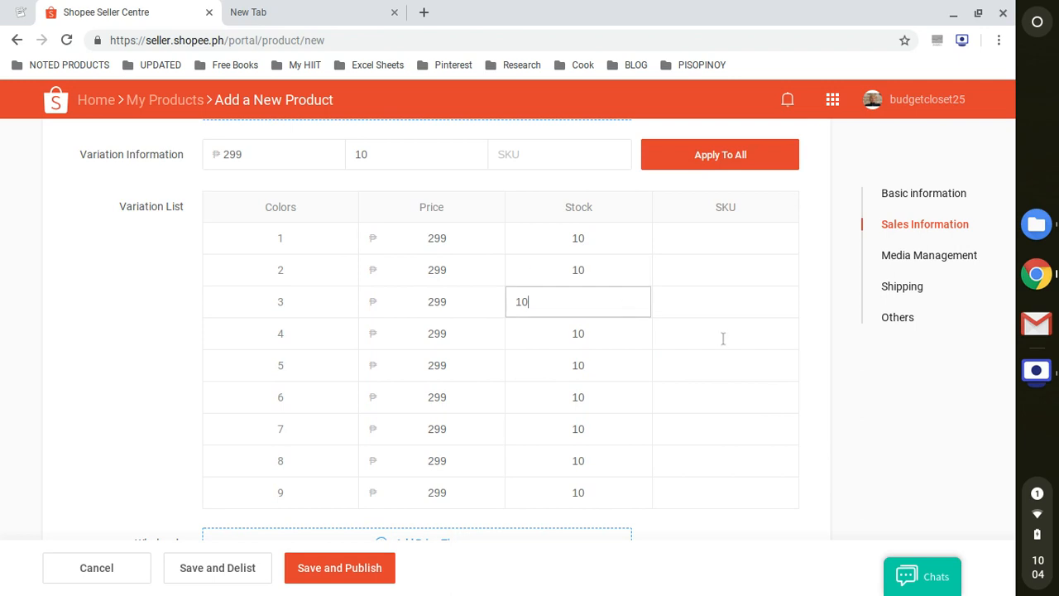
click(706, 374)
Add a wholesale price tier with minimum 3, maximum 12 and a unit price of 289.
scroll(707, 376, down, 3)
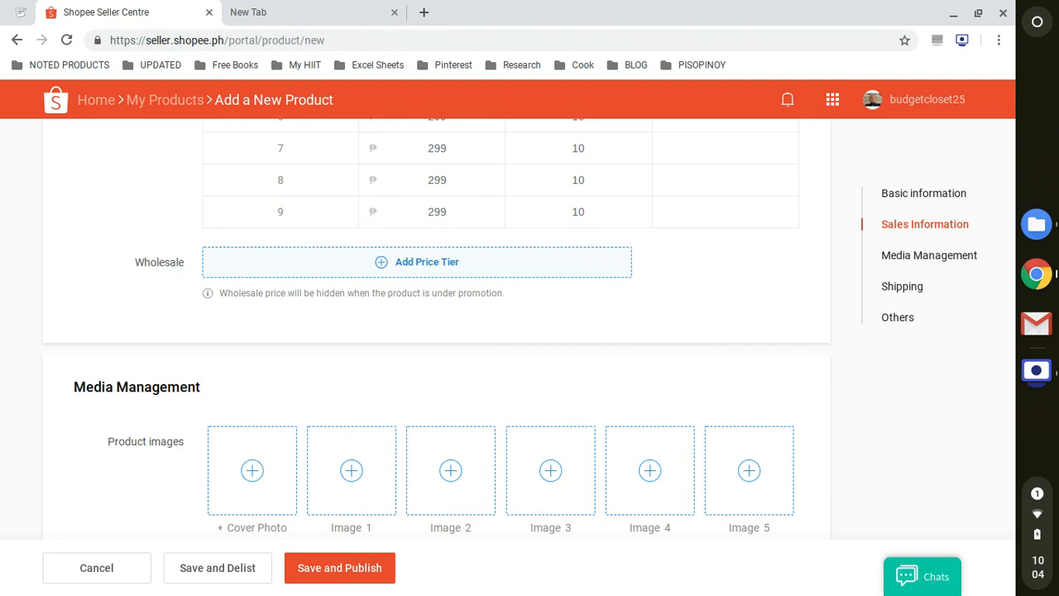
click(432, 269)
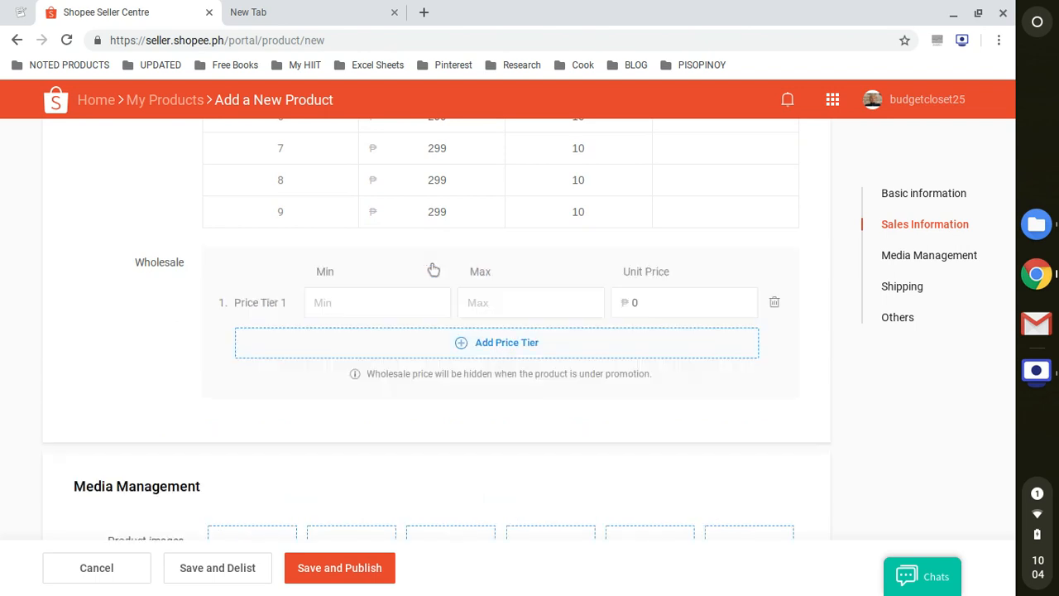
click(388, 301)
text(3)
click(523, 307)
text(2)
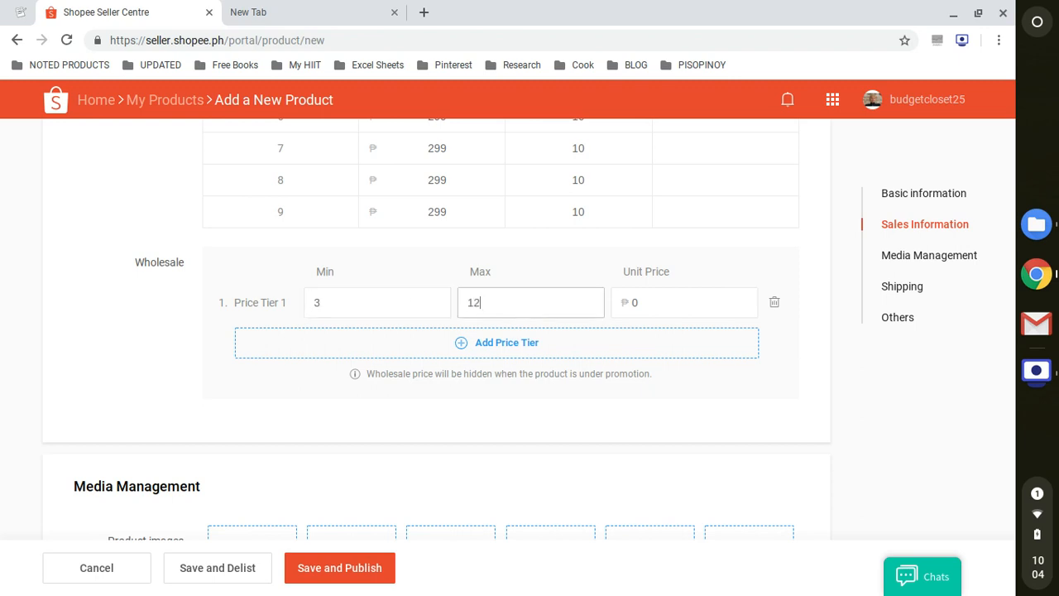
click(654, 308)
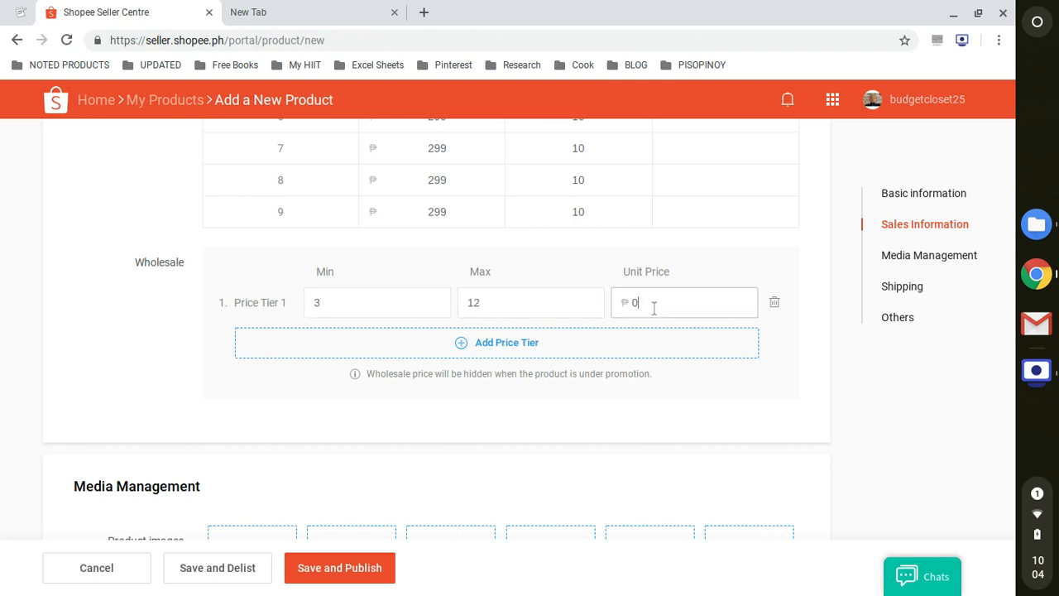
scroll(654, 308, up, 1)
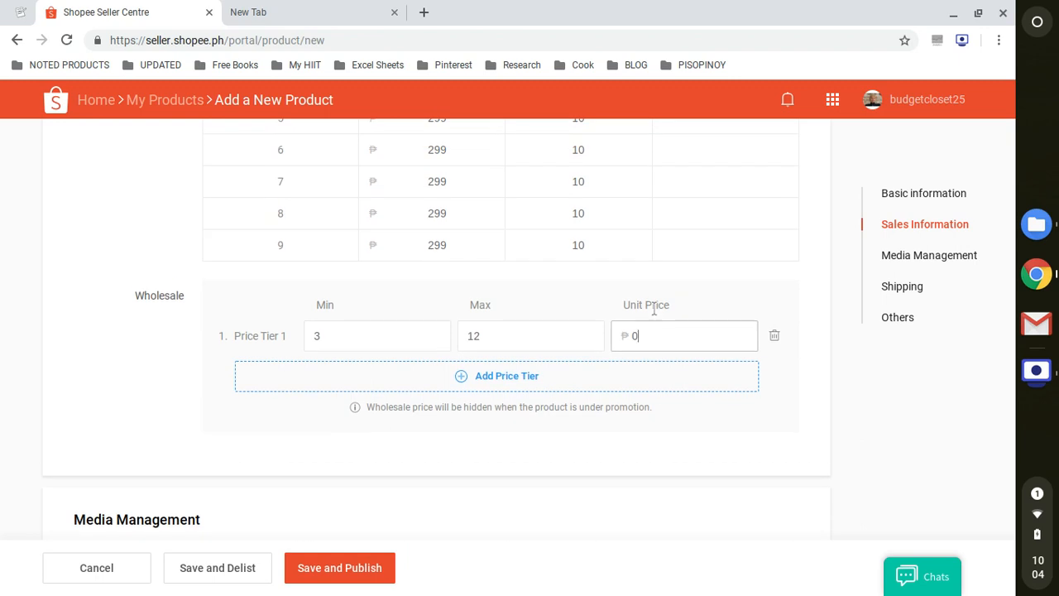
key(BackSpace)
text(289)
Compare the wholesale tier's minimum quantity and unit price with the regular prices in the variation list.
scroll(659, 307, up, 1)
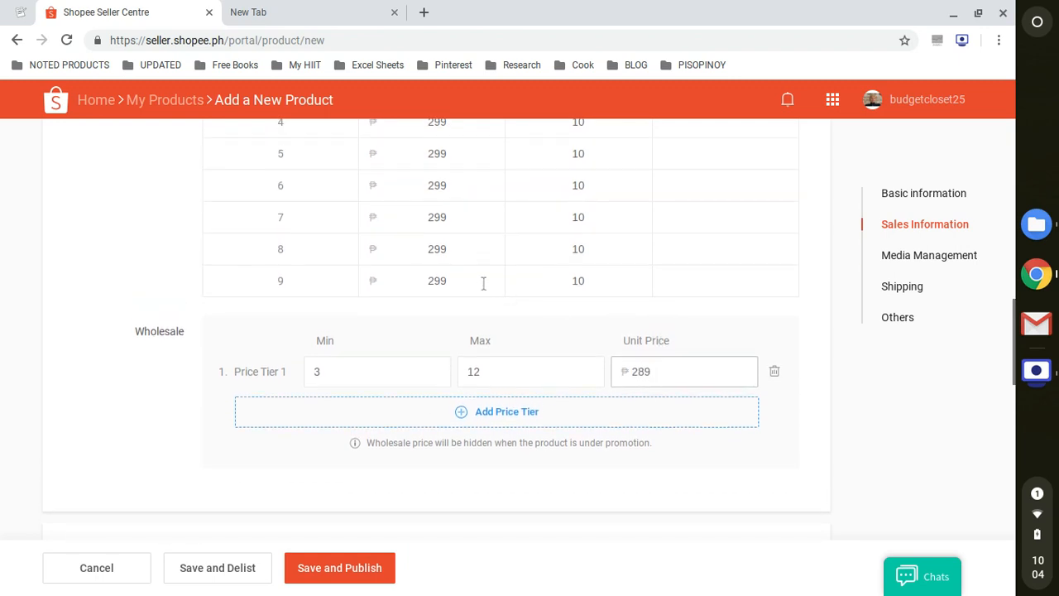
scroll(442, 283, up, 1)
scroll(441, 283, up, 1)
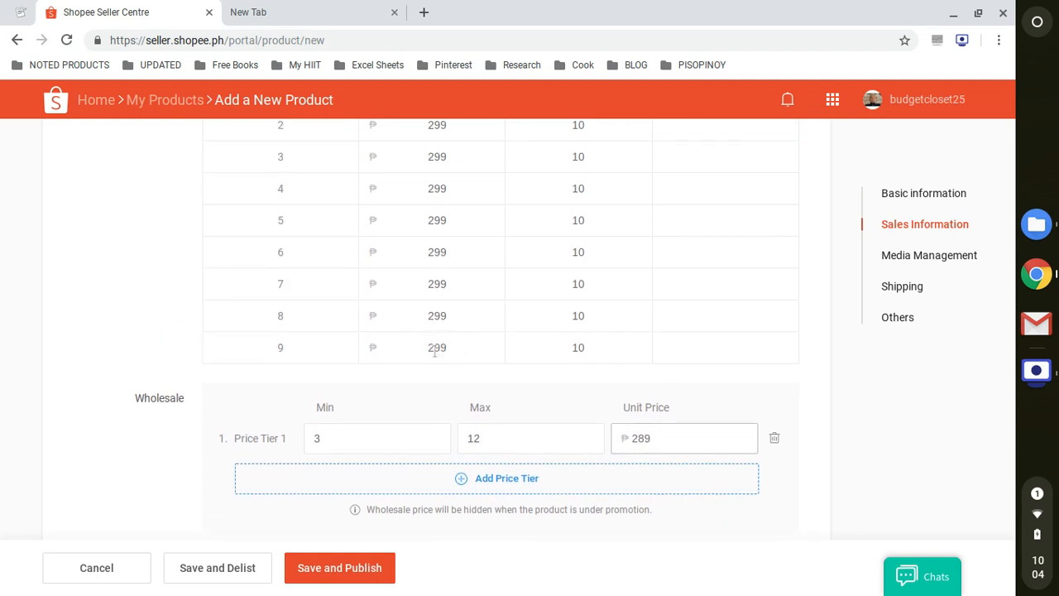
scroll(492, 372, down, 1)
scroll(491, 374, down, 1)
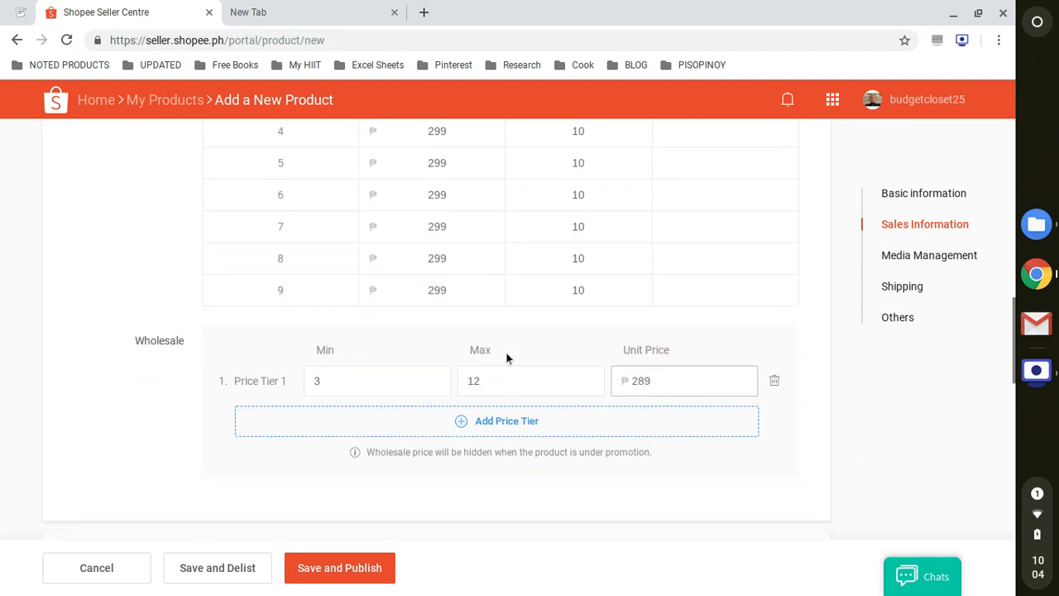
drag(371, 380, 310, 381)
click(641, 380)
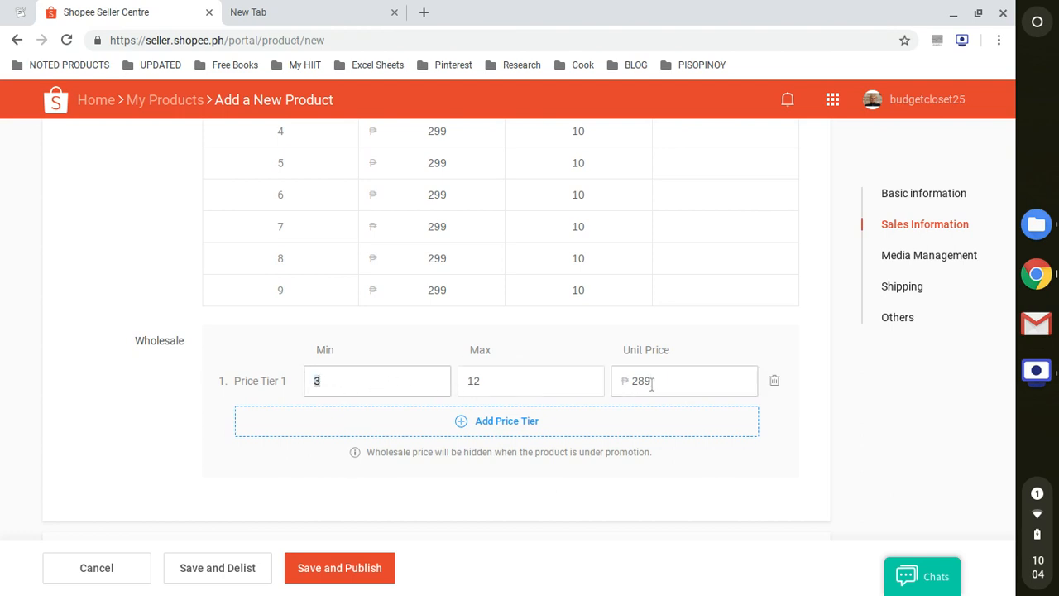
drag(655, 380, 628, 381)
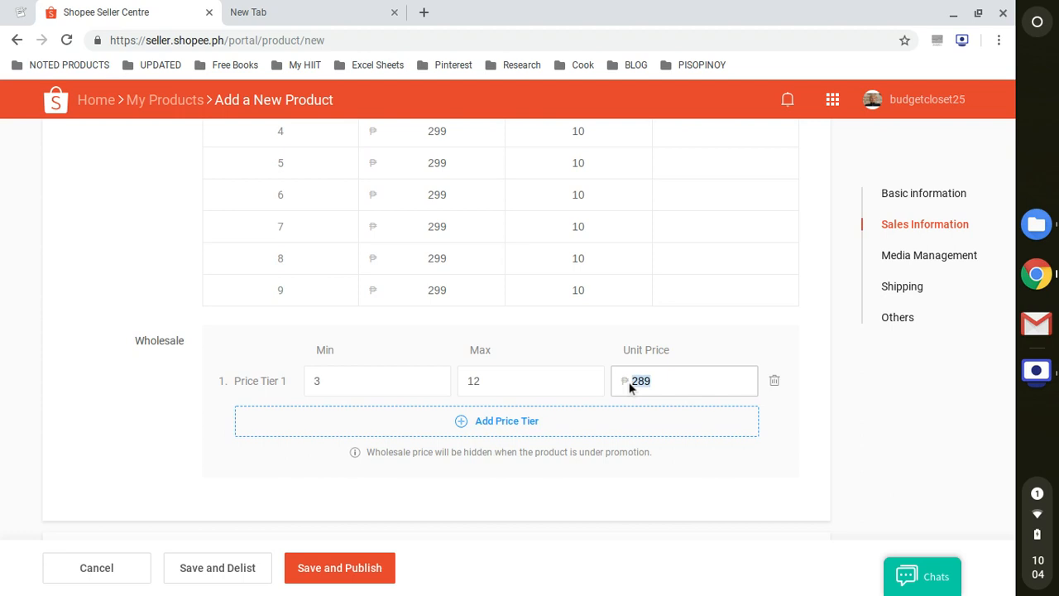
scroll(662, 376, down, 1)
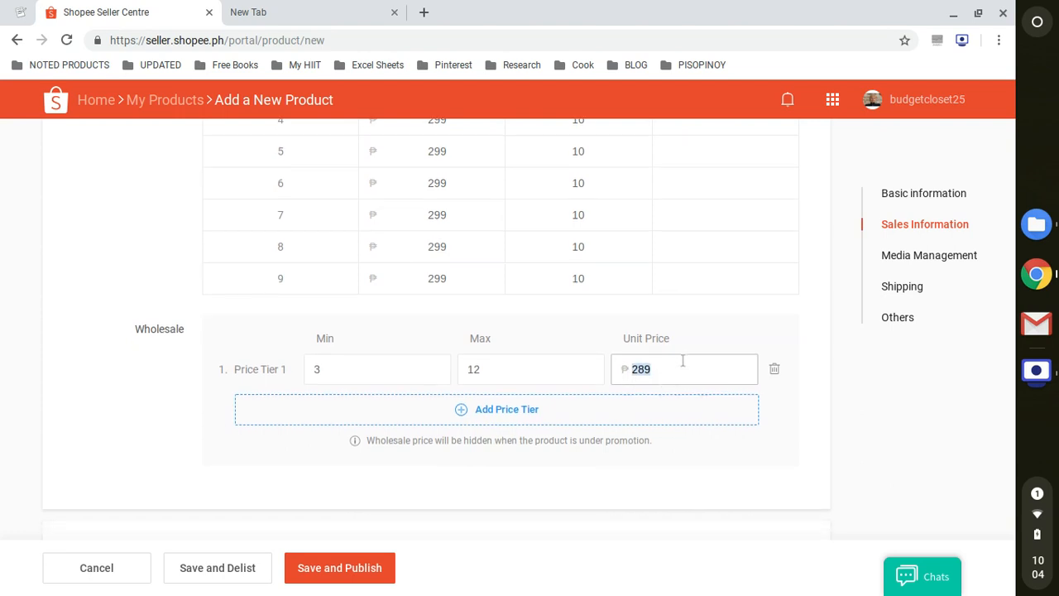
scroll(684, 360, down, 3)
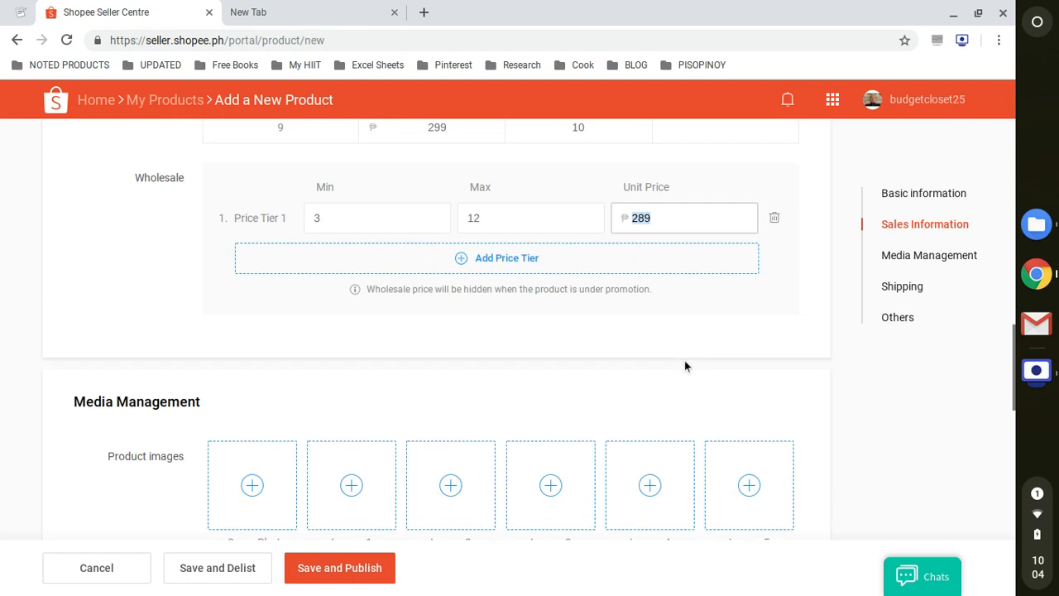
click(709, 172)
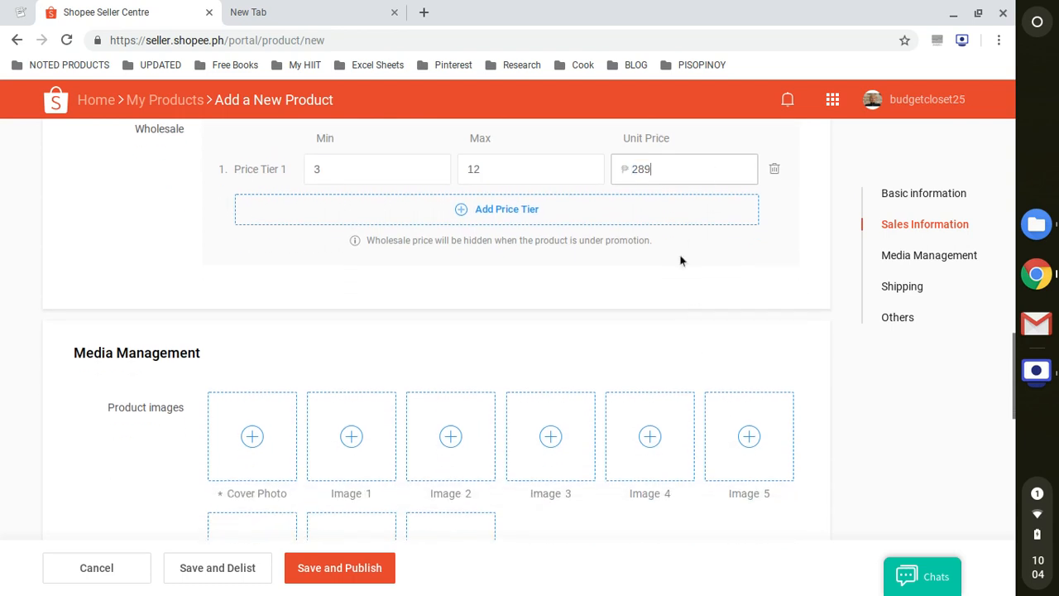
scroll(678, 296, up, 1)
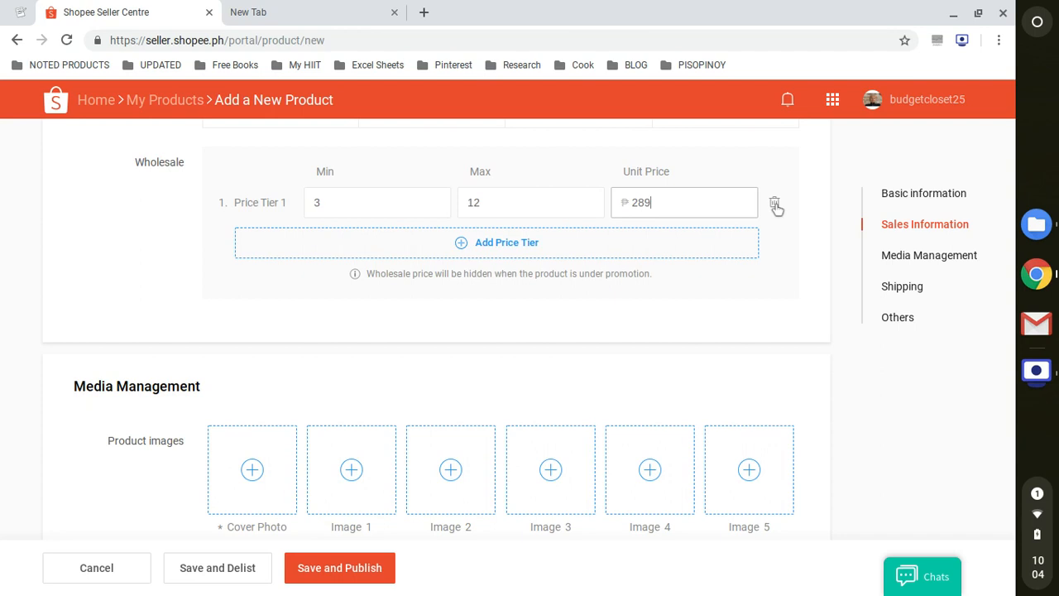
click(755, 289)
Upload 1.png through 9.png from Downloads as the product images, with 1.png as the cover photo.
scroll(748, 290, down, 3)
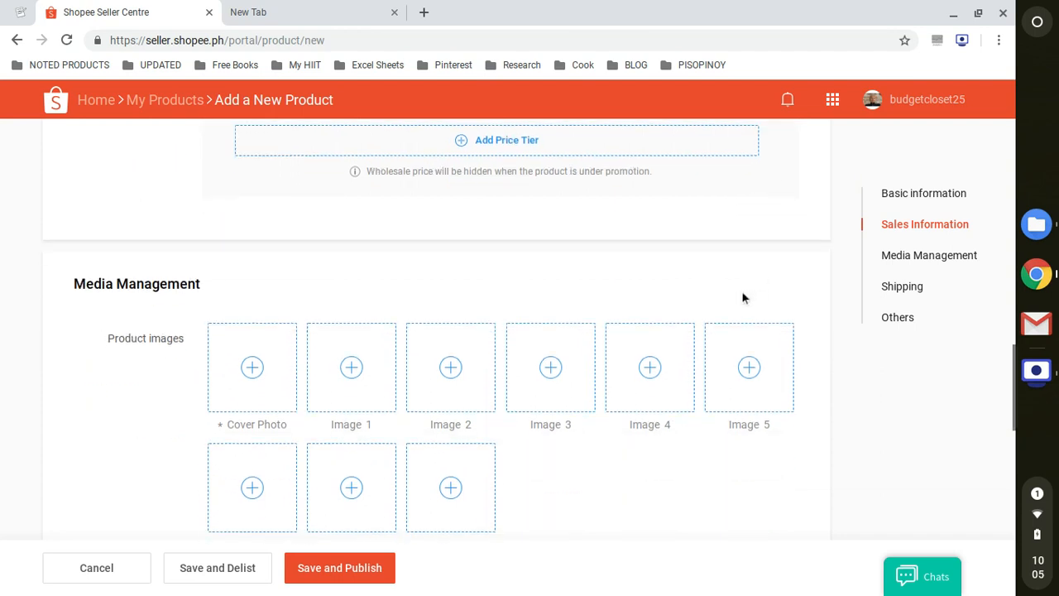
scroll(257, 314, down, 1)
scroll(251, 319, down, 2)
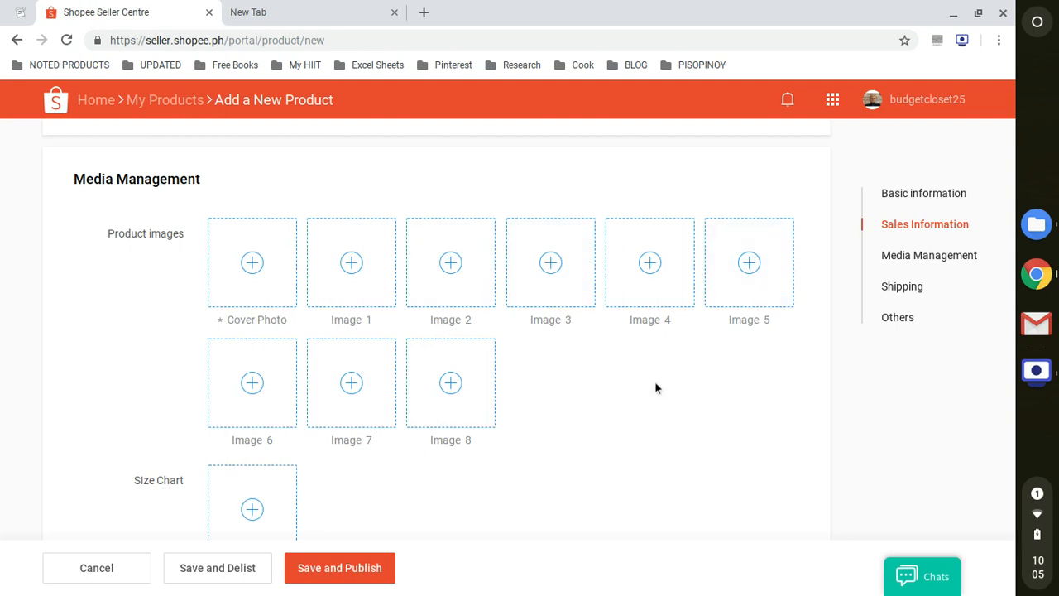
click(256, 283)
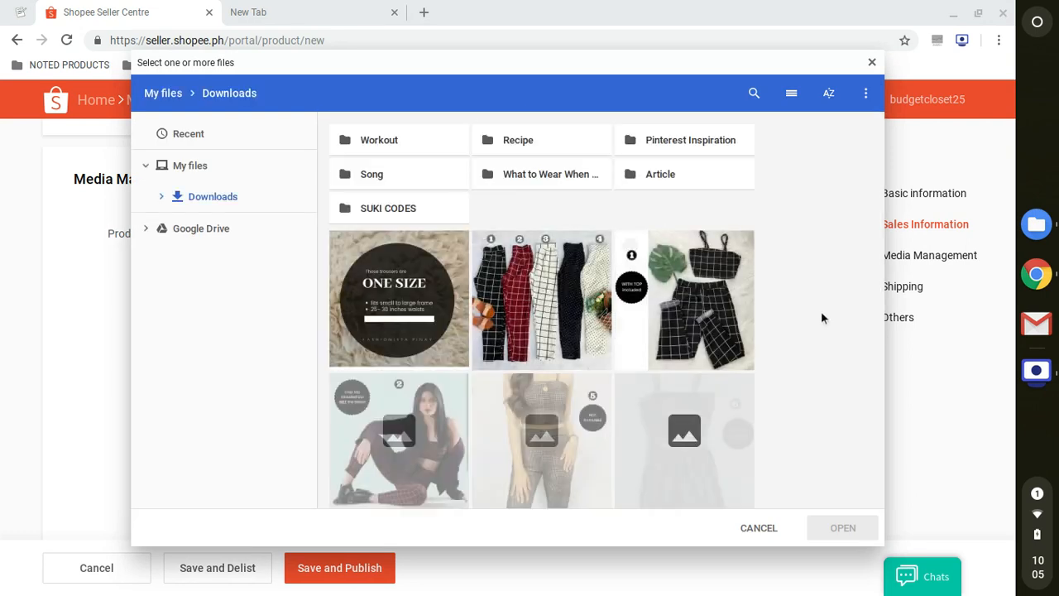
scroll(820, 313, down, 3)
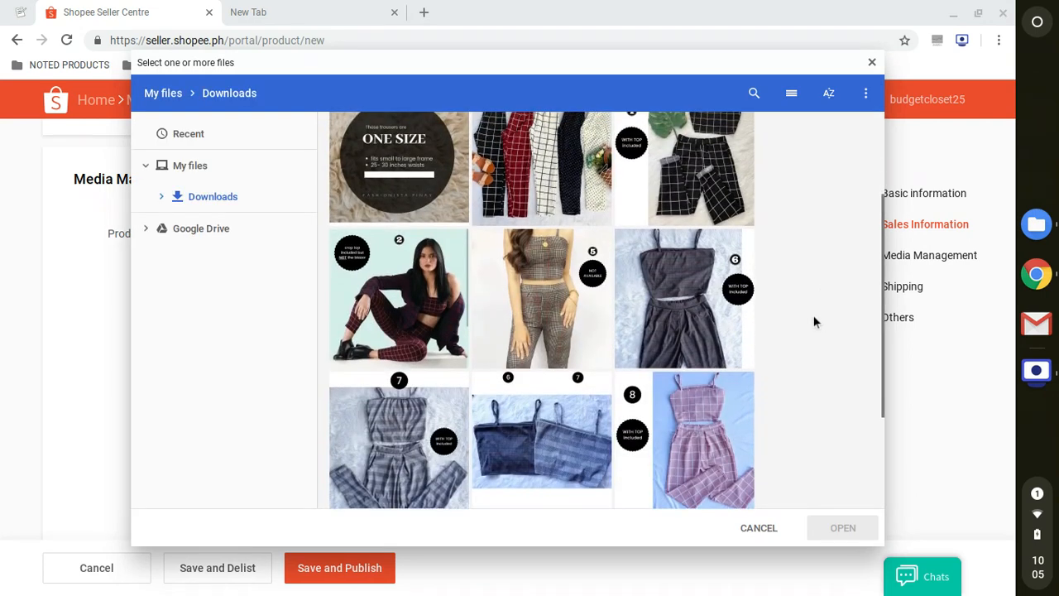
scroll(537, 273, up, 2)
click(537, 273)
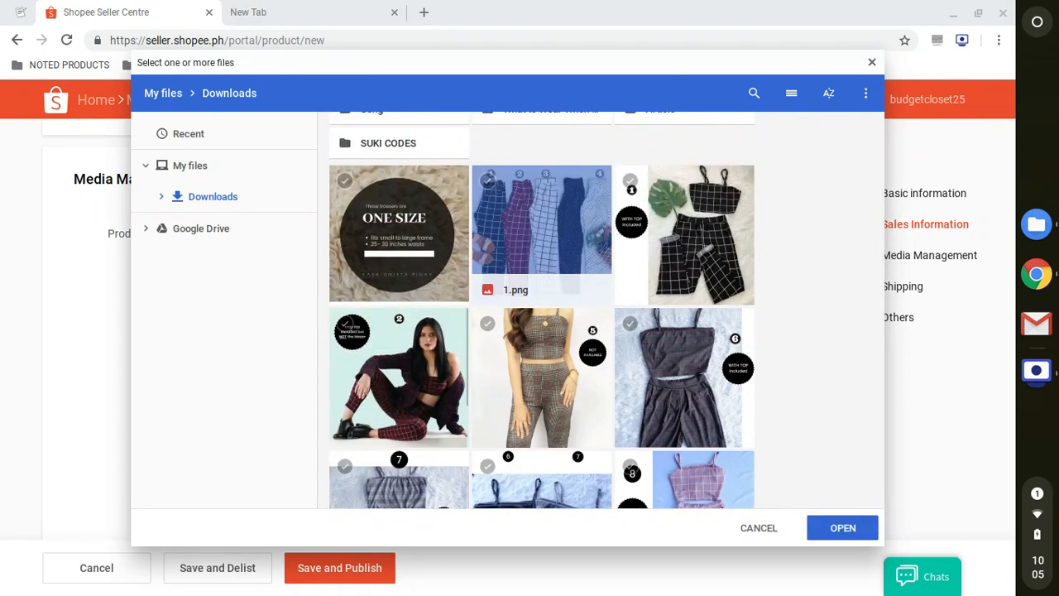
key(shift+End)
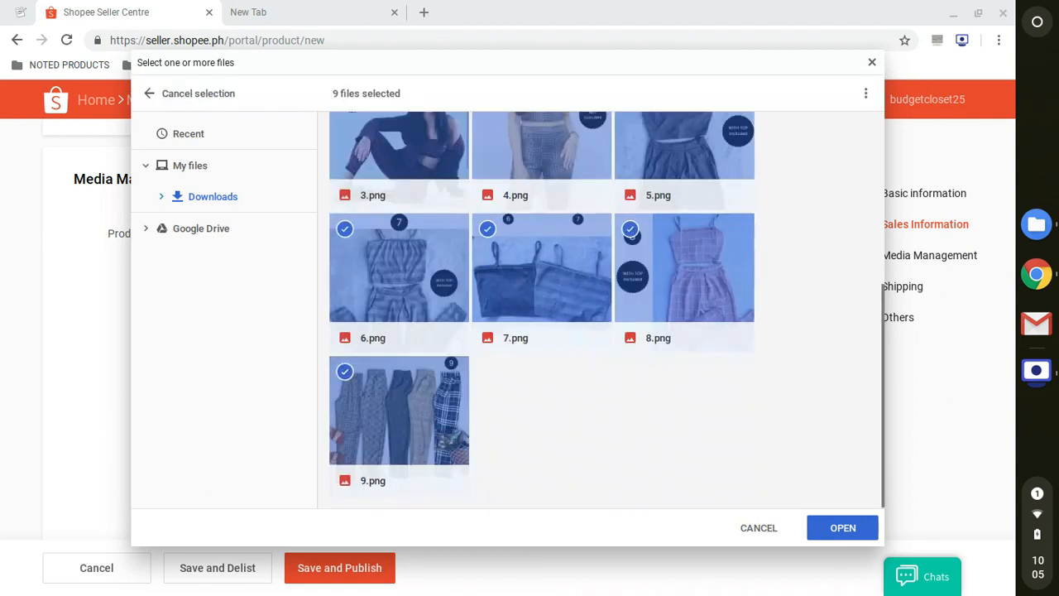
scroll(554, 280, up, 4)
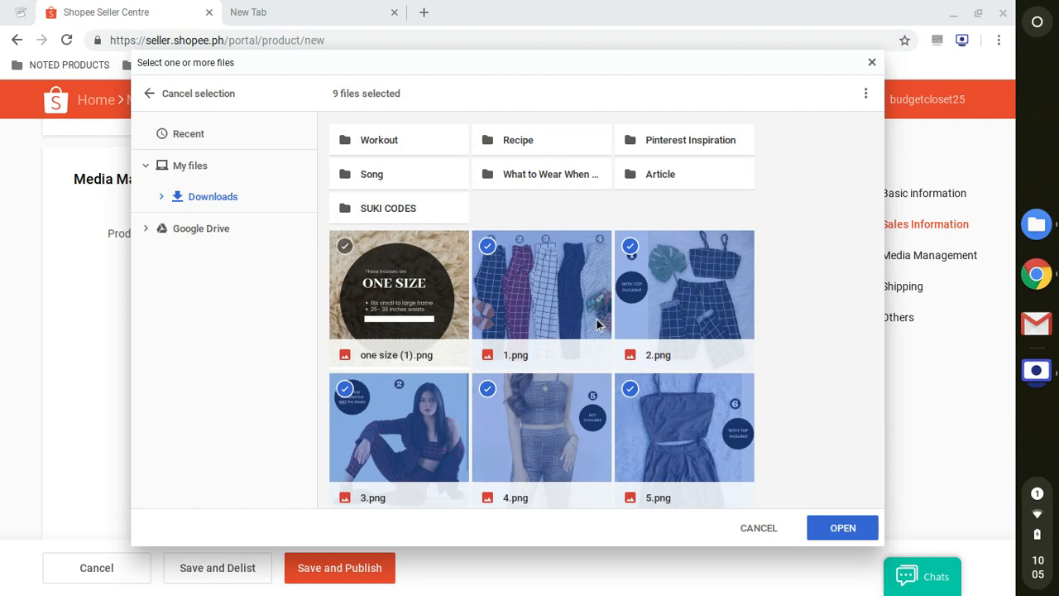
scroll(686, 338, down, 4)
click(842, 527)
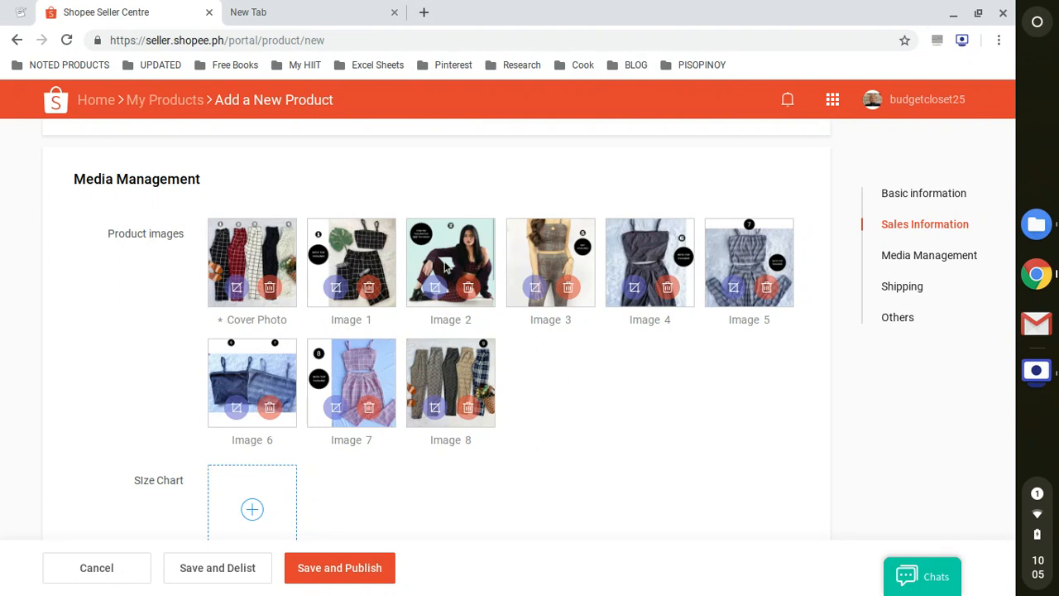
drag(548, 262, 576, 263)
Upload one size (1).png from Downloads as the product's size chart.
scroll(603, 383, down, 2)
scroll(603, 385, down, 1)
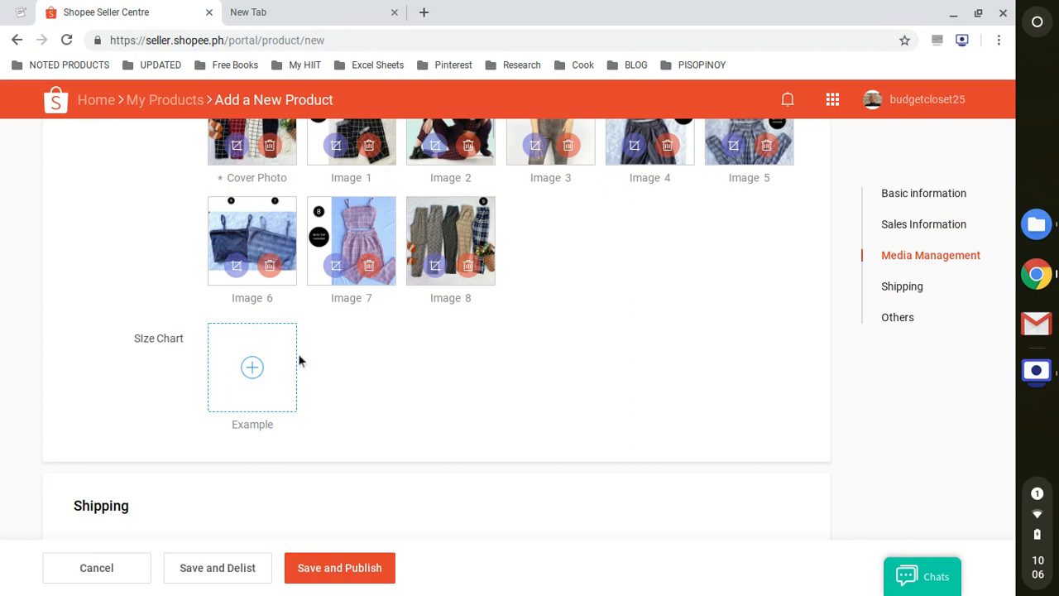
click(254, 368)
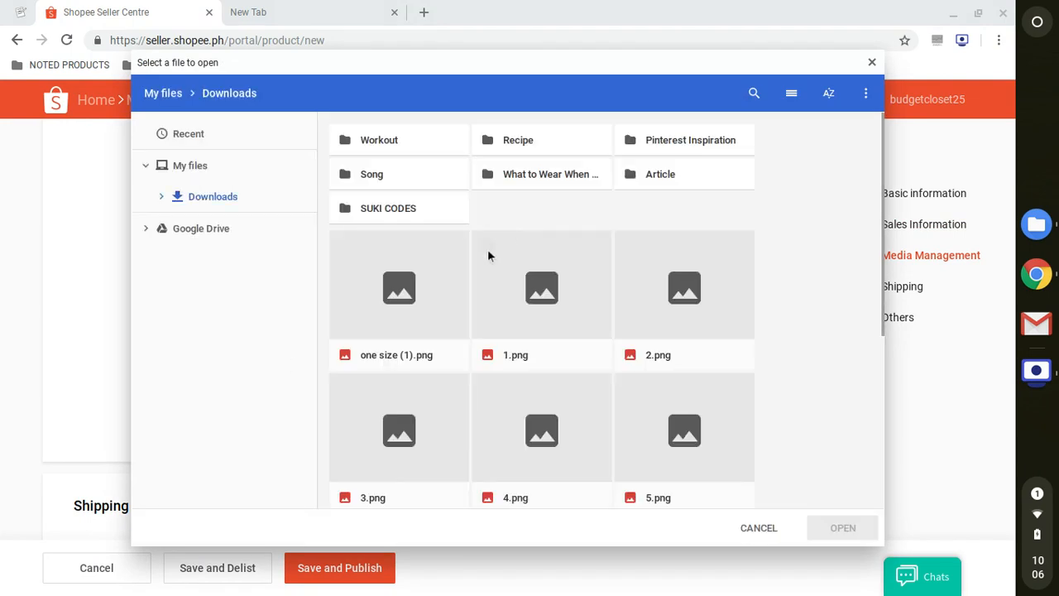
click(418, 308)
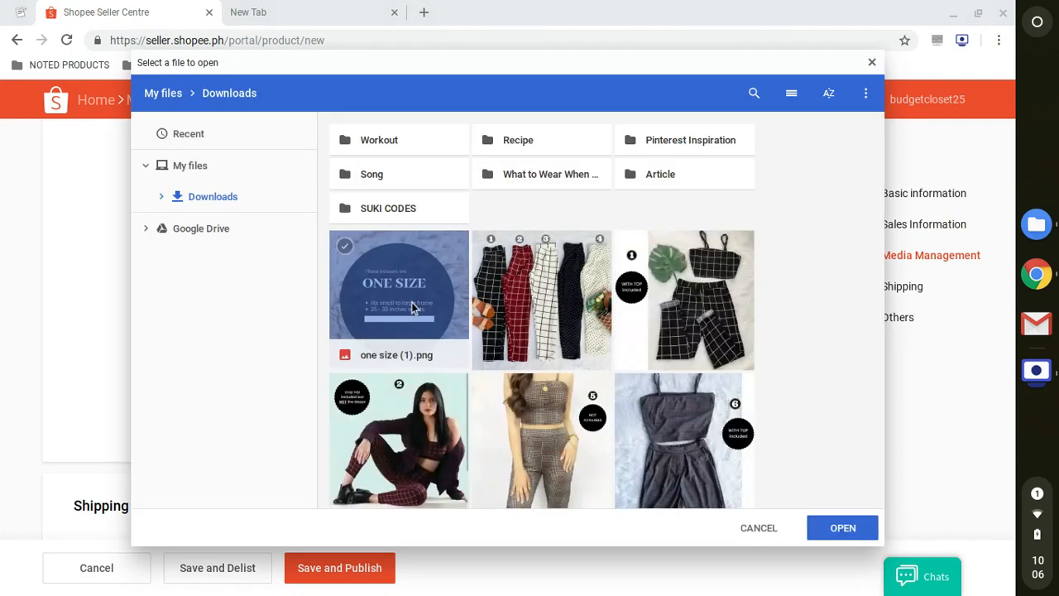
click(840, 529)
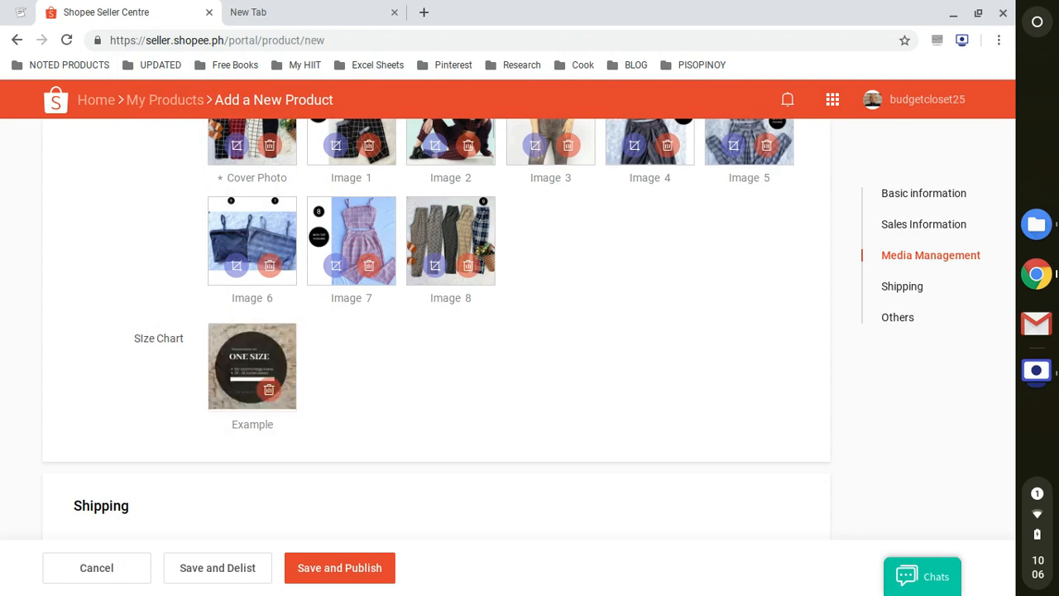
Set the product's shipping weight to 0.15 kg.
scroll(533, 364, down, 3)
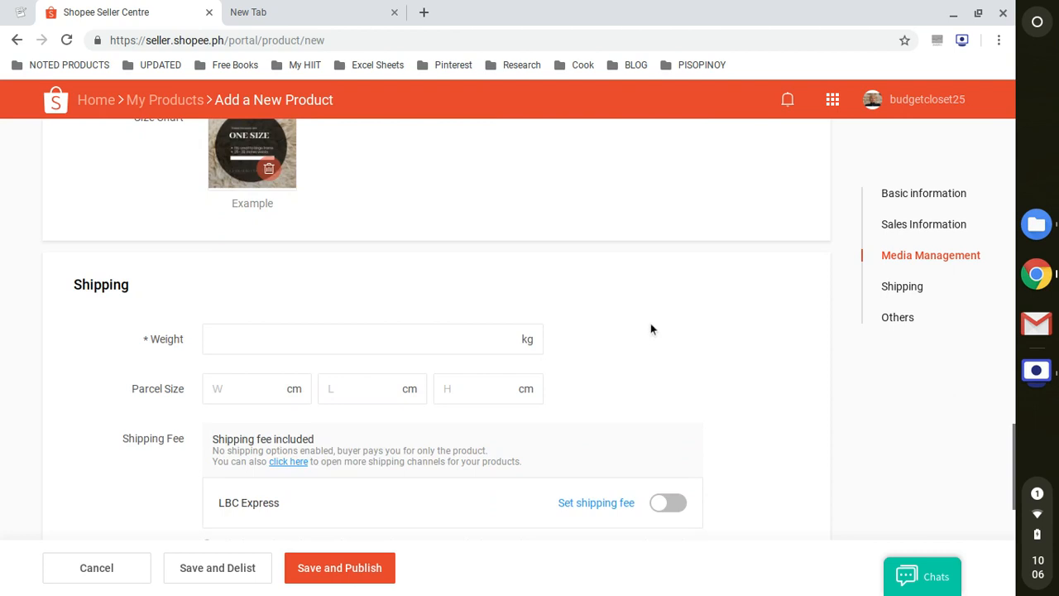
scroll(643, 333, up, 3)
scroll(650, 328, up, 8)
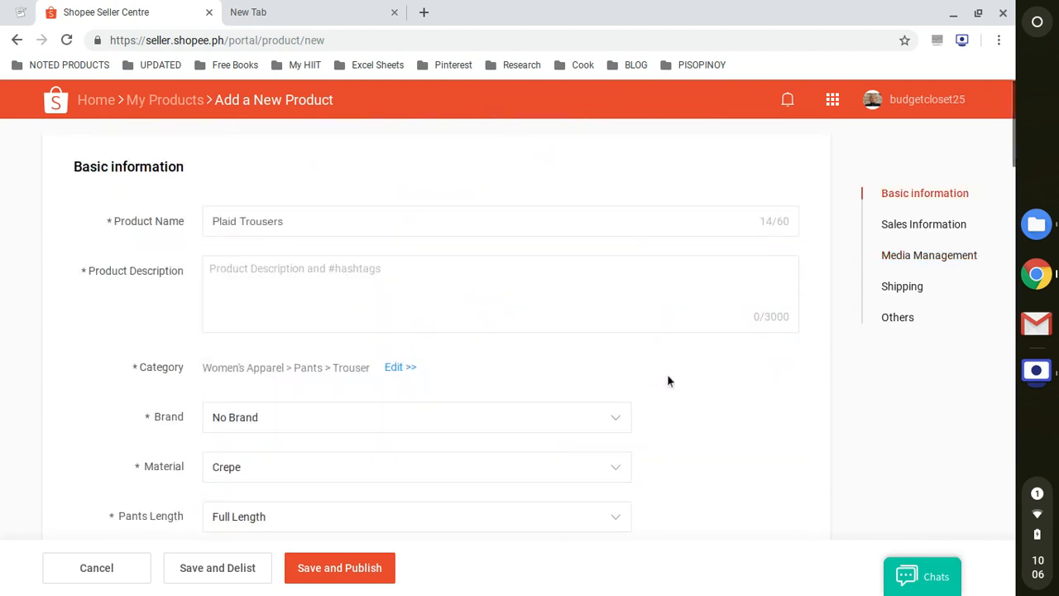
scroll(667, 376, down, 10)
scroll(684, 381, down, 10)
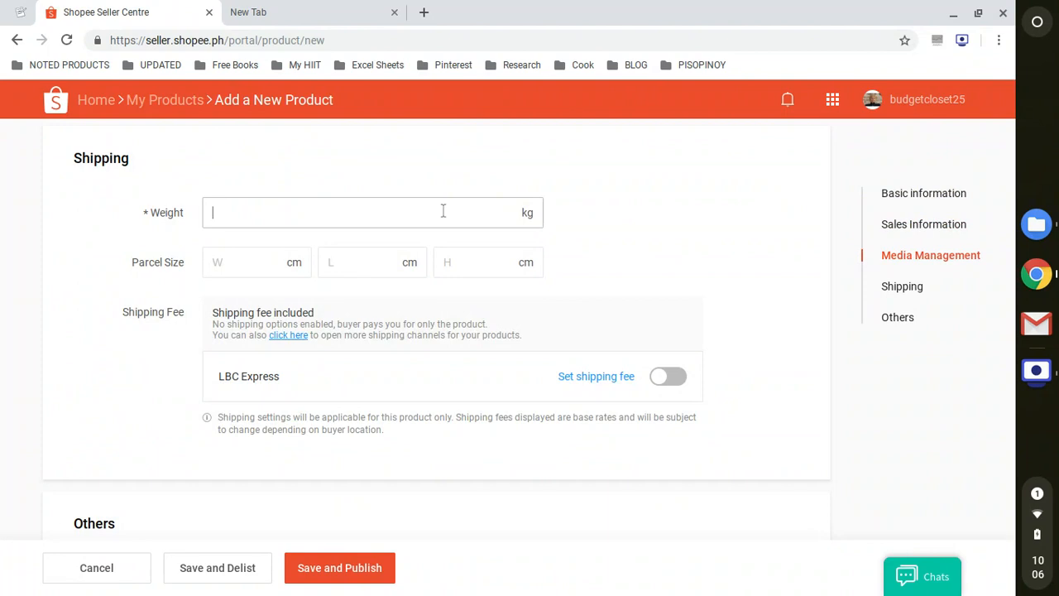
click(443, 211)
text(0.15)
Enable LBC Express for this product with a buyer-paid shipping fee of ₱180.
click(666, 378)
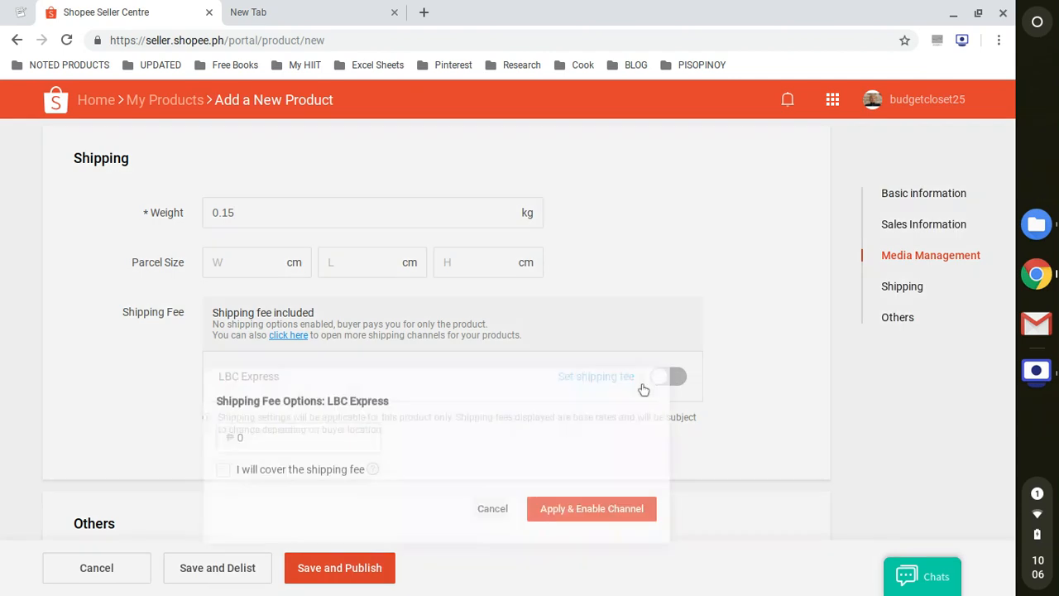
click(493, 510)
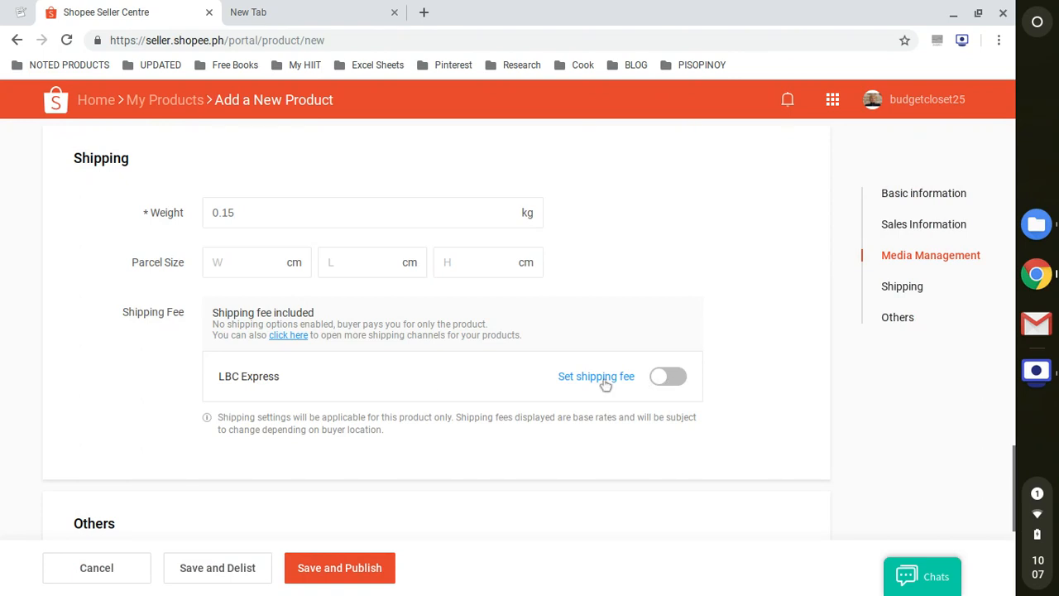
click(673, 382)
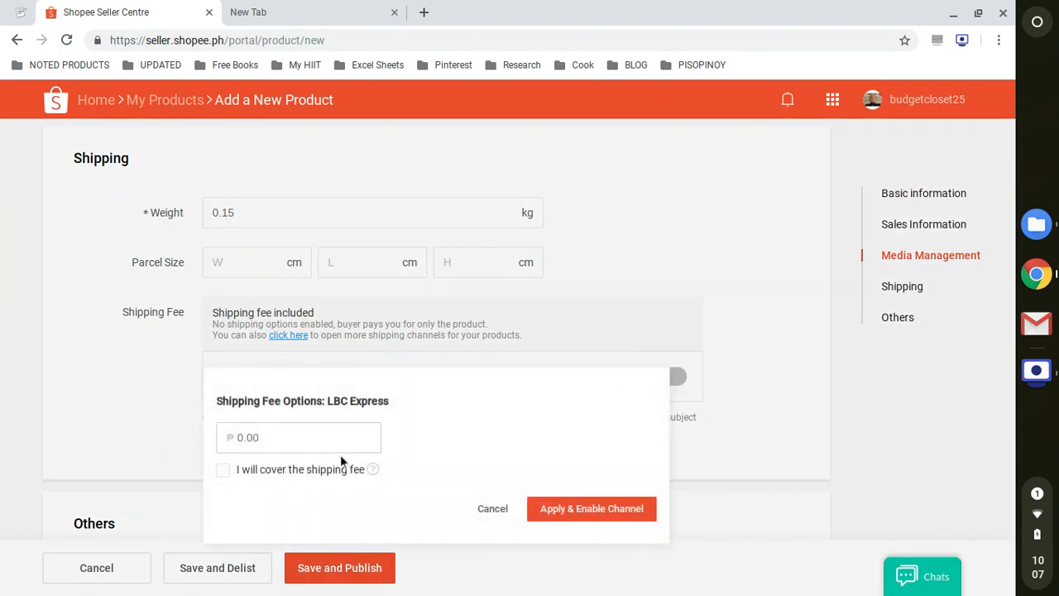
click(314, 441)
click(222, 470)
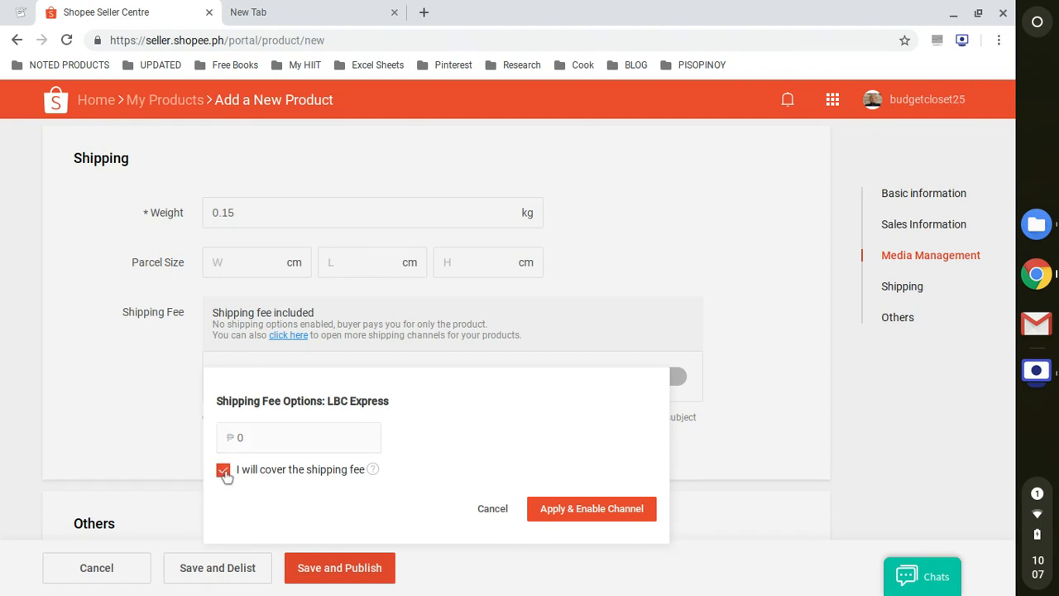
click(223, 470)
click(288, 441)
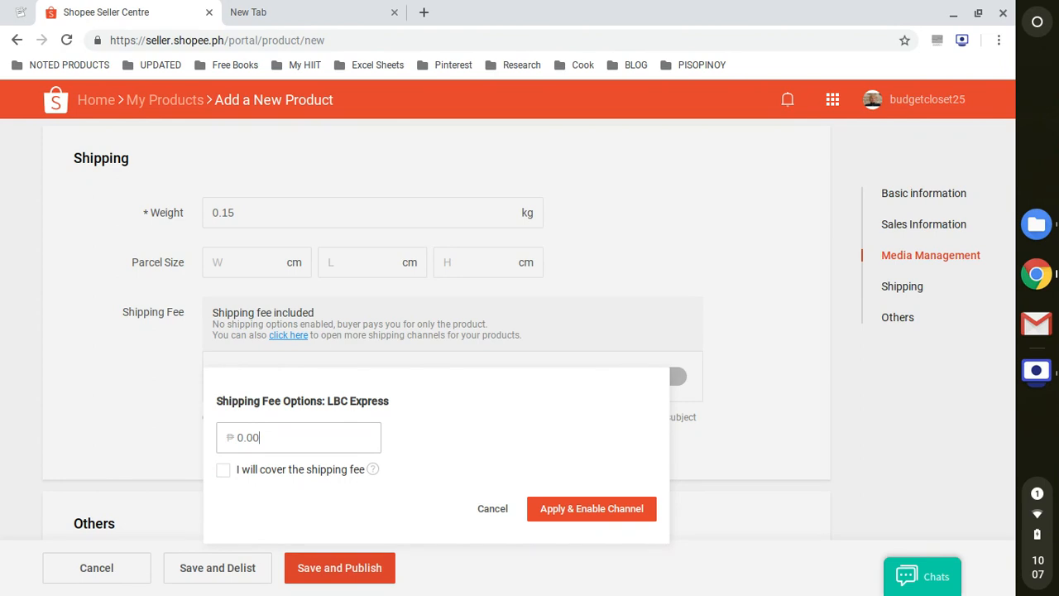
key(ctrl+a)
text(180)
double_click(337, 438)
click(334, 434)
click(619, 511)
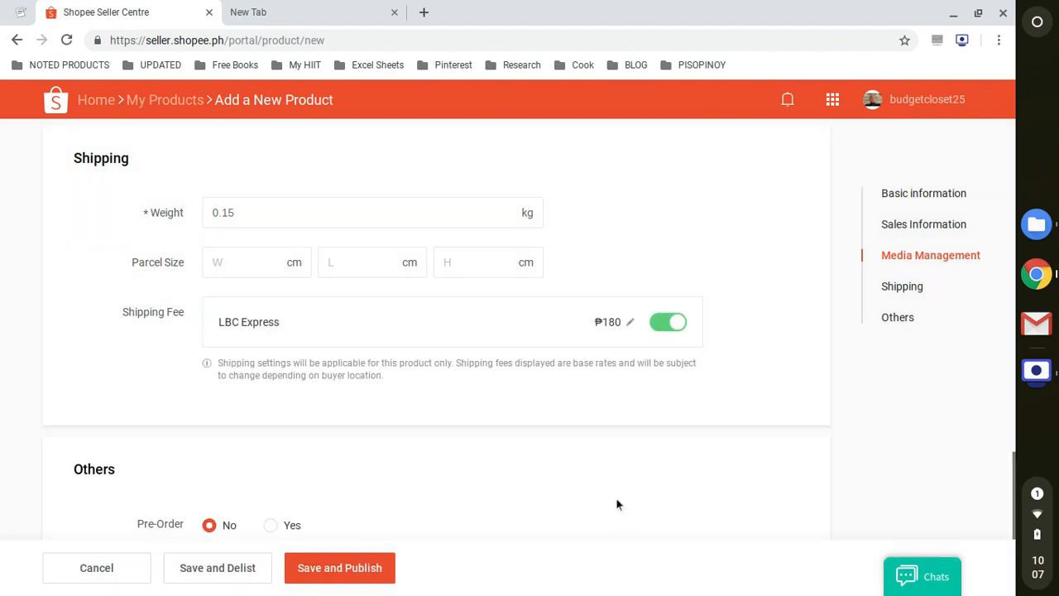
Try the Yes option for Pre-Order to view its days-to-ship field, and return Pre-Order to No.
scroll(608, 455, down, 2)
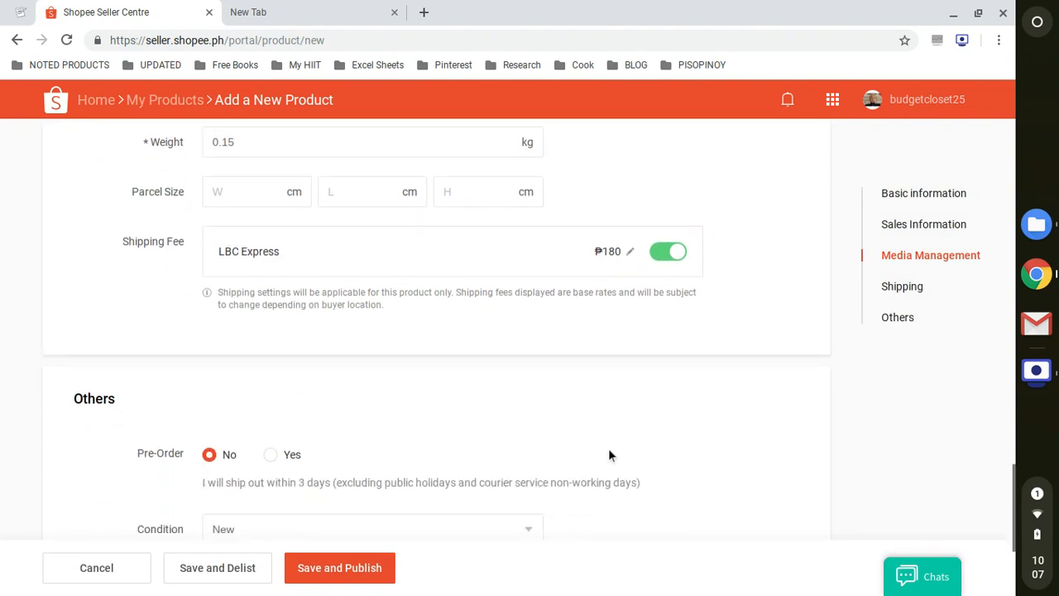
scroll(281, 436, down, 1)
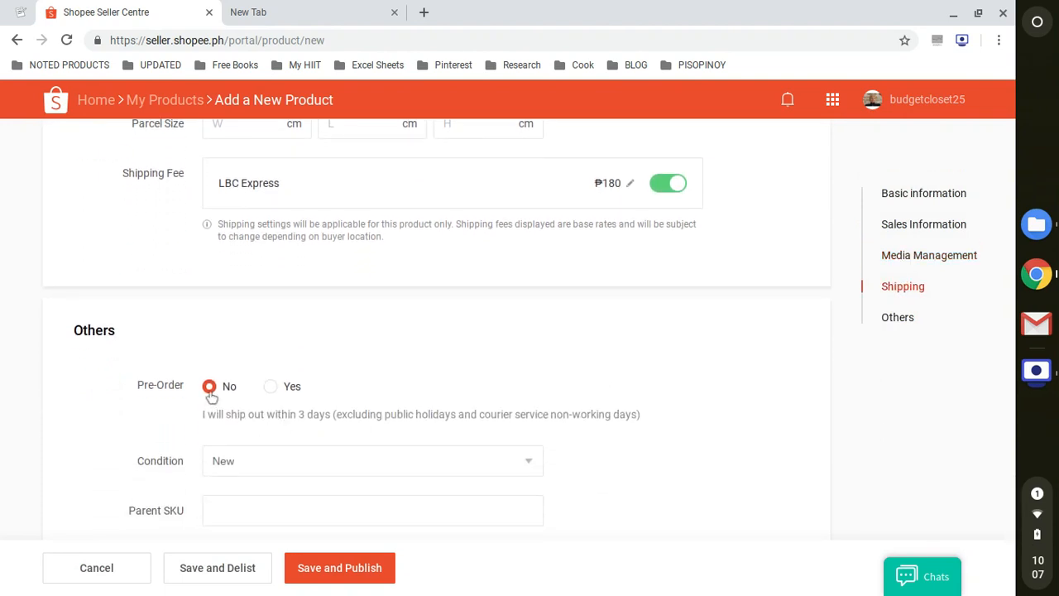
scroll(213, 399, down, 1)
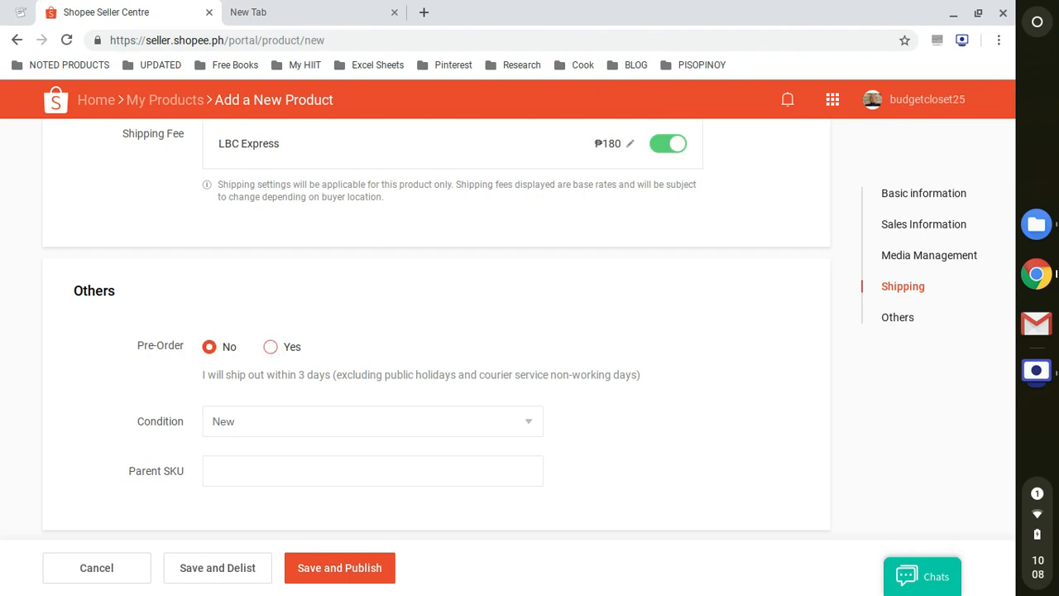
click(271, 347)
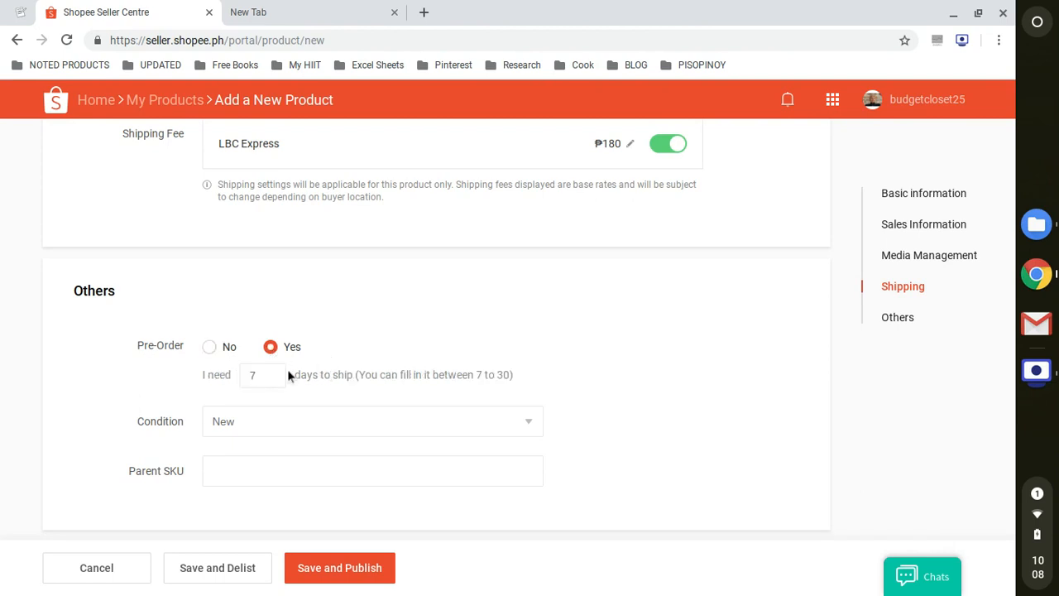
click(277, 373)
click(209, 348)
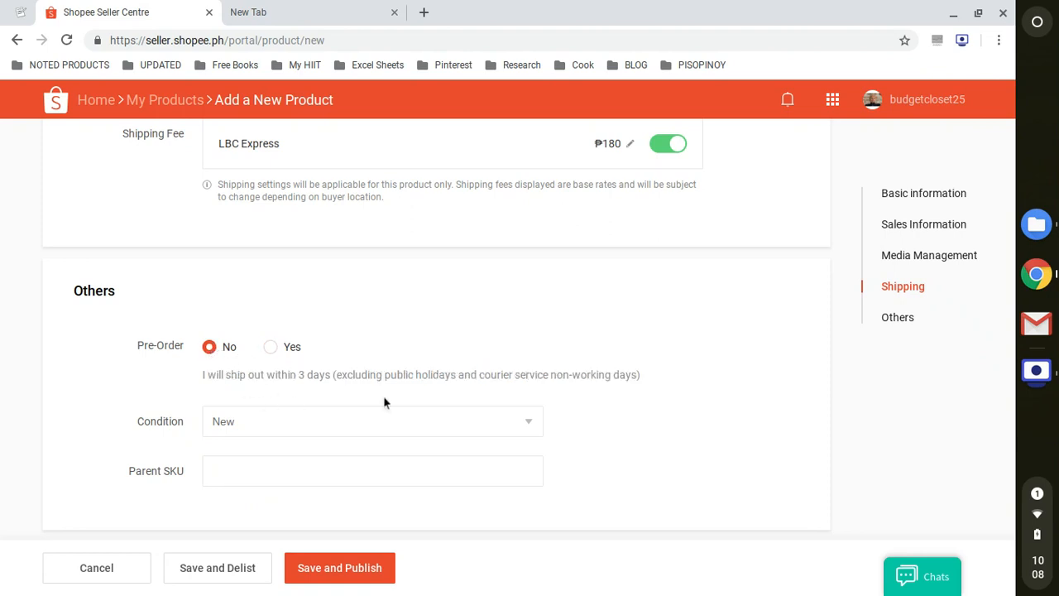
Read the ship-out time note under Pre-Order and choose New as the product's condition.
drag(203, 374, 278, 374)
click(278, 374)
drag(299, 374, 330, 377)
click(330, 431)
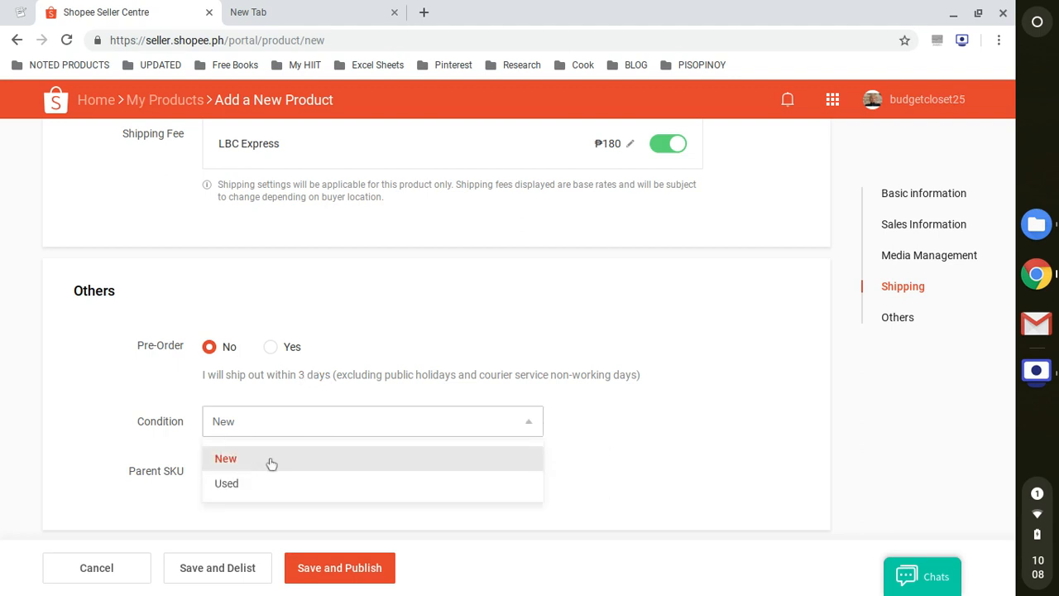
click(269, 461)
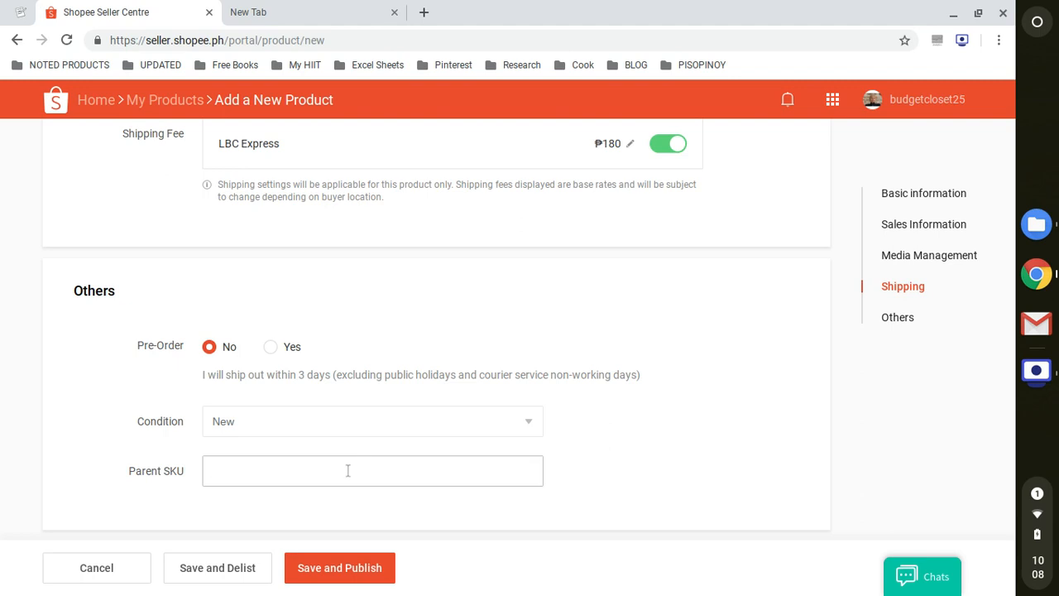
scroll(579, 455, down, 1)
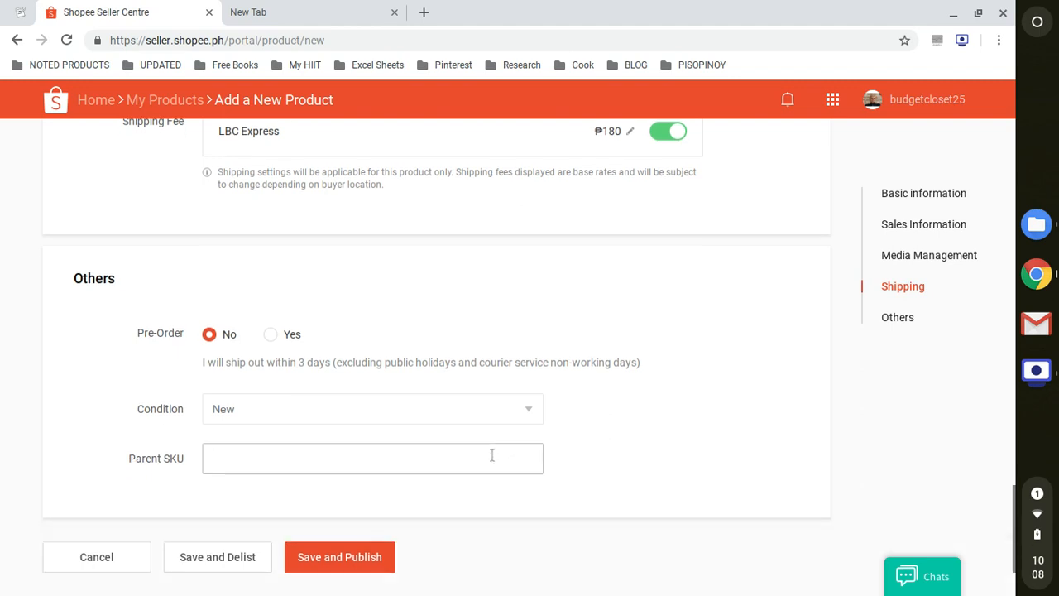
scroll(491, 452, down, 2)
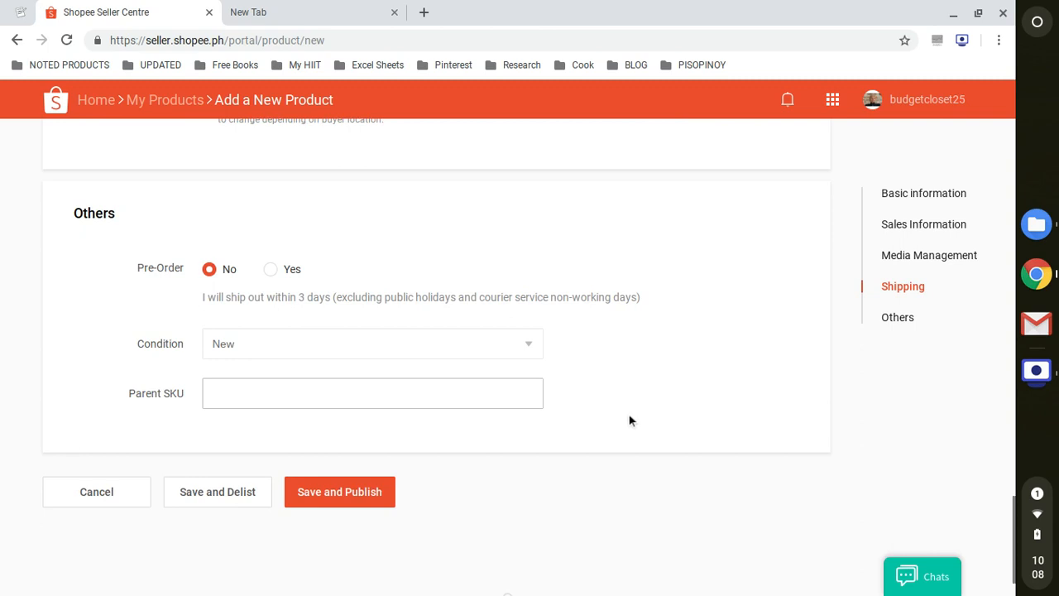
Copy the prepared size, shipment and delivery text from the shrib.com tab and paste it as the product description.
scroll(629, 420, up, 5)
scroll(629, 420, up, 10)
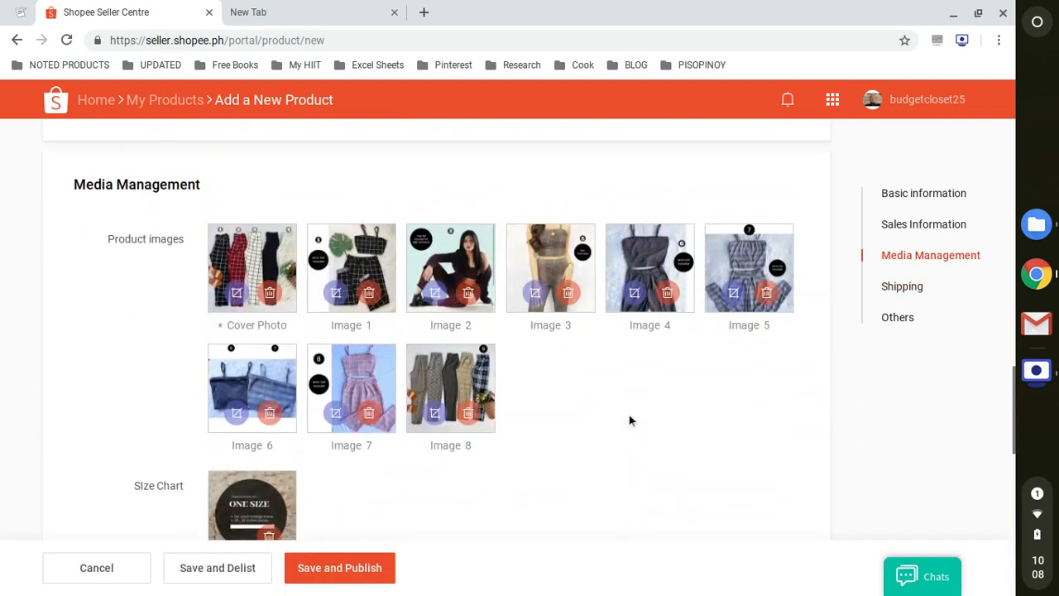
scroll(628, 420, up, 12)
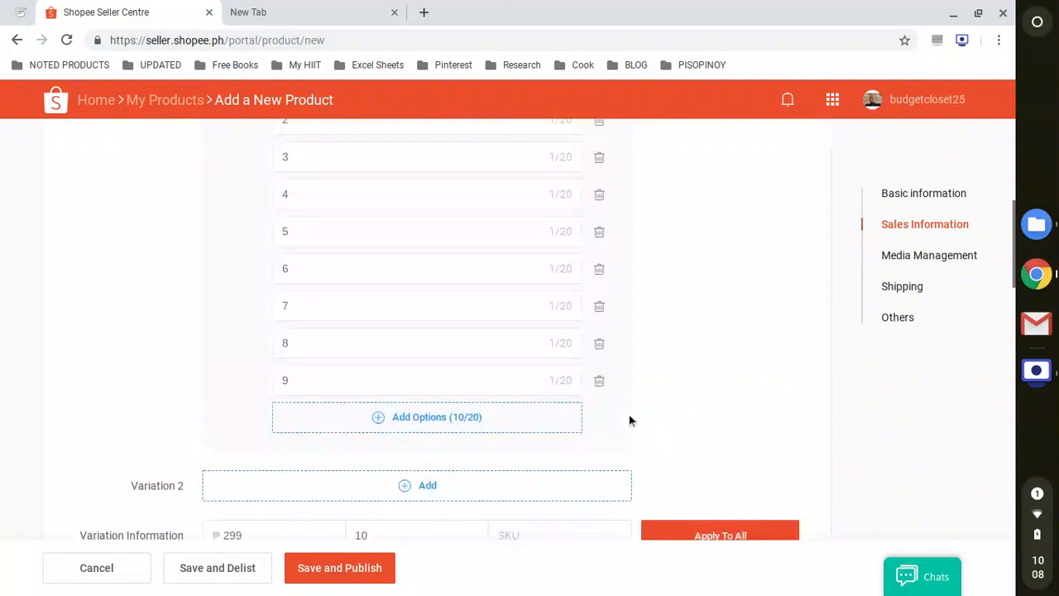
scroll(628, 420, up, 3)
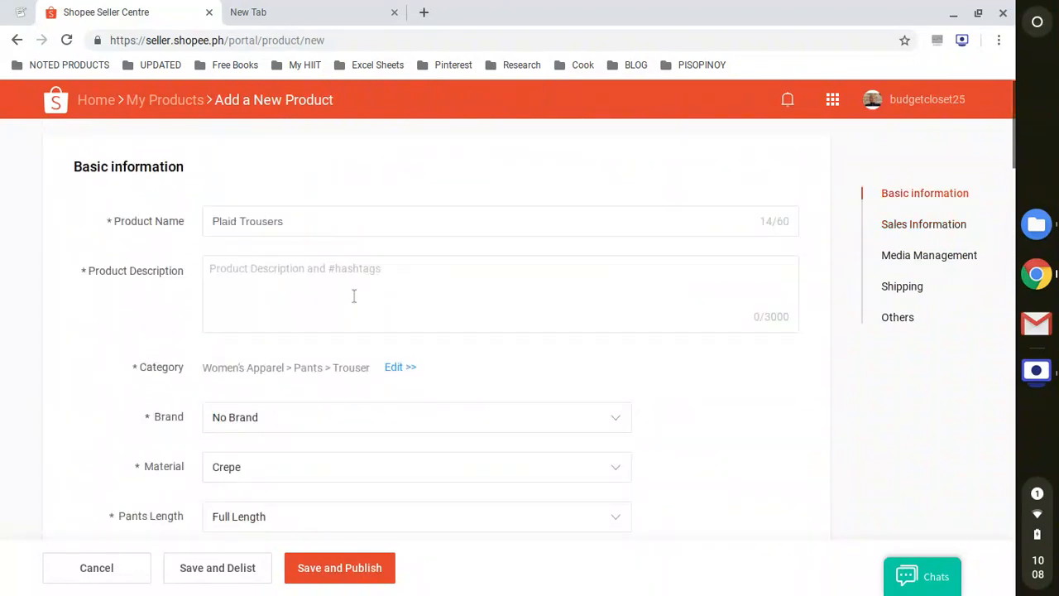
click(329, 275)
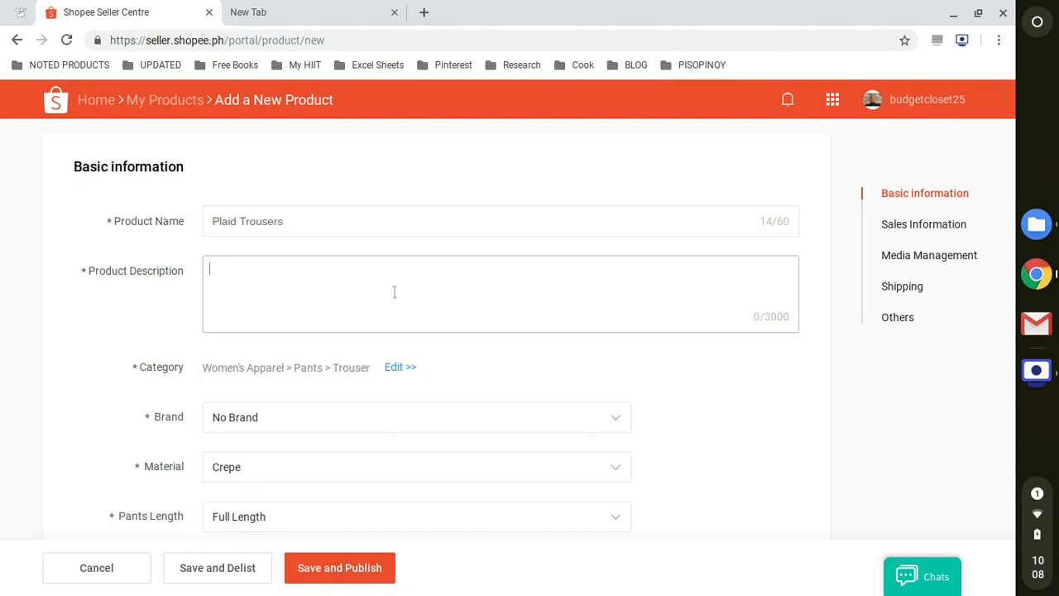
click(21, 11)
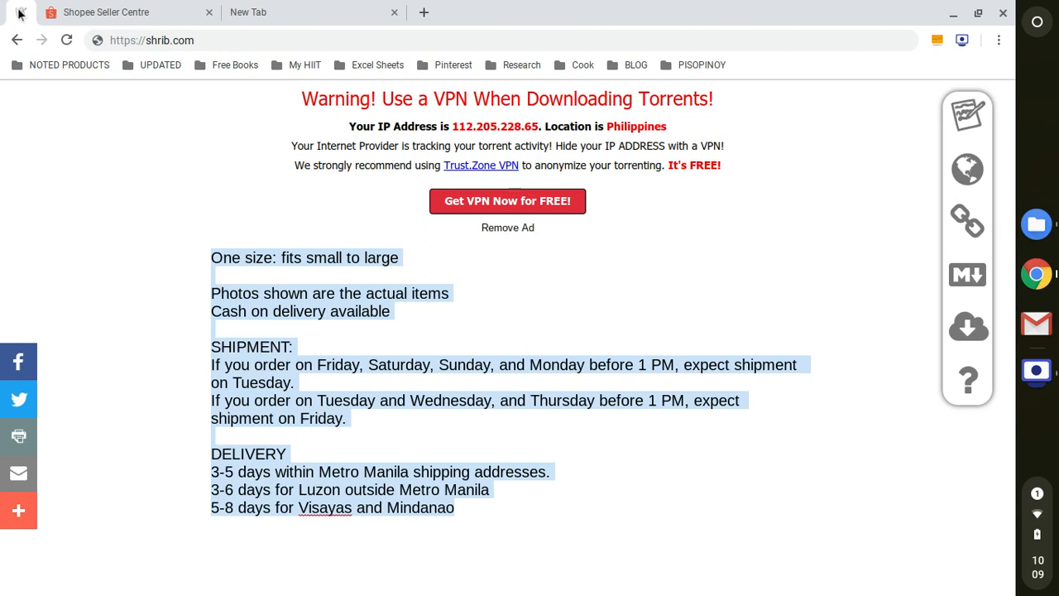
right_click(280, 400)
click(317, 177)
click(105, 12)
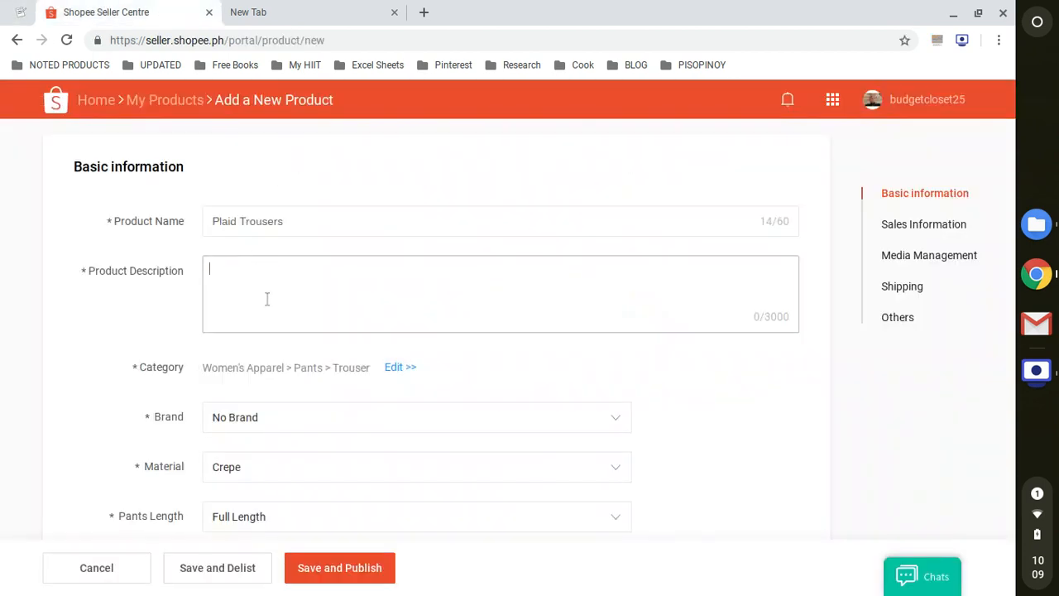
right_click(266, 298)
click(337, 432)
Extend the description's first line, "One size: fits small to large", with "or 25 to 30 inch waist".
scroll(379, 304, up, 5)
drag(211, 275, 354, 268)
click(353, 269)
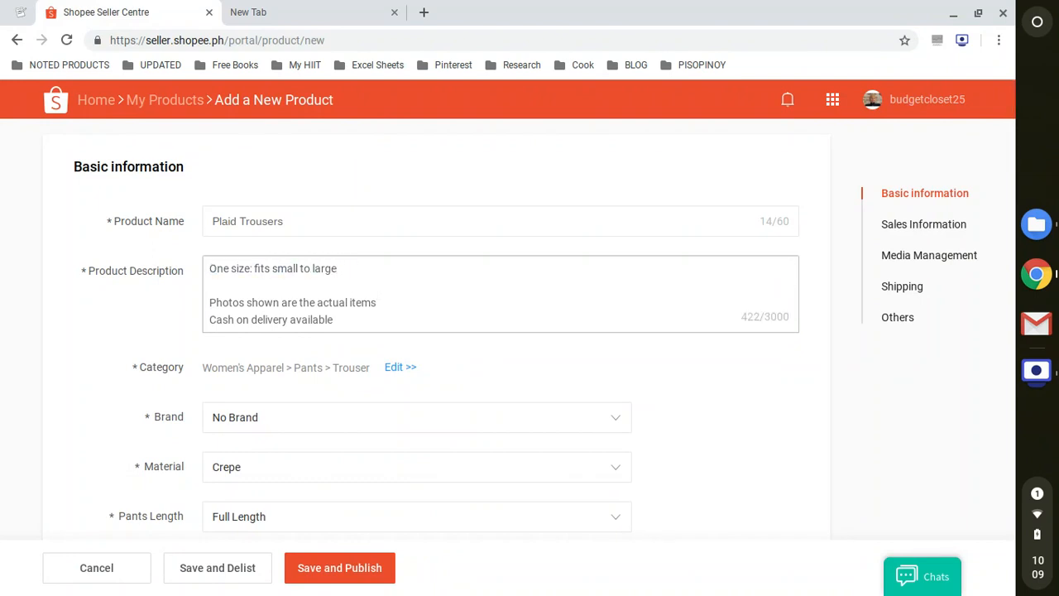
scroll(375, 369, down, 20)
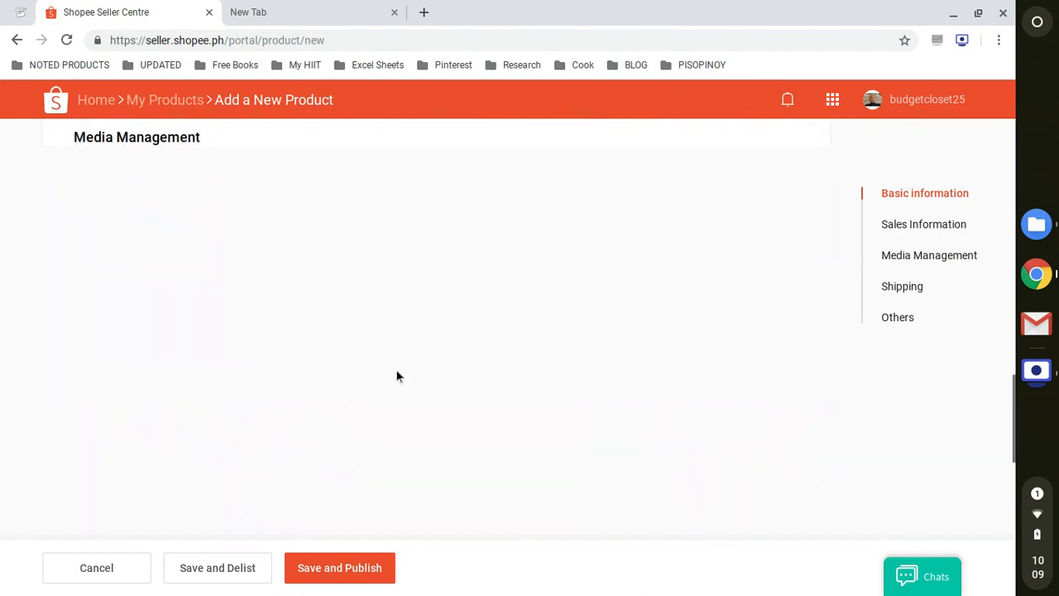
scroll(409, 368, down, 1)
scroll(405, 362, up, 2)
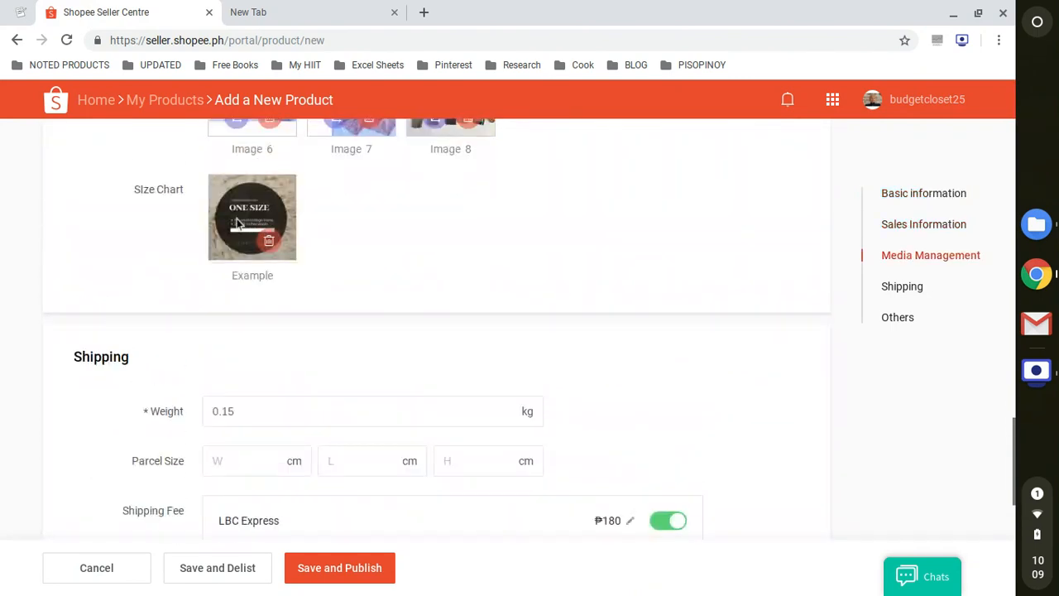
scroll(394, 343, up, 20)
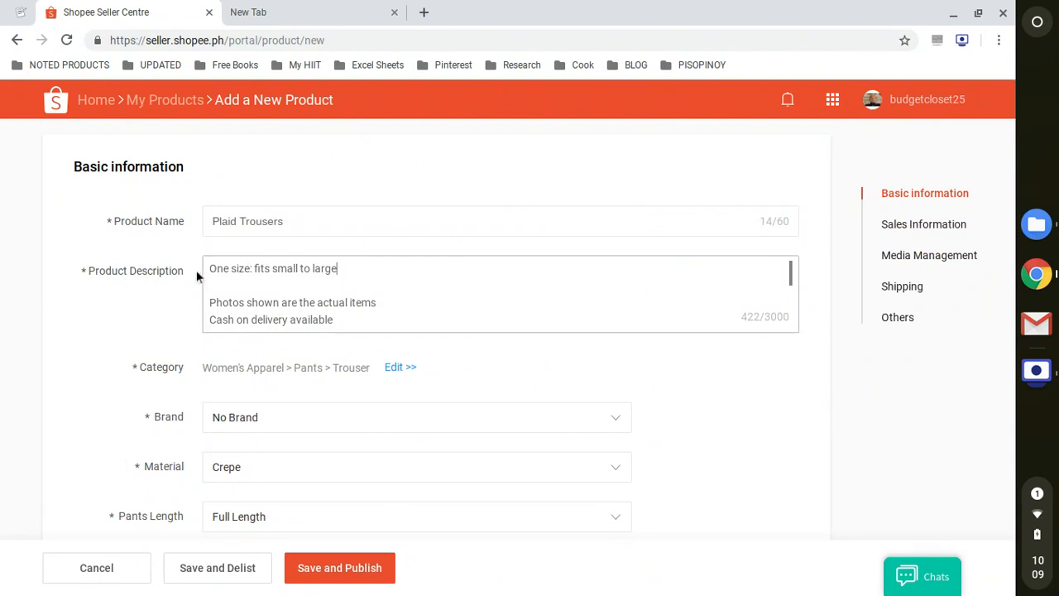
drag(210, 272, 372, 267)
click(379, 266)
text(or 25 to 30 inch wais)
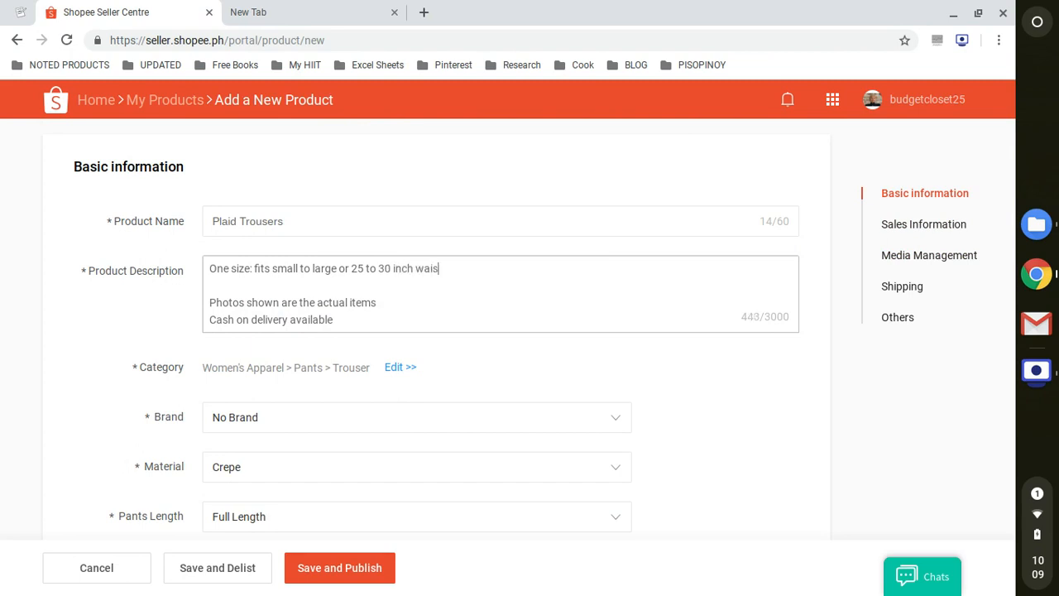
text(t)
Delete the line "Cash on delivery available" from the product description.
scroll(376, 284, down, 1)
mouse_move(216, 291)
mouse_down()
mouse_move(397, 290)
mouse_move(203, 306)
mouse_up()
click(398, 290)
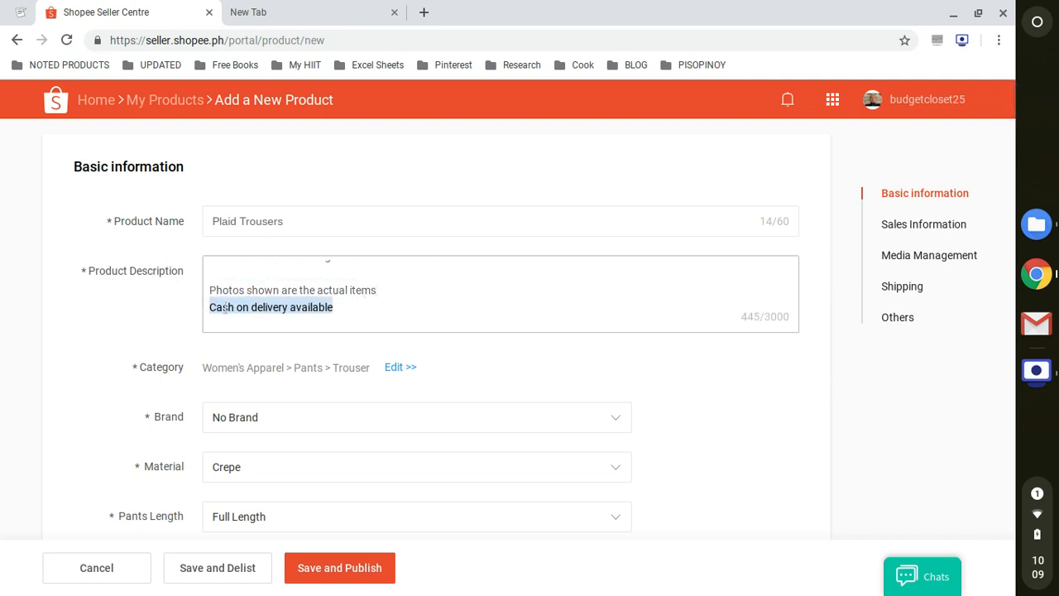
triple_click(359, 309)
triple_click(332, 307)
key(BackSpace)
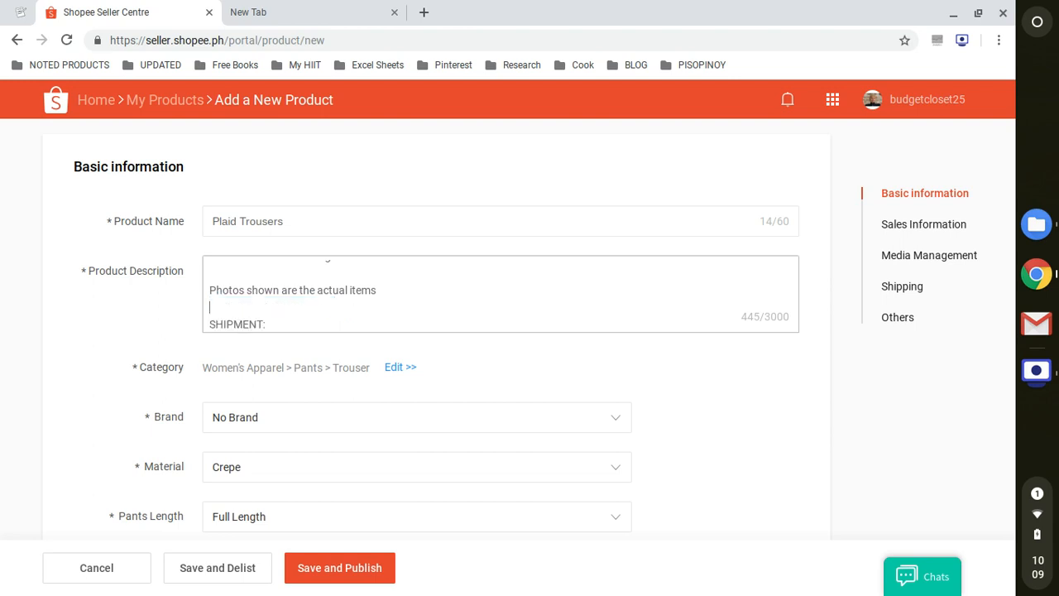
Read the shipping-day lines for each order day in the SHIPMENT section of the product description.
scroll(279, 289, down, 2)
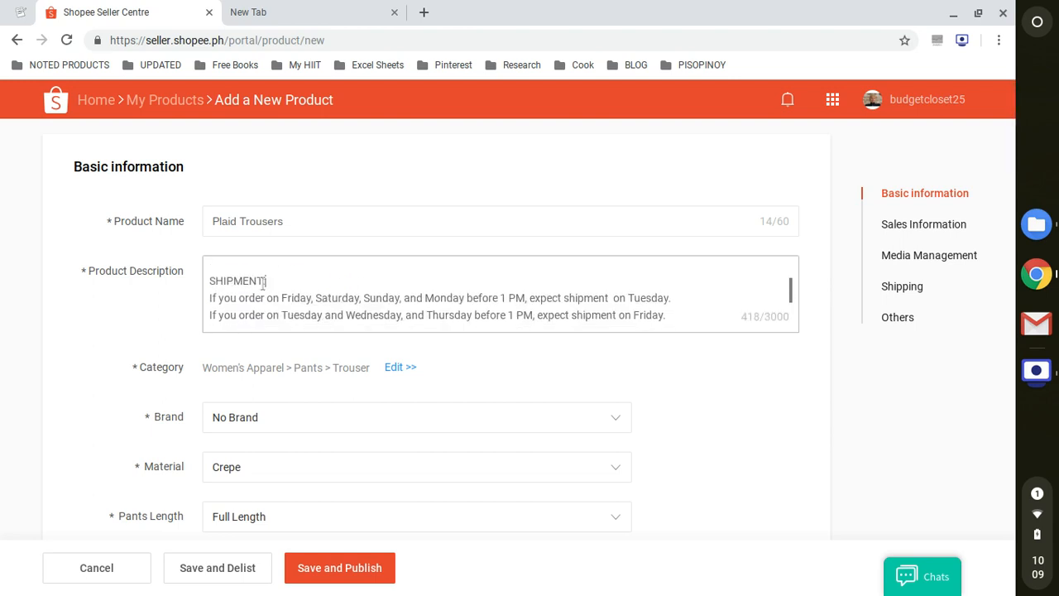
drag(211, 297, 345, 300)
click(685, 314)
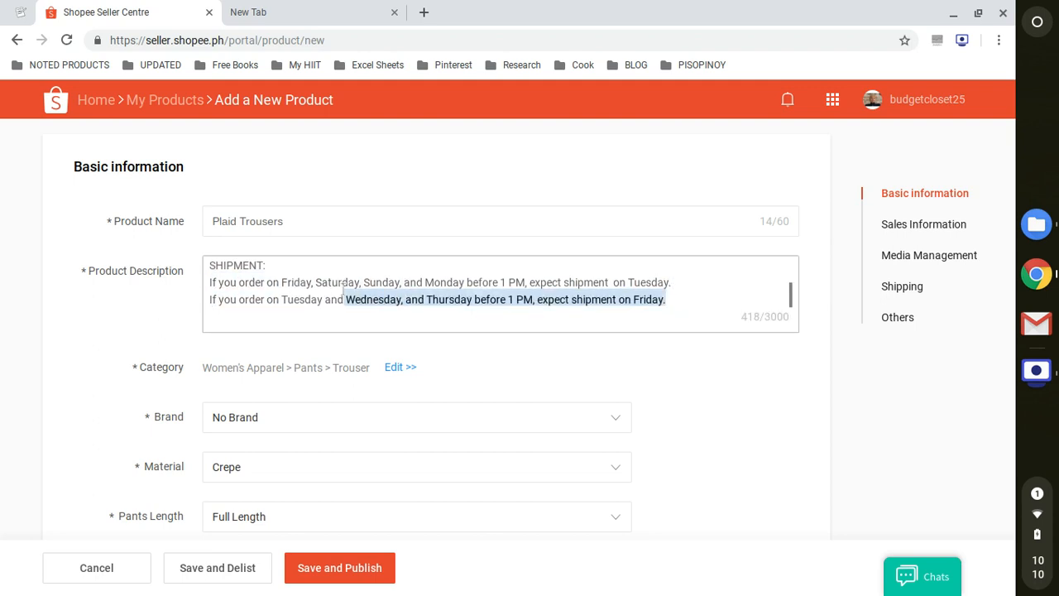
click(679, 300)
scroll(678, 303, up, 2)
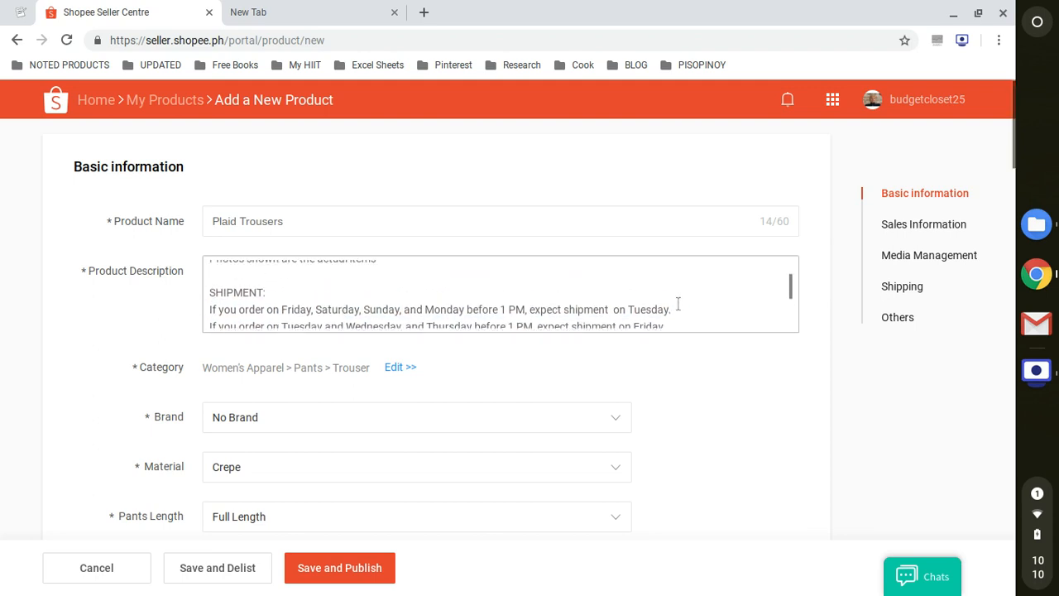
scroll(677, 303, down, 2)
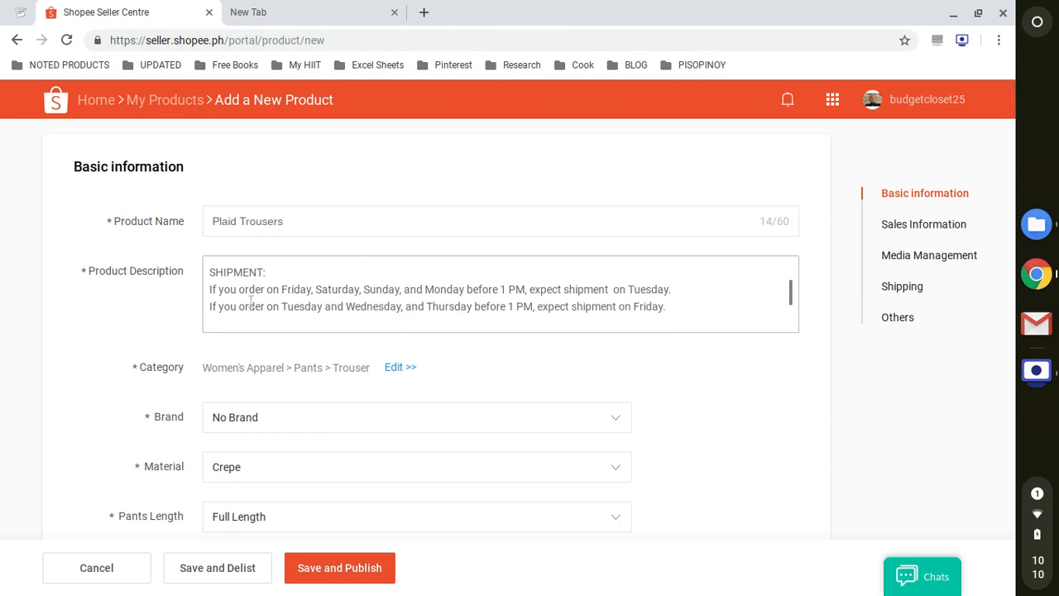
drag(291, 289, 584, 289)
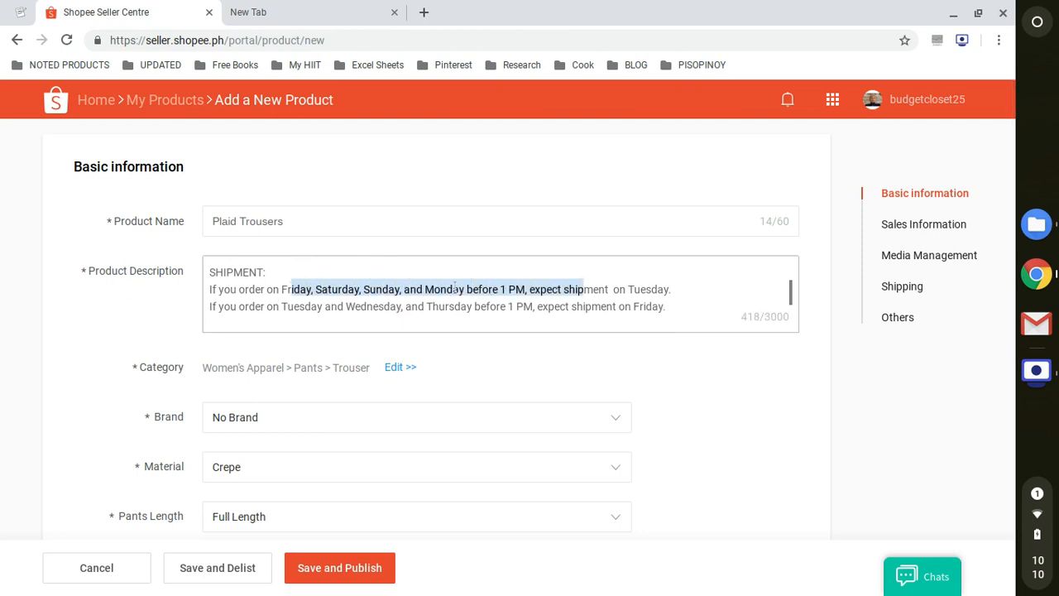
click(645, 290)
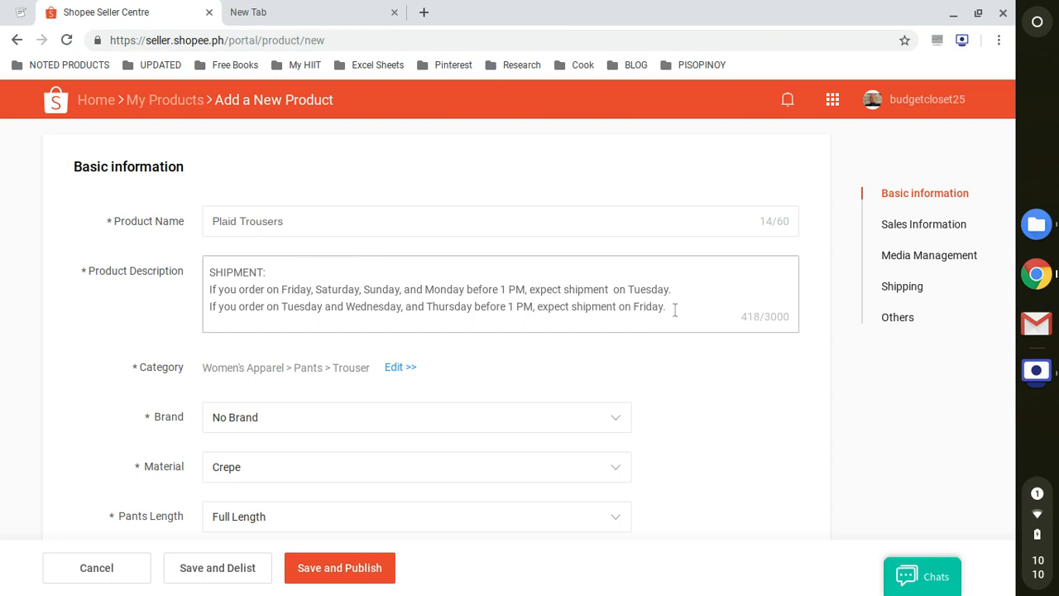
Delete the SHIPMENT heading and its two shipping-day lines from the product description.
scroll(674, 309, down, 1)
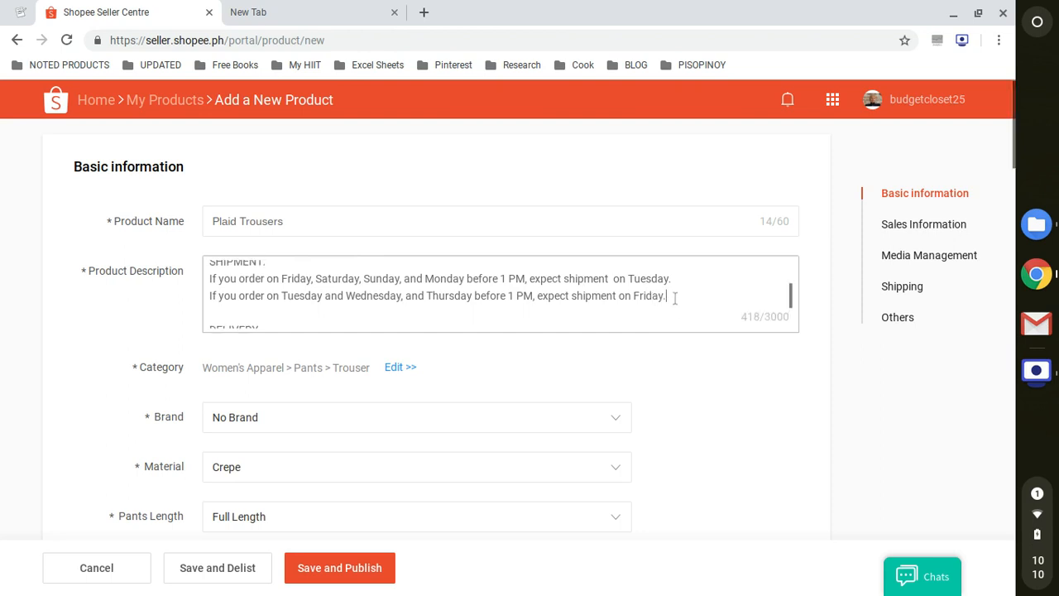
scroll(675, 308, up, 1)
drag(681, 304, 206, 275)
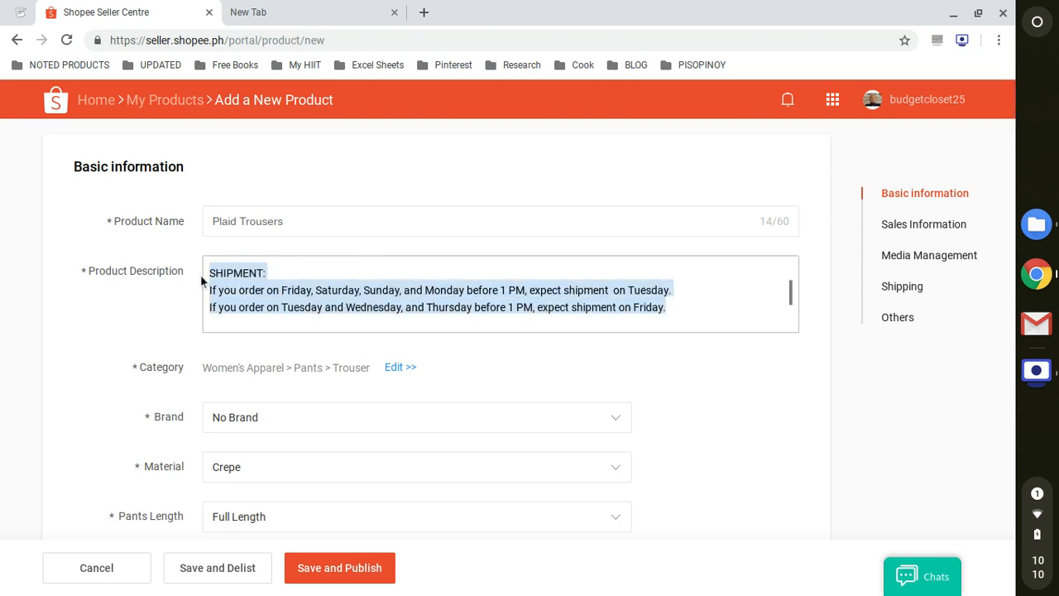
key(BackSpace)
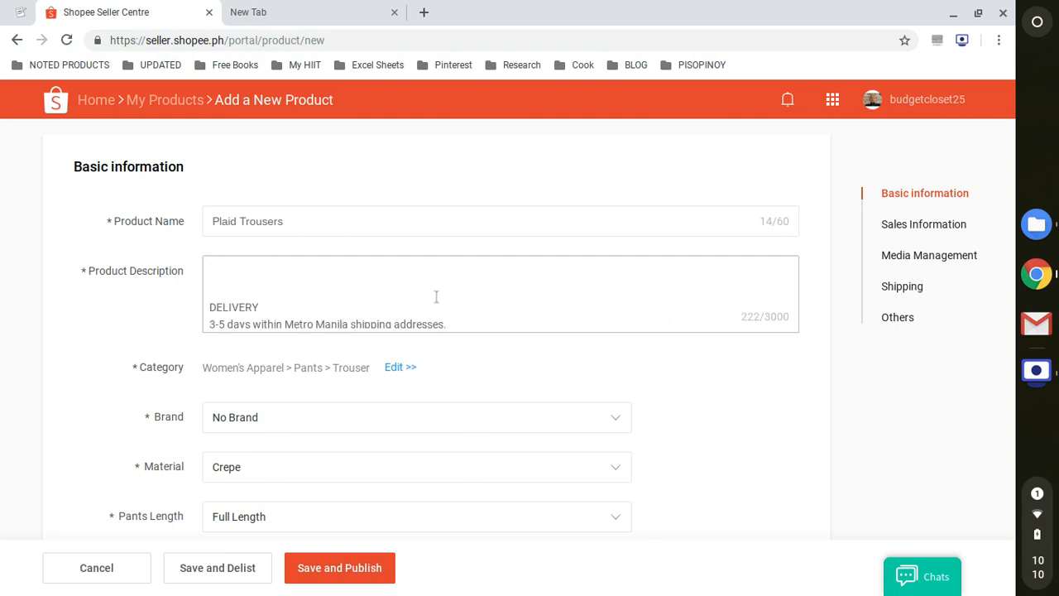
scroll(356, 288, down, 1)
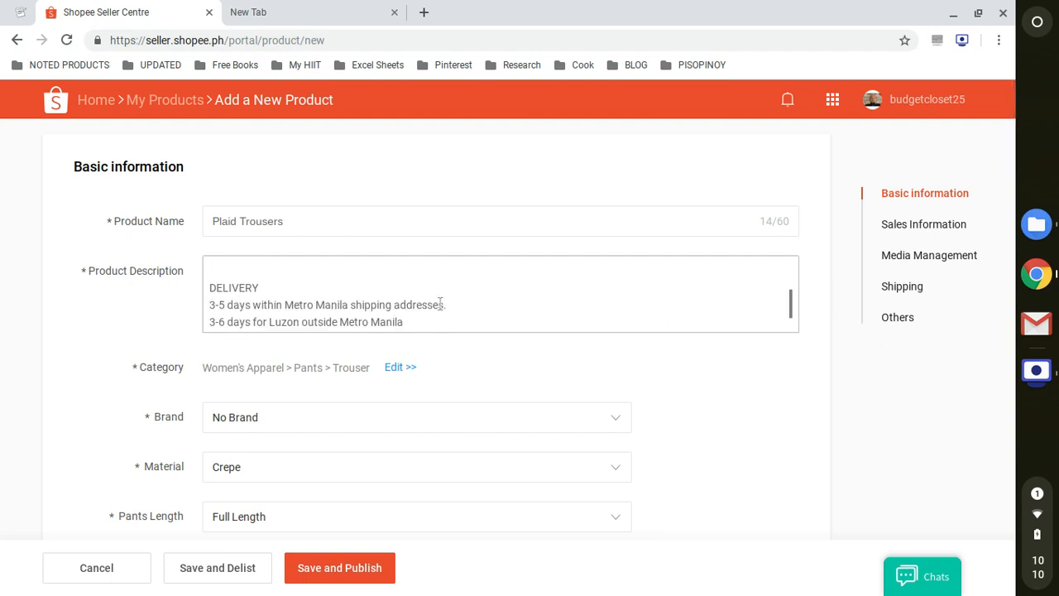
scroll(439, 304, down, 1)
After a blank line below the delivery times, add the hashtags #trousers #pants #pantsforwomen to the product description.
click(327, 291)
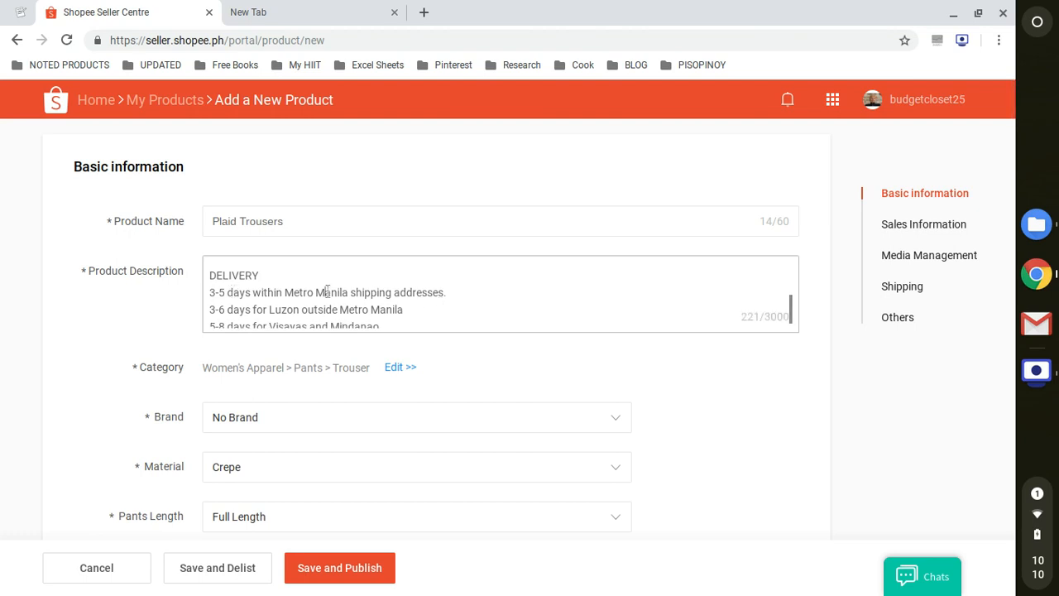
scroll(330, 296, down, 1)
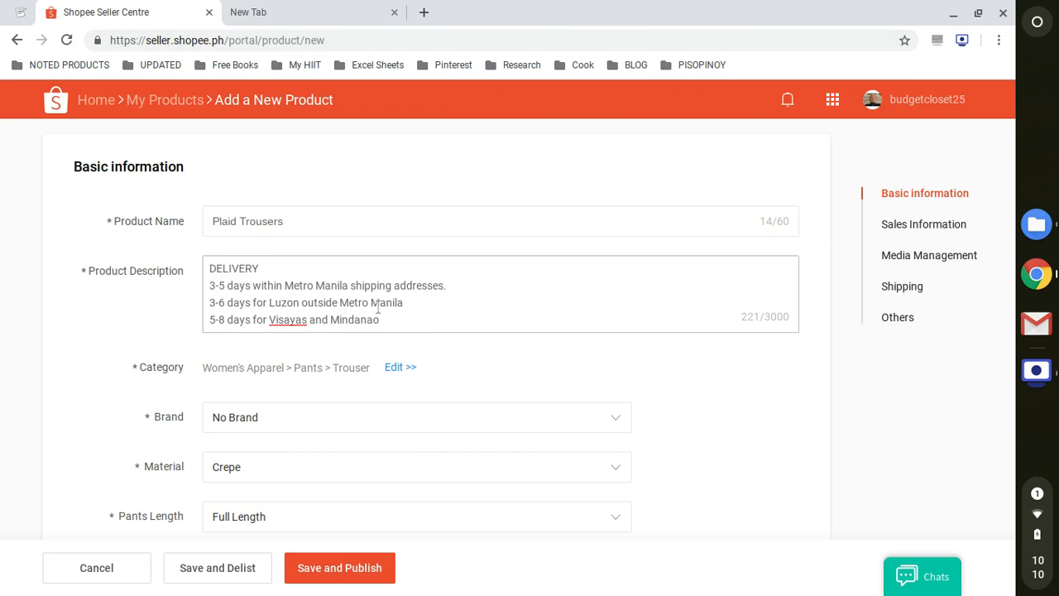
scroll(419, 306, down, 1)
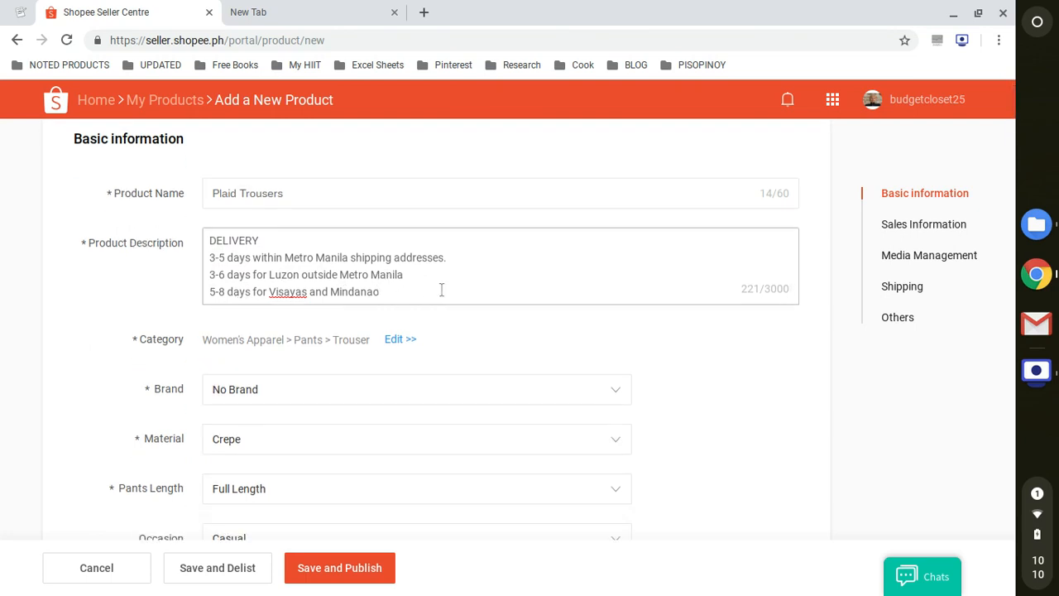
scroll(436, 289, down, 1)
key(Return)
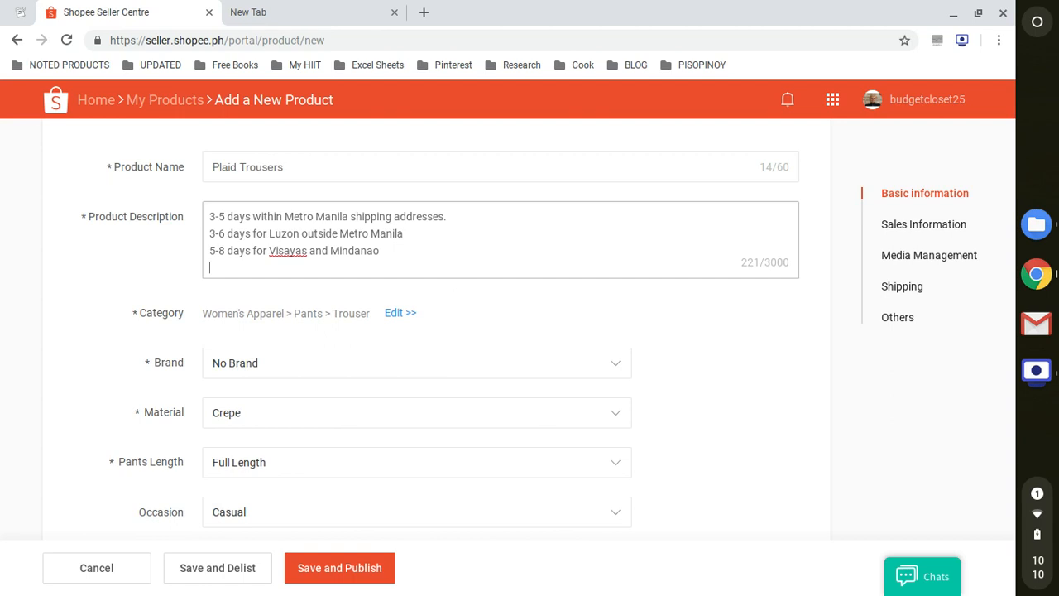
key(Return)
text(#)
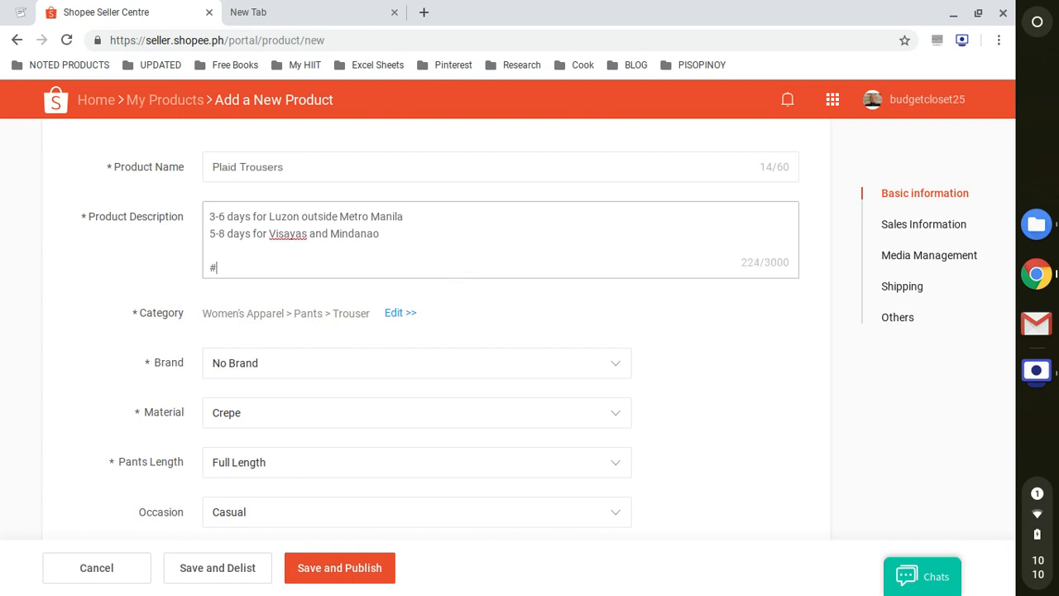
text(trouser)
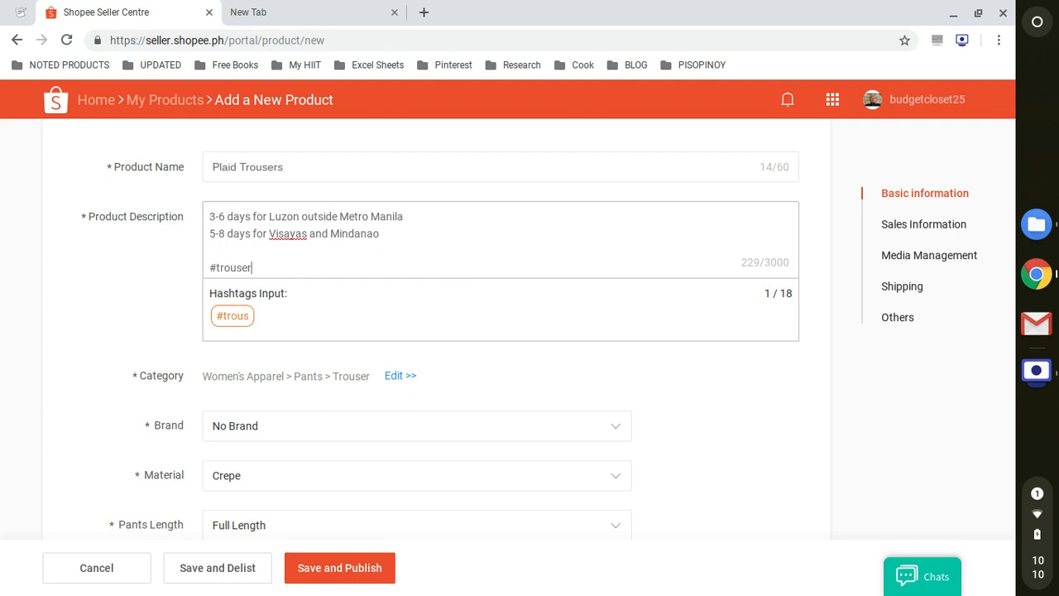
text(s #pants #pants)
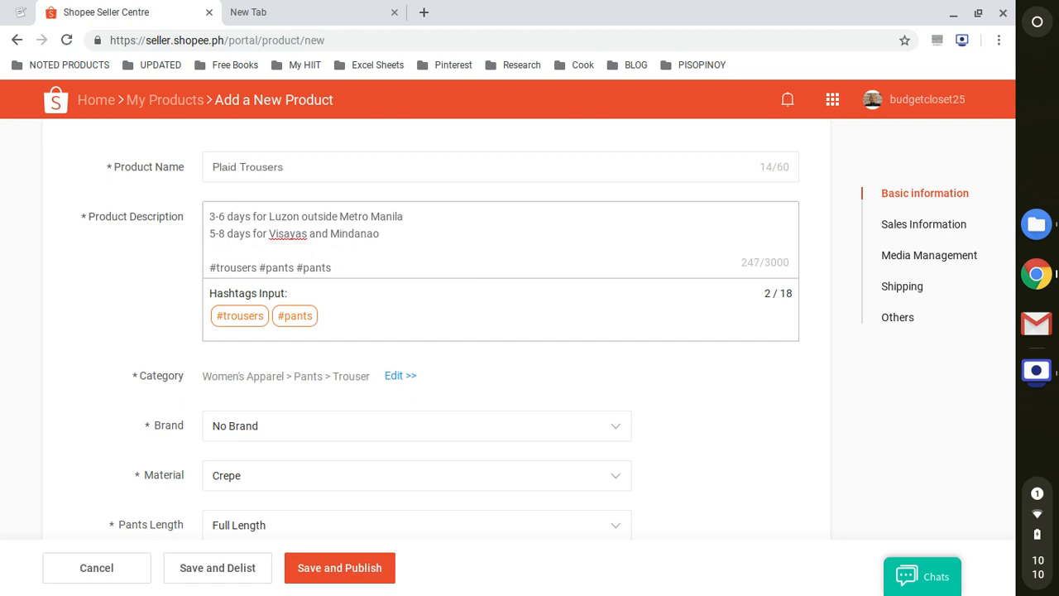
text(forwomen )
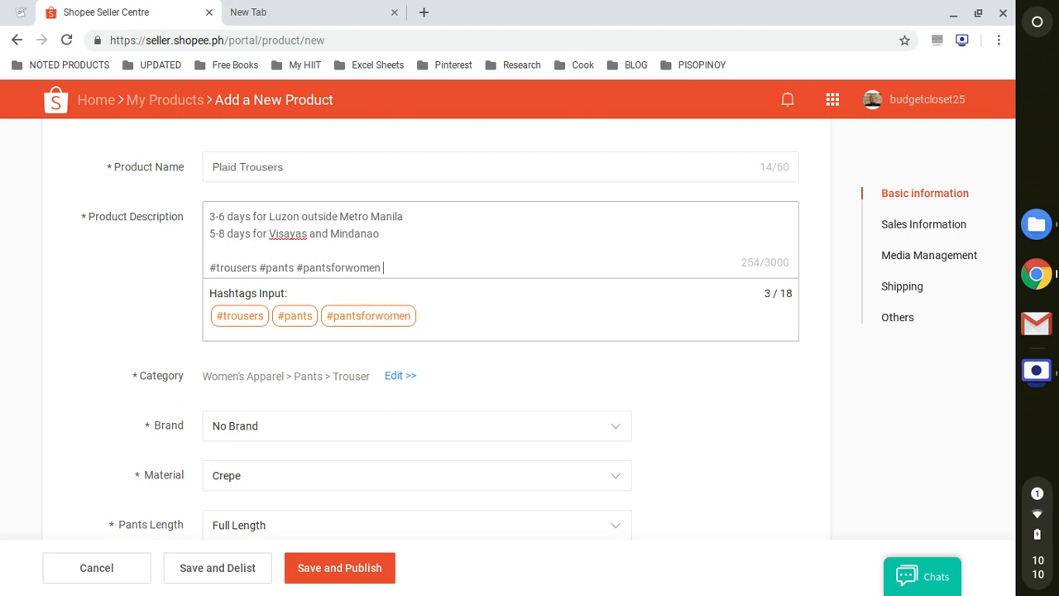
Append the hashtags #plaid and #plaidtrousers to the end of the product description.
text(#plaid )
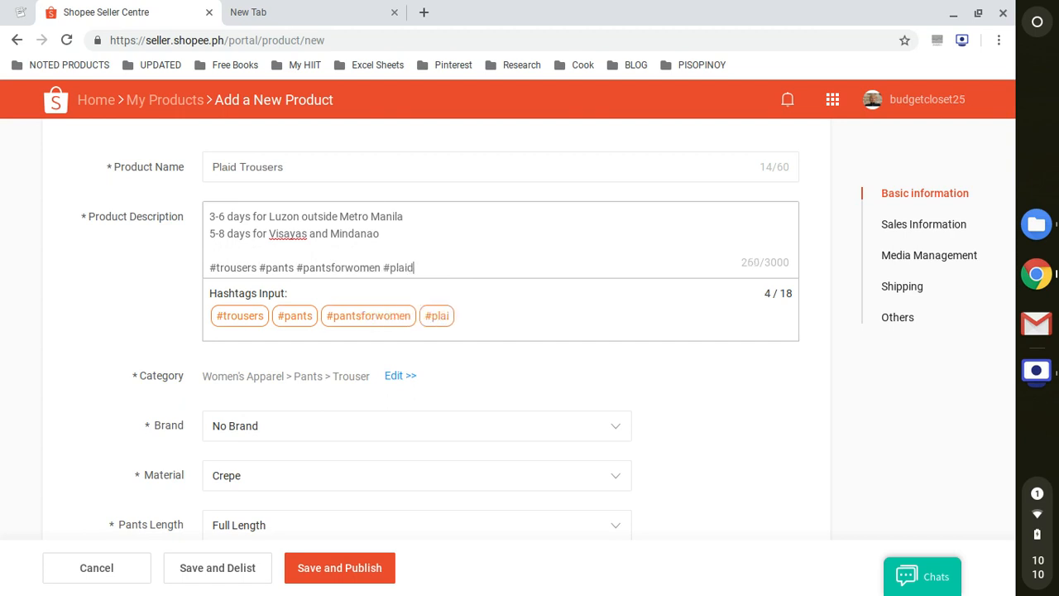
text(#pla)
text(id)
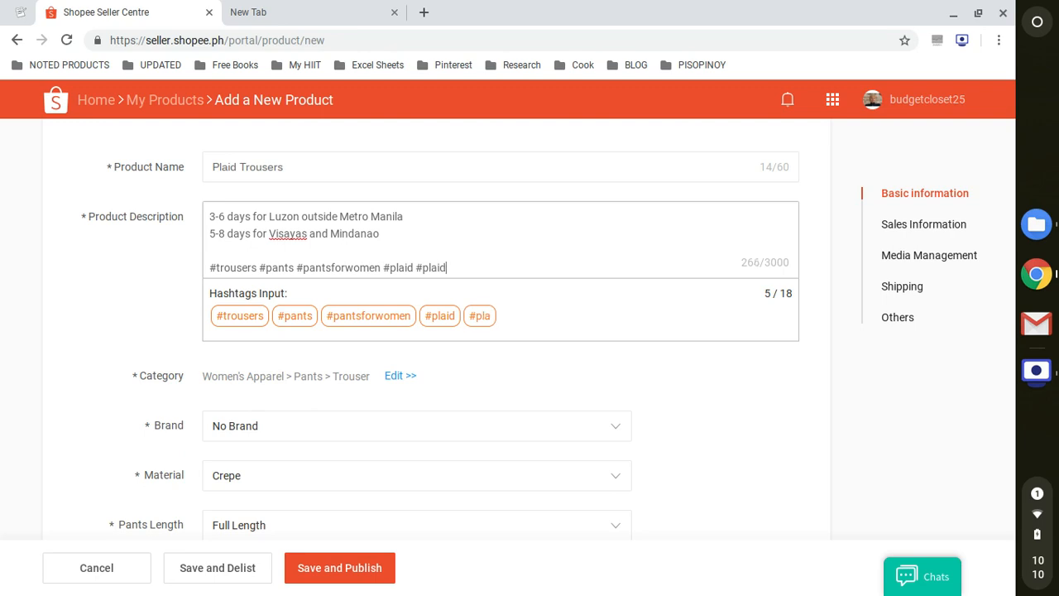
text(trousers)
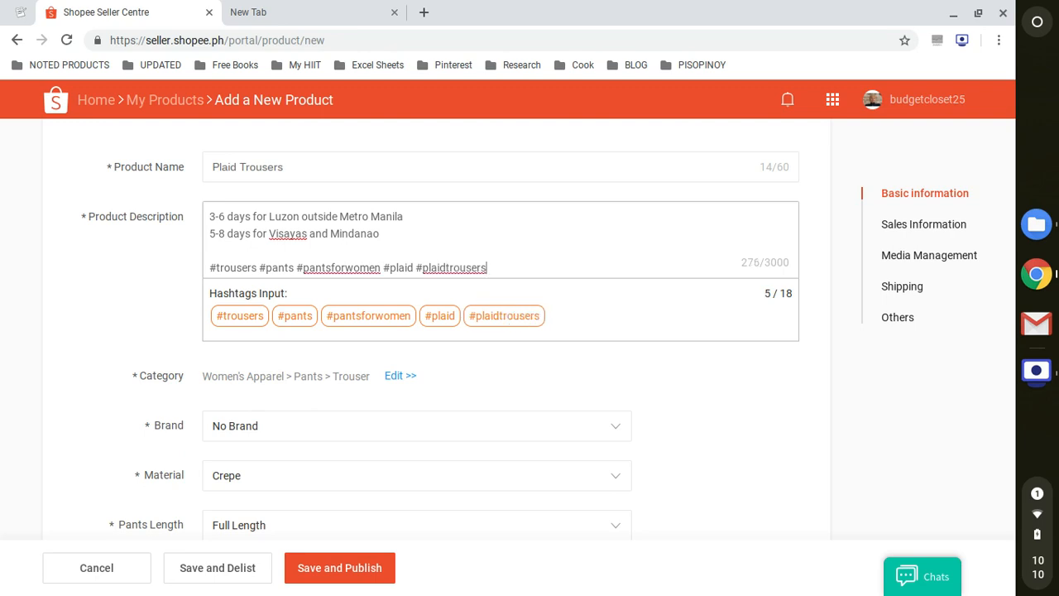
drag(761, 294, 796, 293)
click(777, 321)
click(598, 266)
Review the completed form, including variations, wholesale tier and images, and publish the Plaid Trousers listing.
scroll(720, 399, down, 15)
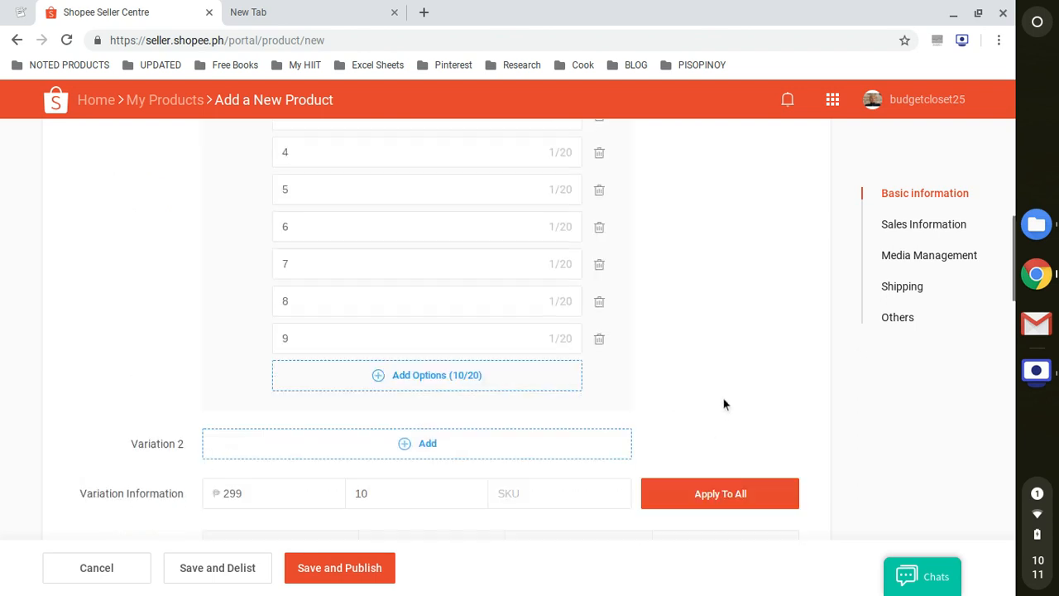
scroll(722, 398, down, 5)
scroll(712, 397, up, 15)
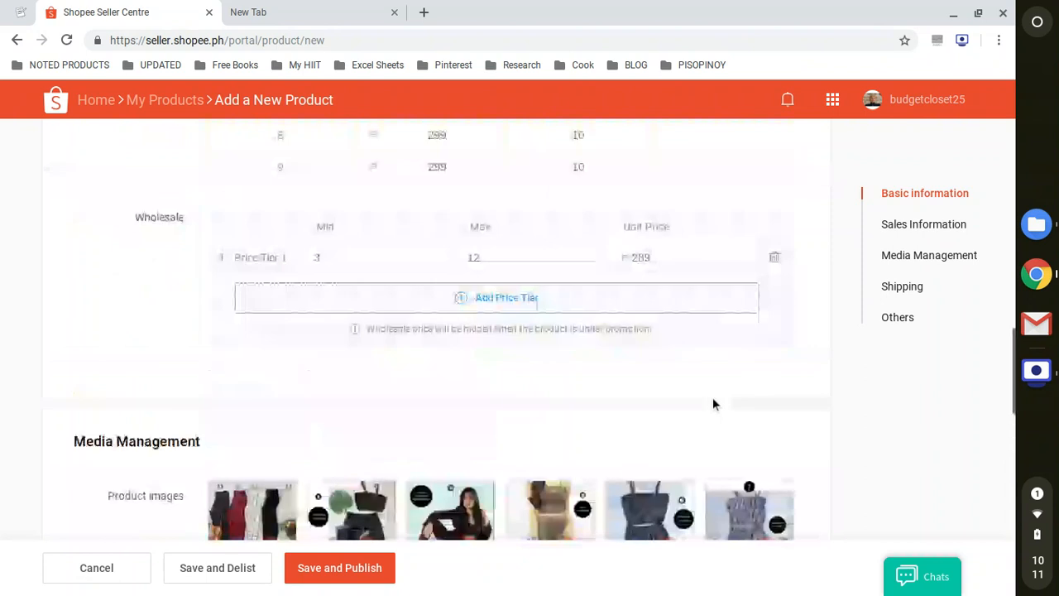
scroll(714, 402, up, 4)
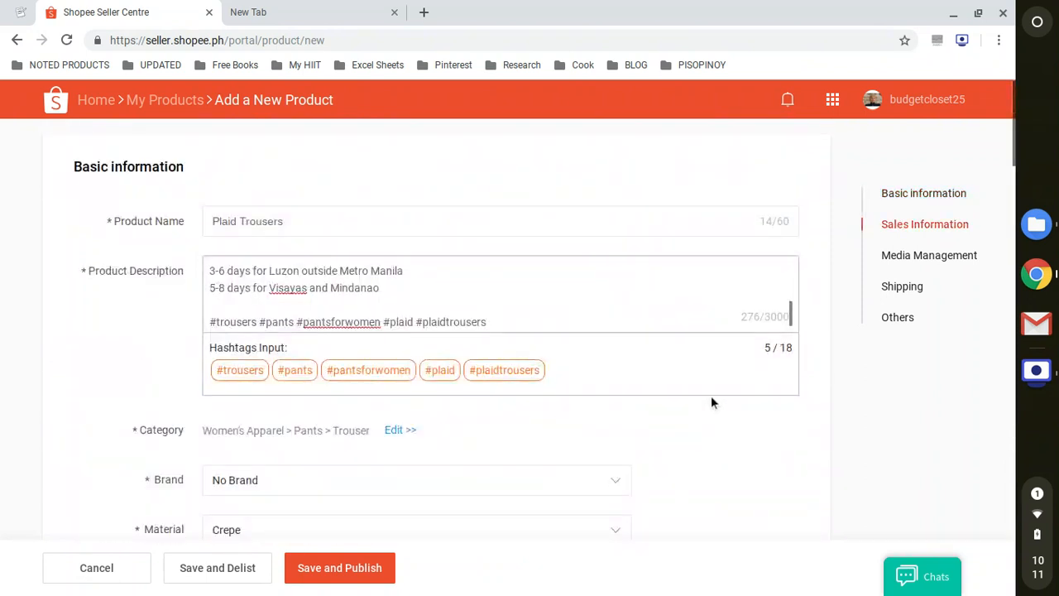
scroll(711, 403, down, 6)
scroll(710, 402, down, 7)
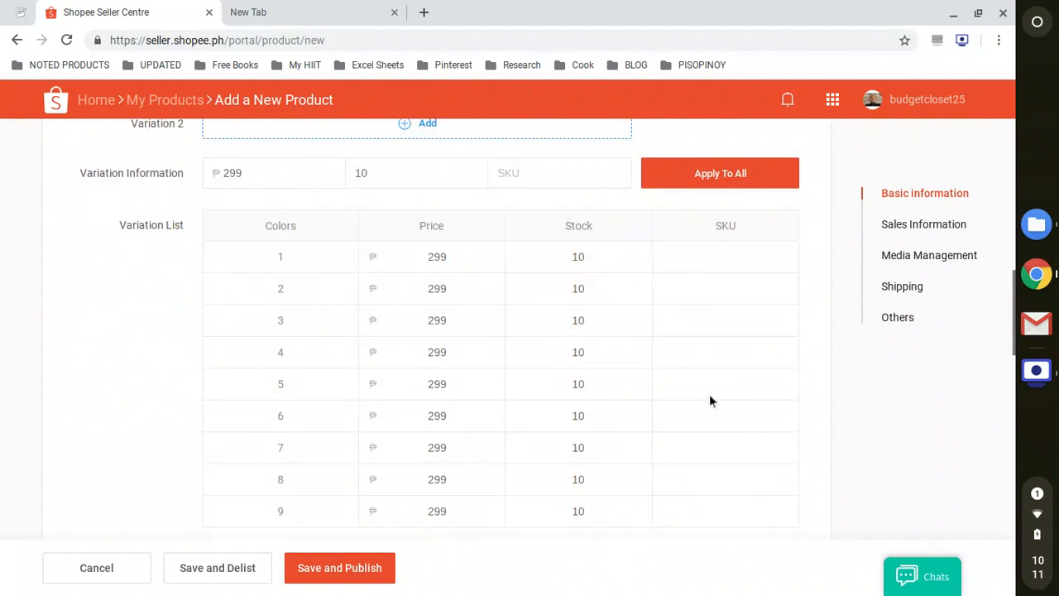
scroll(709, 400, down, 10)
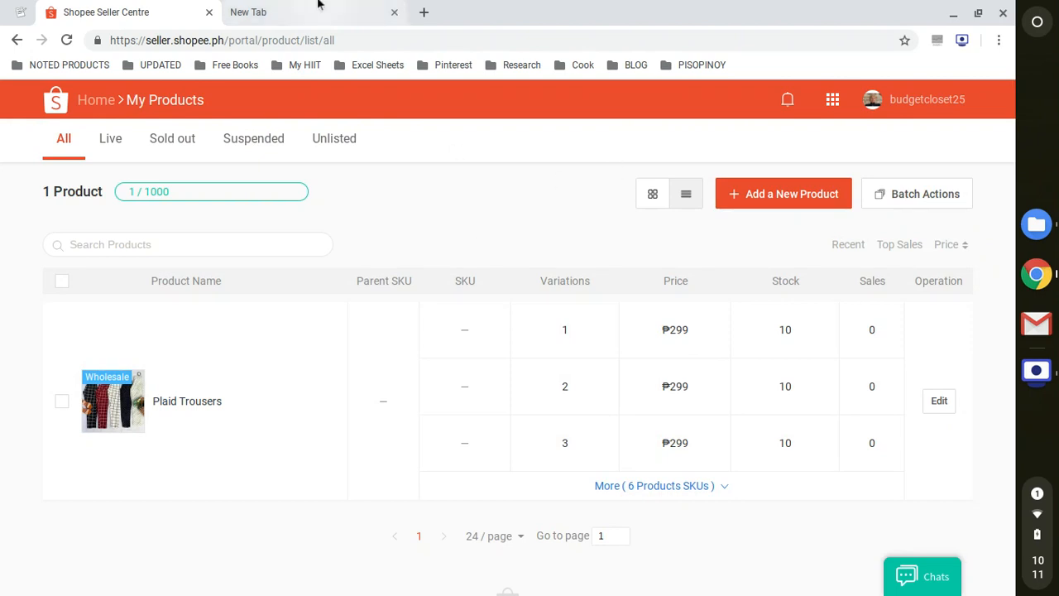
Open the shop's public page at shopee.ph/budgetcloset25 in the empty browser tab.
click(254, 10)
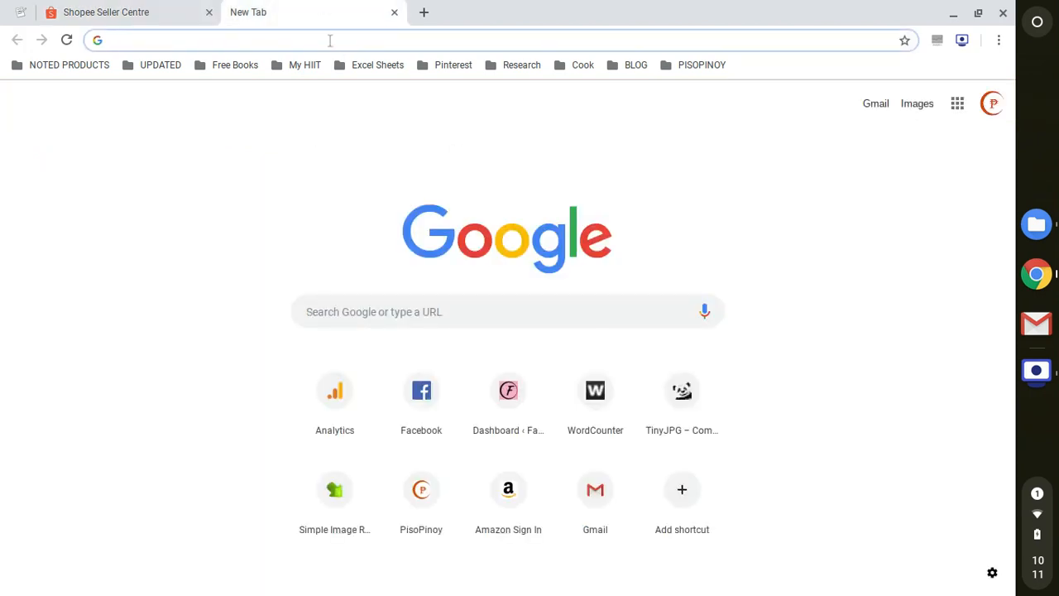
text(sho)
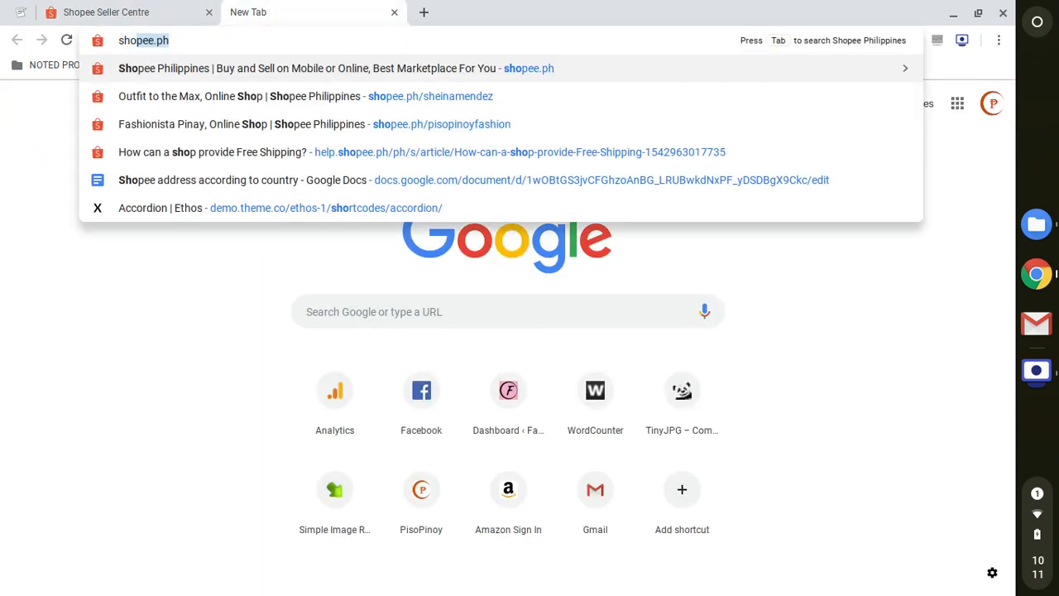
text(pee.ph/)
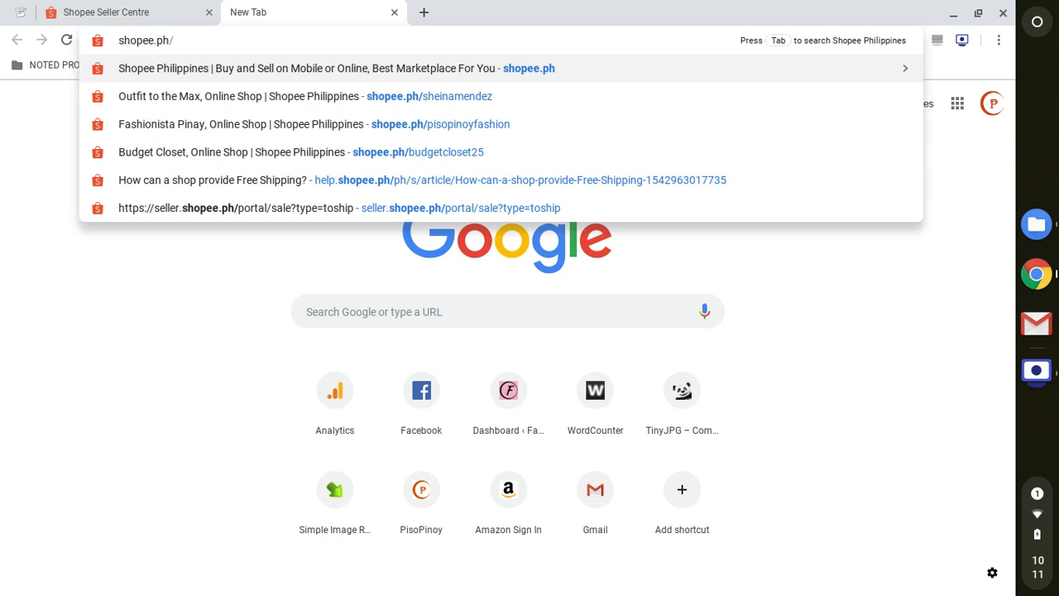
text(bud)
key(Return)
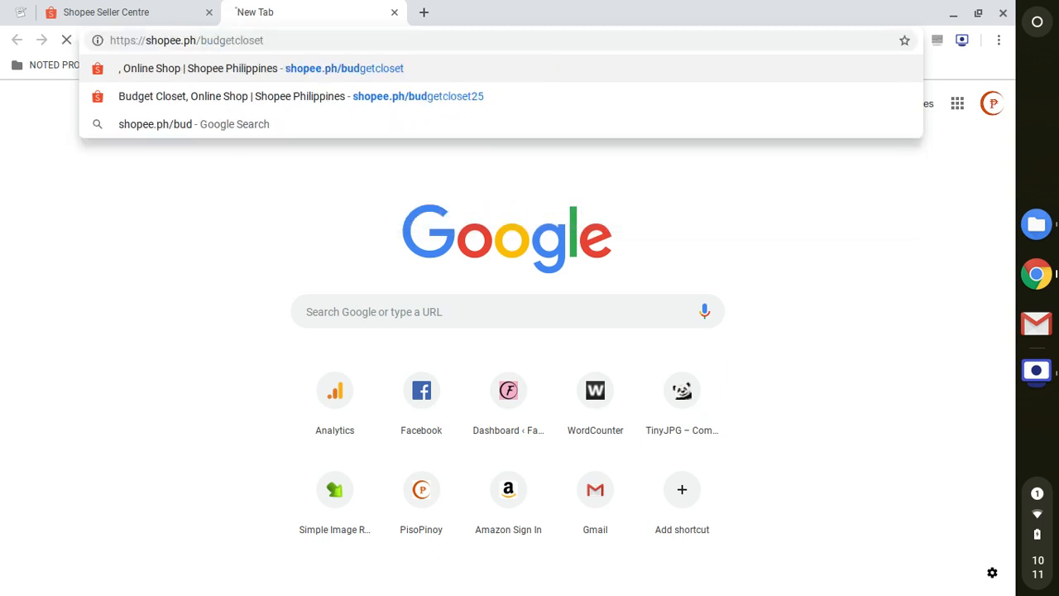
double_click(398, 41)
key(End)
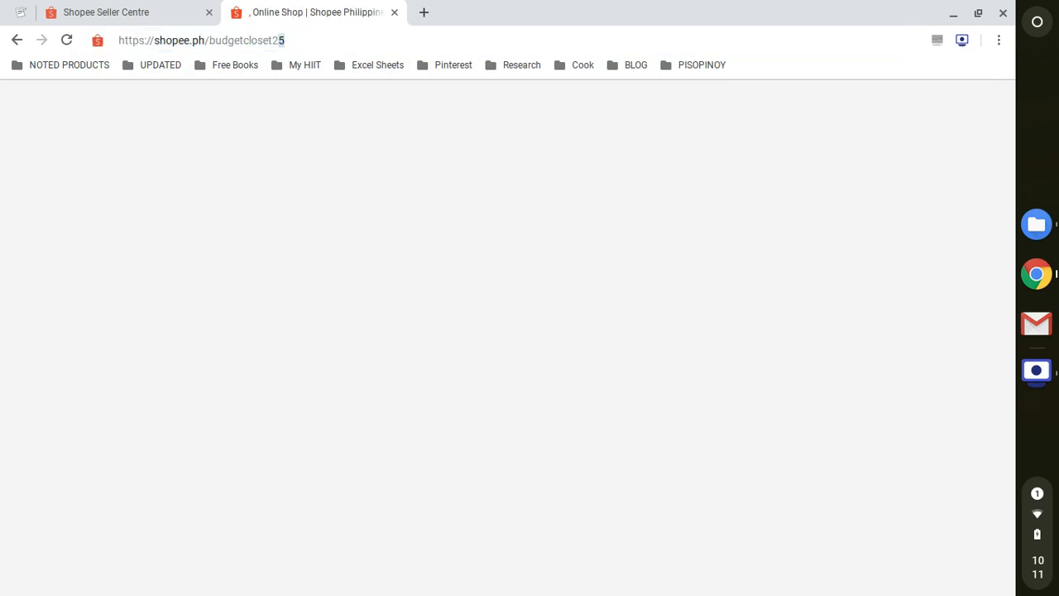
text(25)
key(Return)
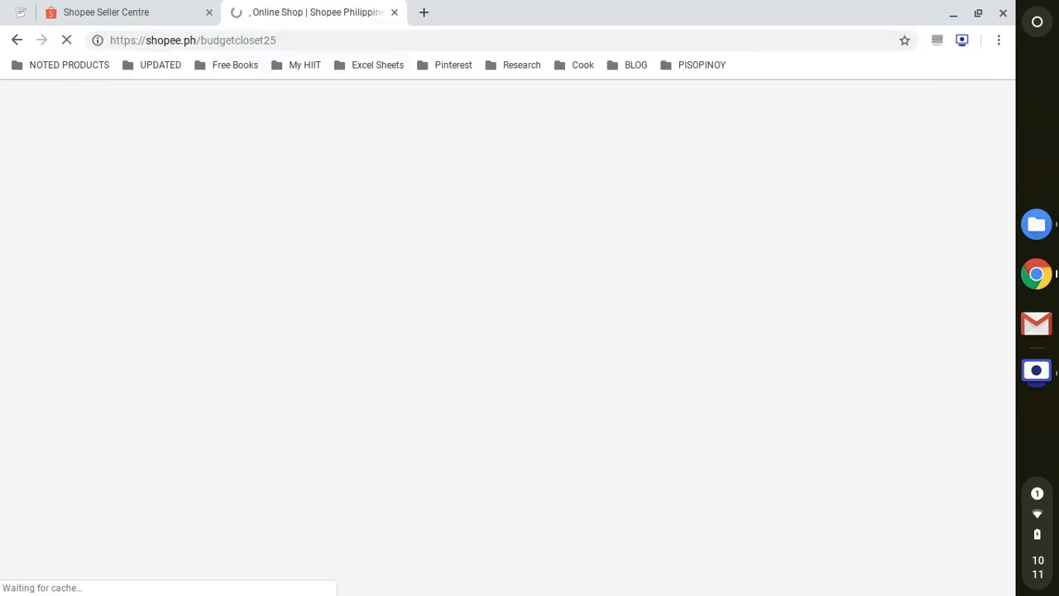
click(411, 40)
key(Return)
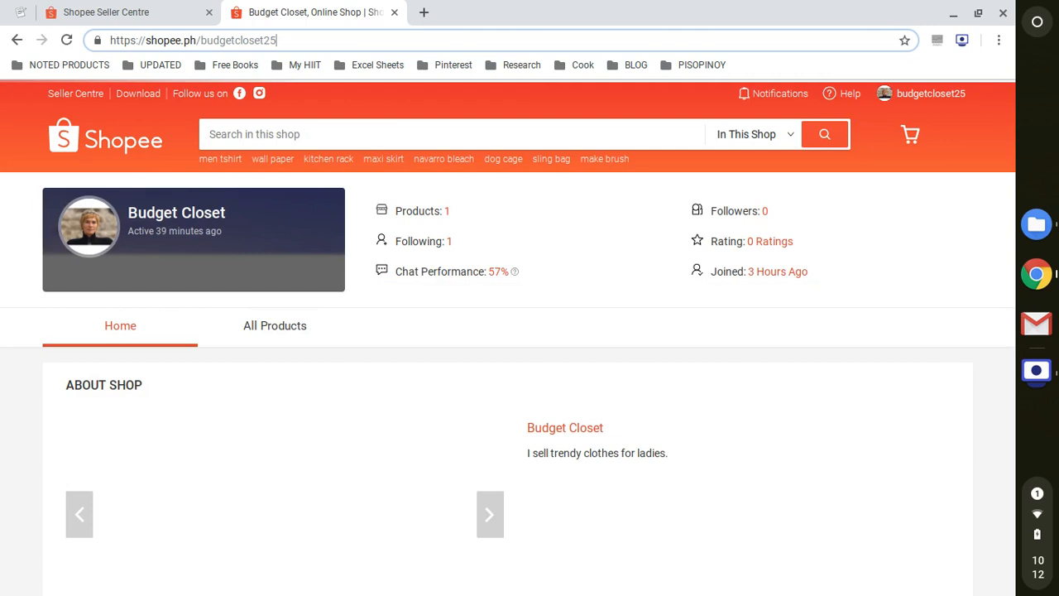
Open the Plaid Trousers product page from the shop's product list.
scroll(779, 385, down, 5)
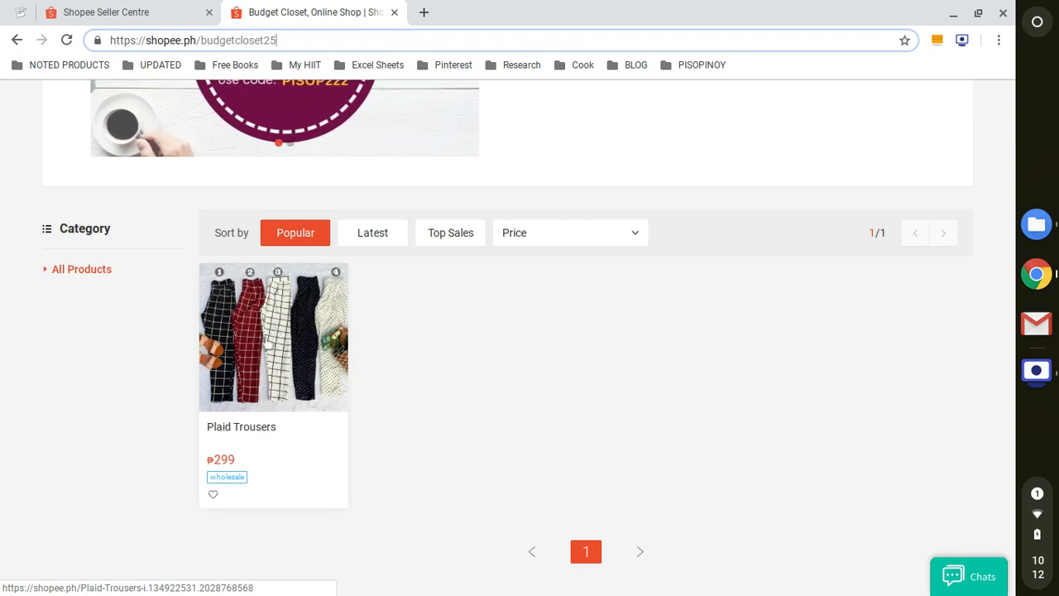
click(282, 344)
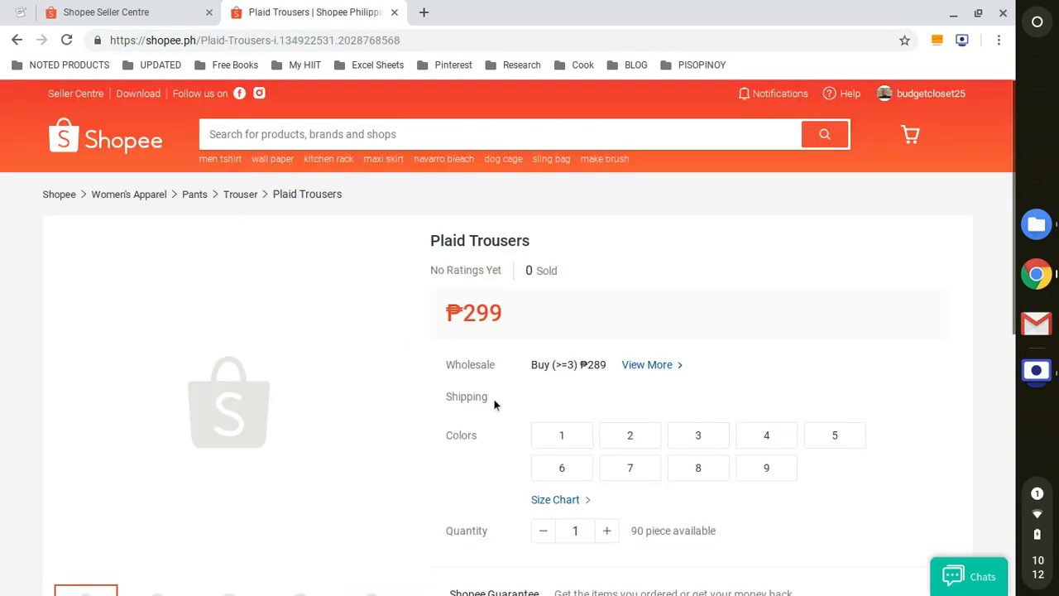
View the enlarged Plaid Trousers product photos one after another up to photo 9, and close the image viewer.
scroll(821, 303, down, 1)
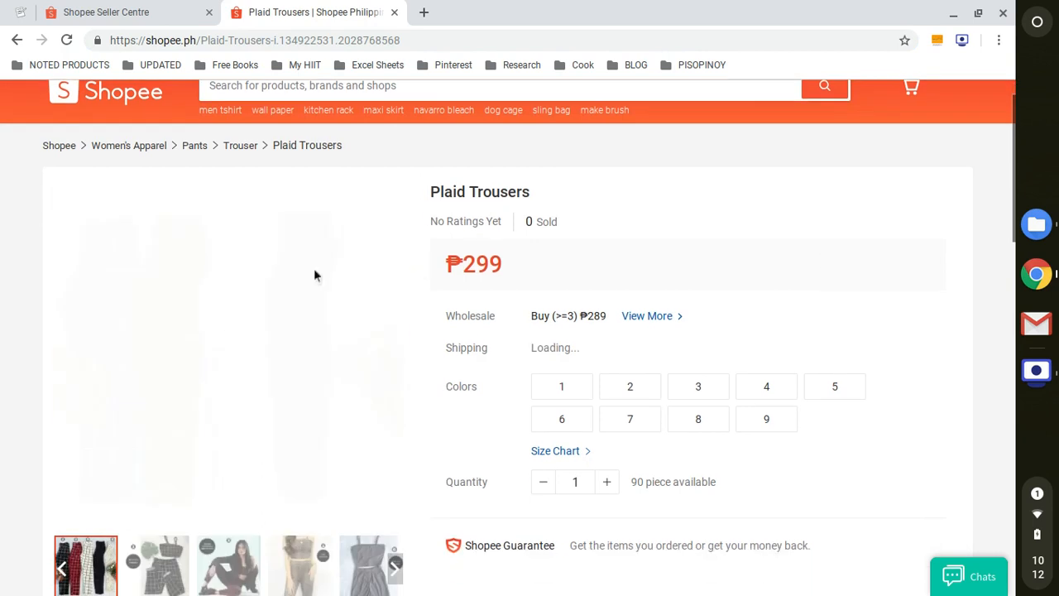
scroll(785, 298, down, 3)
scroll(805, 337, up, 2)
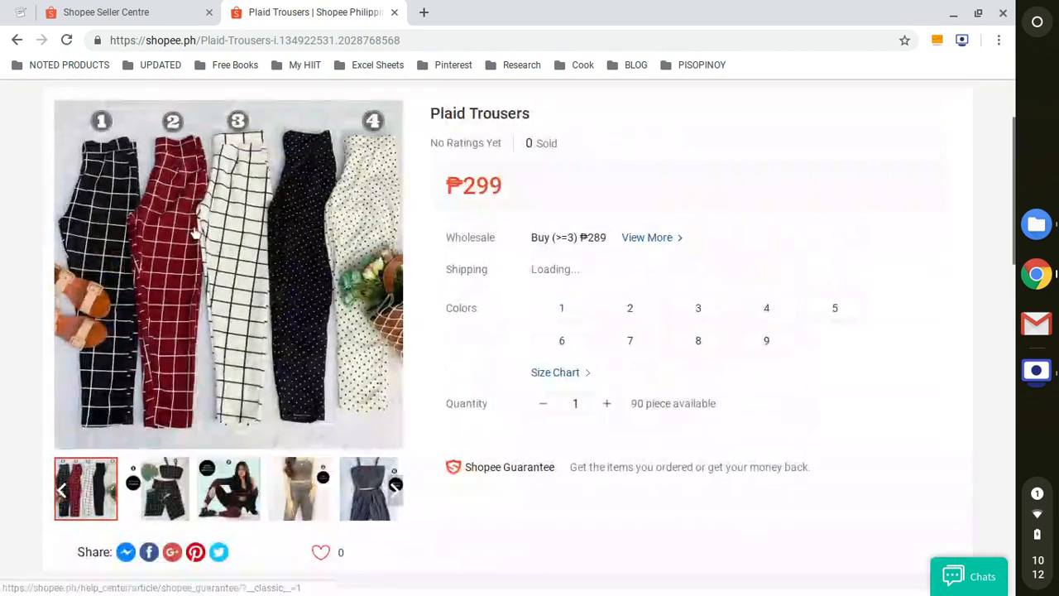
click(170, 487)
click(576, 340)
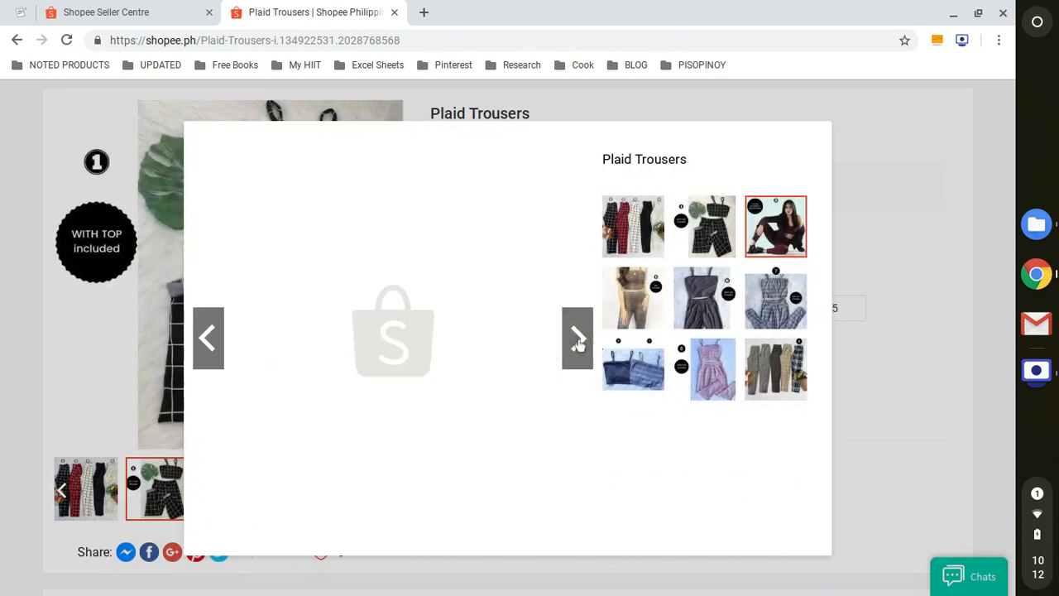
click(577, 339)
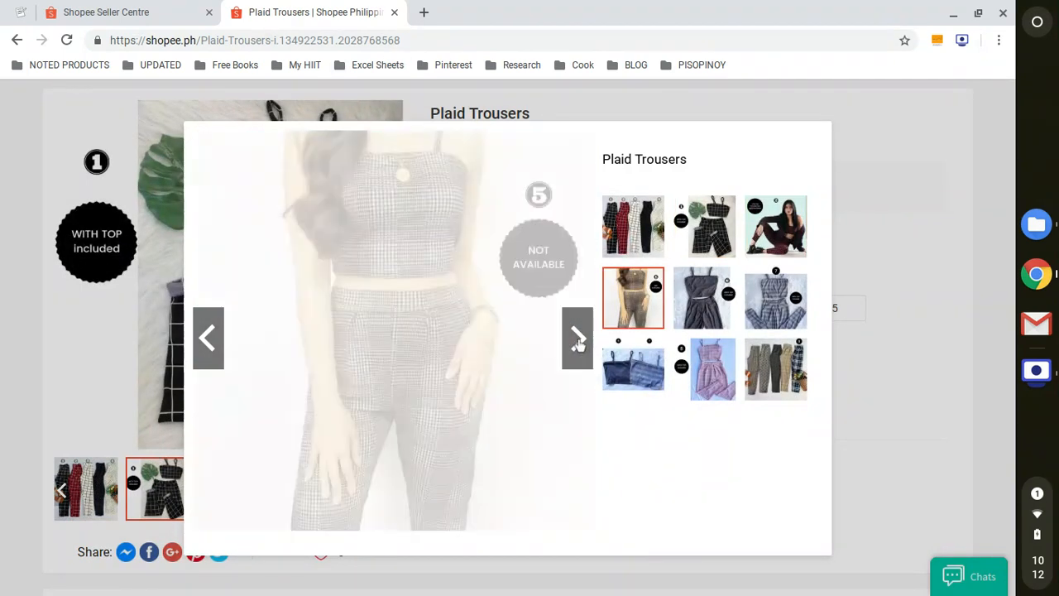
click(577, 339)
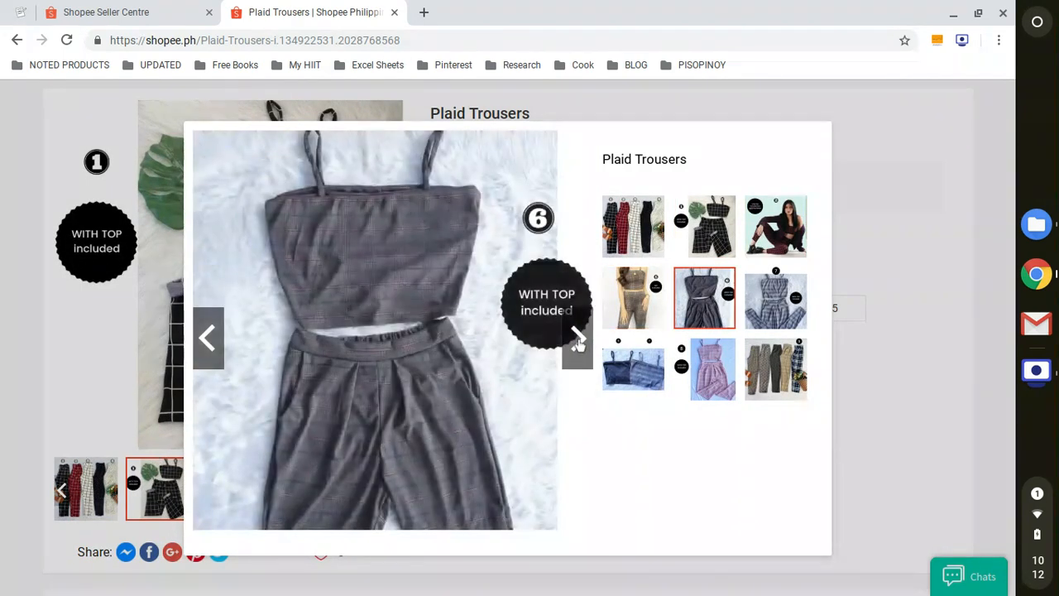
click(577, 339)
click(577, 339)
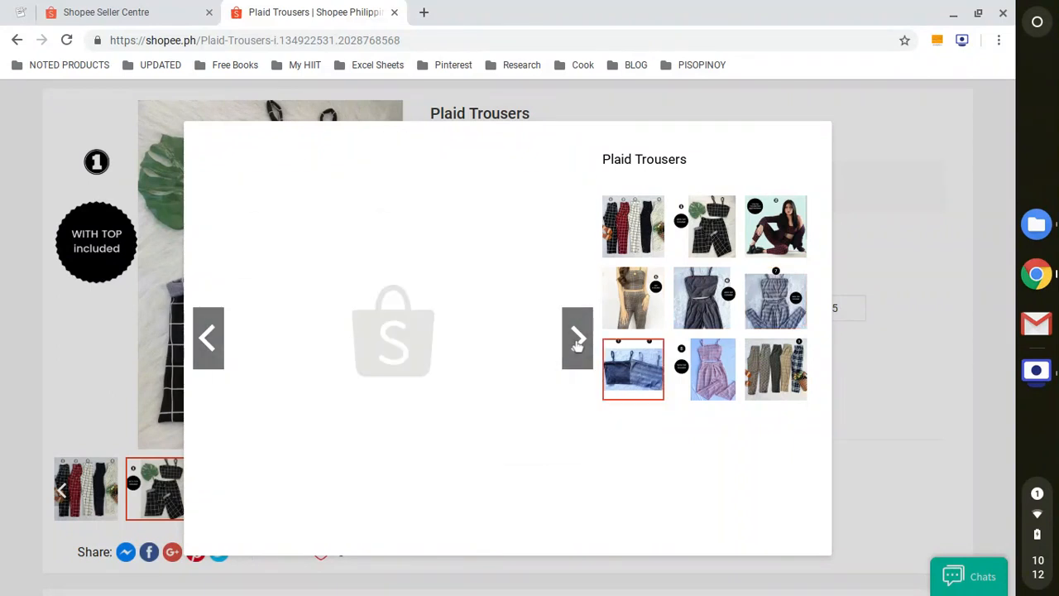
click(577, 339)
click(577, 339)
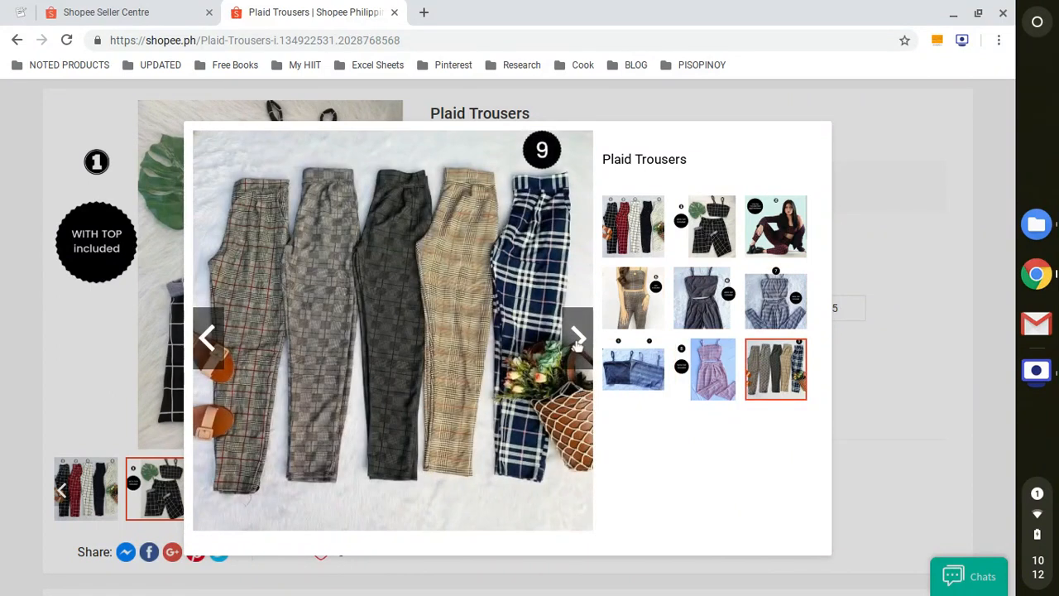
click(913, 341)
Check the color variations by selecting options 4 through 9 in turn, finishing with color 1 selected.
scroll(688, 369, down, 3)
scroll(673, 373, up, 4)
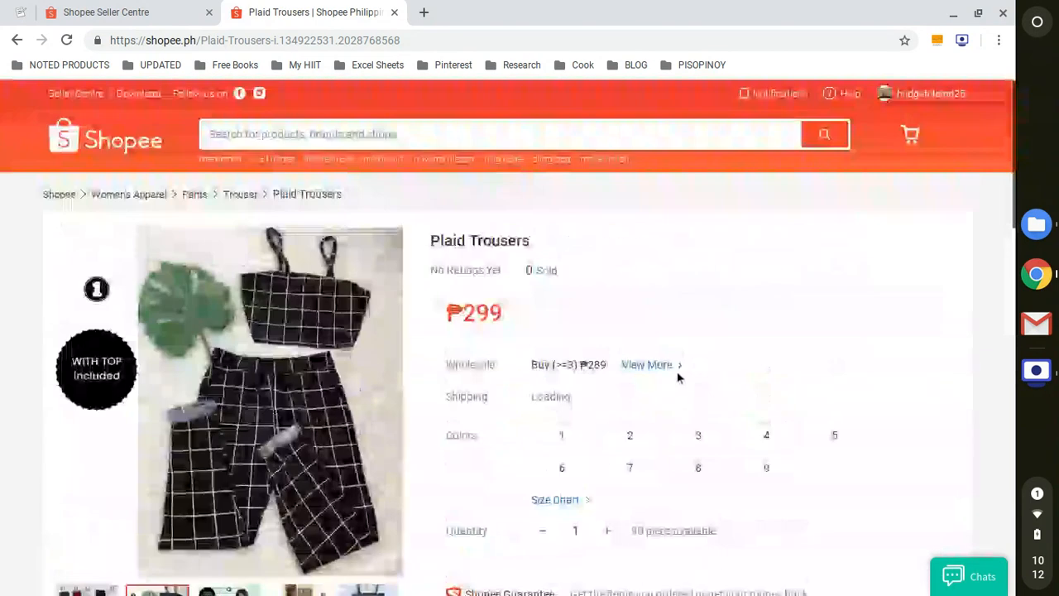
scroll(633, 284, down, 1)
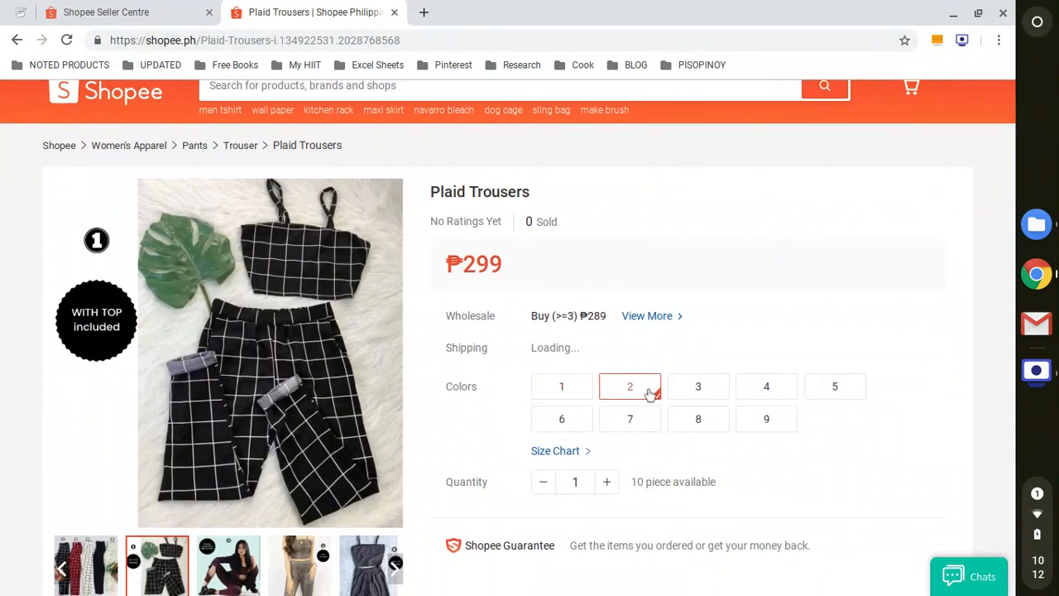
click(752, 387)
click(816, 388)
click(579, 418)
click(628, 419)
click(699, 420)
click(754, 423)
click(583, 389)
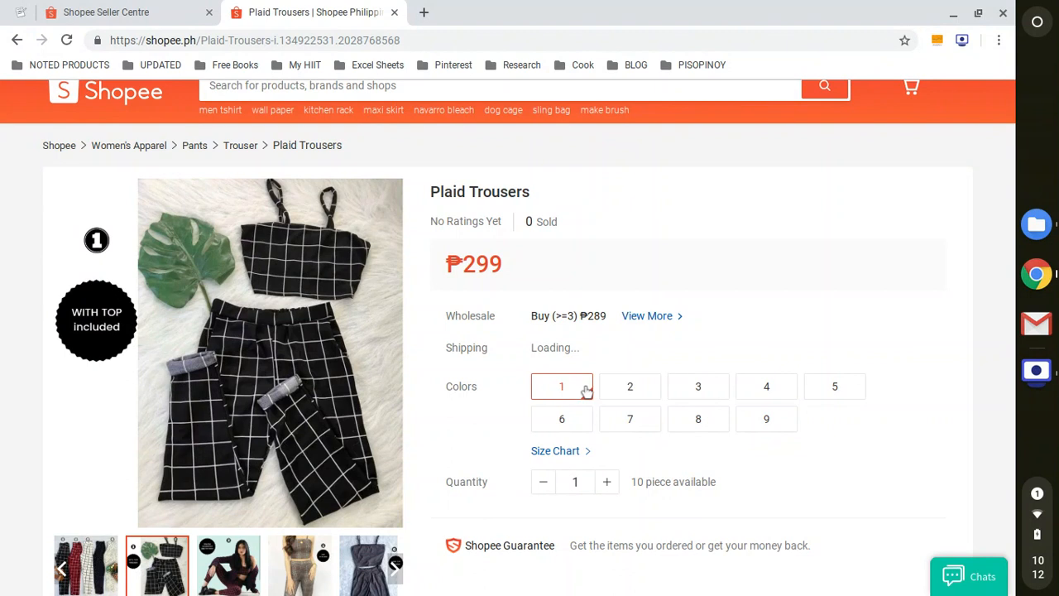
scroll(746, 289, down, 1)
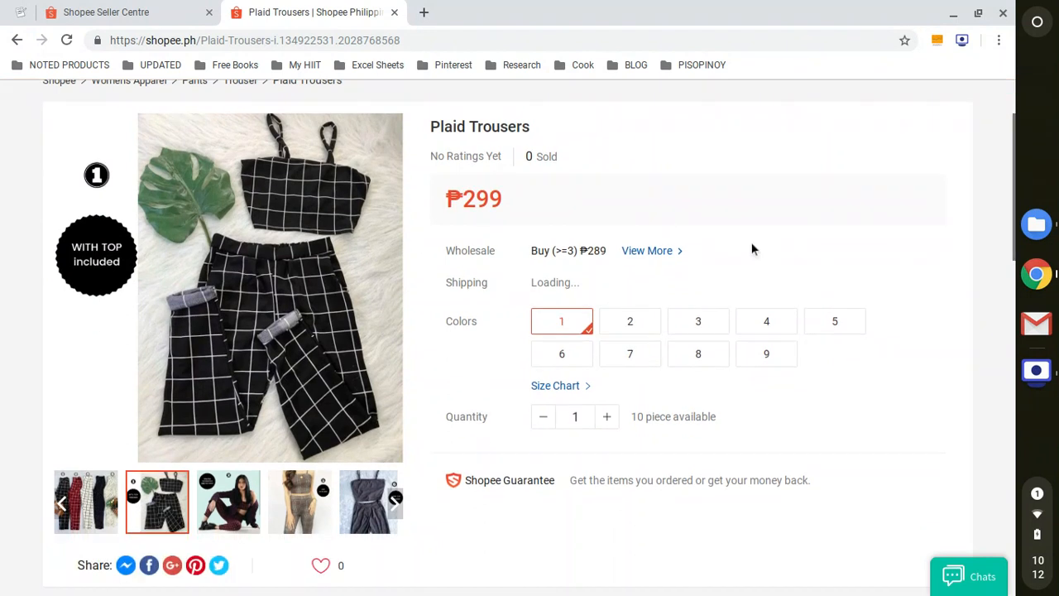
click(571, 328)
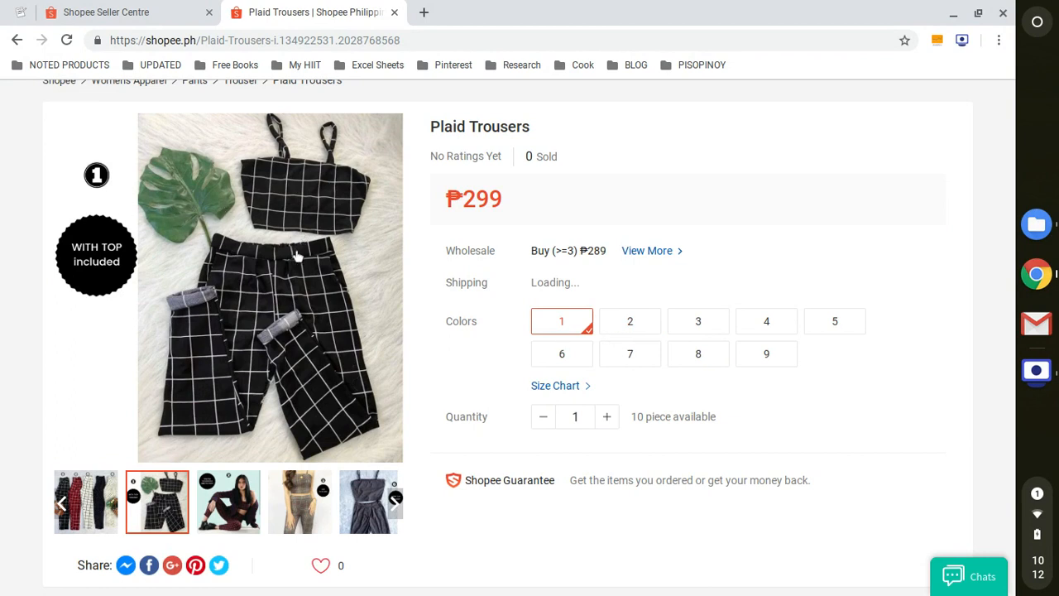
Examine the shop information and the product specifications, such as category, brand and material, on the listing page.
scroll(783, 363, down, 2)
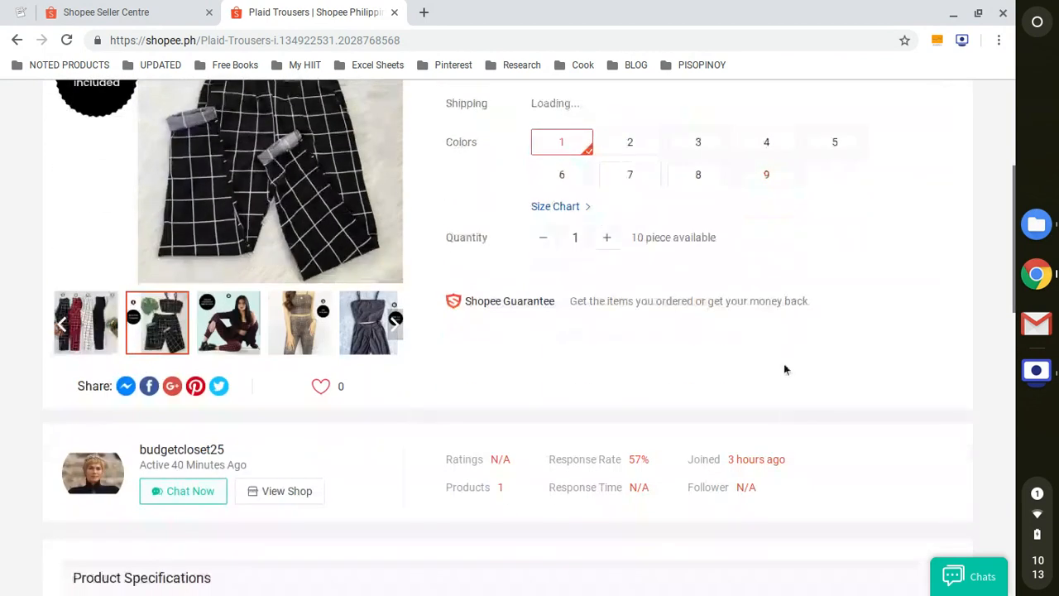
scroll(576, 333, down, 6)
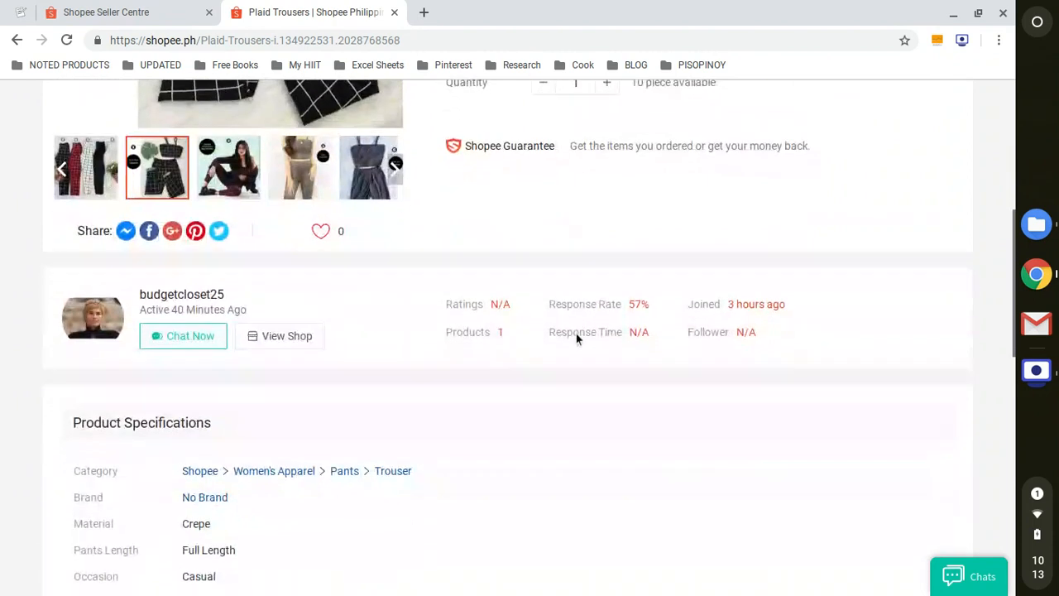
scroll(529, 335, up, 1)
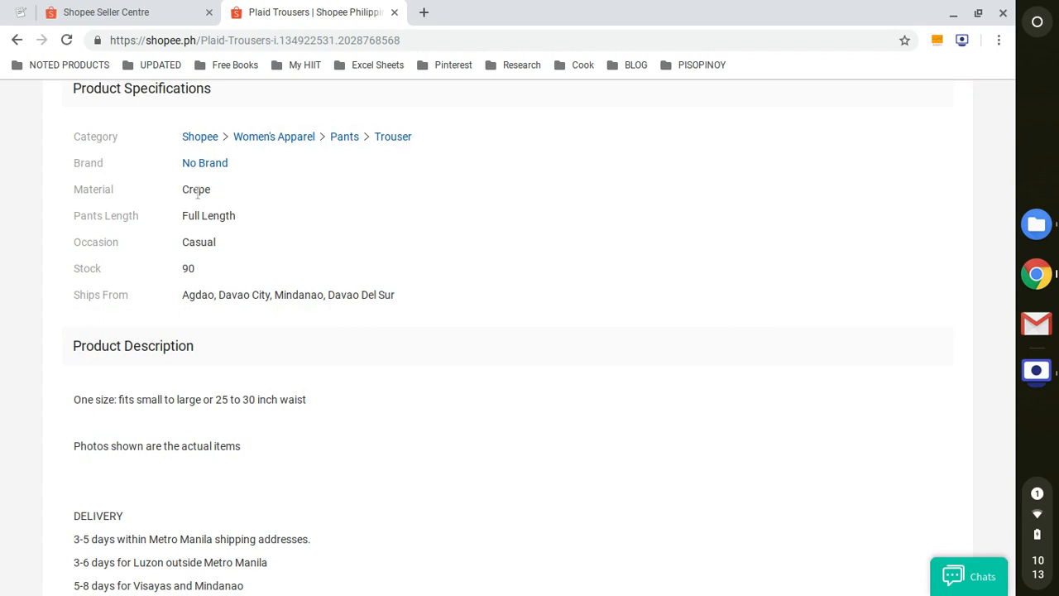
scroll(230, 323, down, 1)
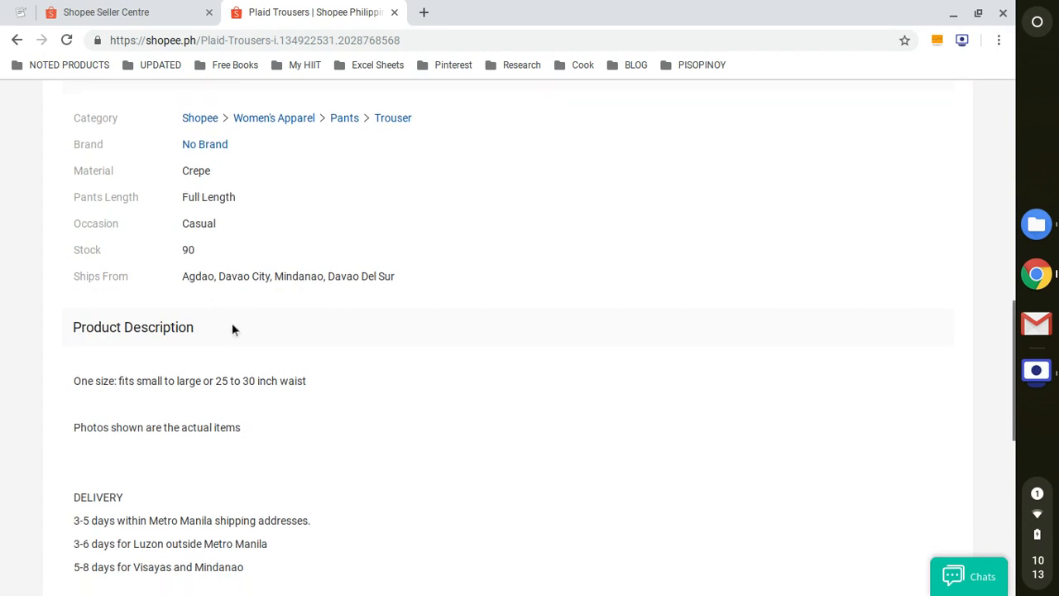
Read the product description's size, photo and delivery notes, the hashtags, and the product ratings section.
drag(83, 350, 249, 350)
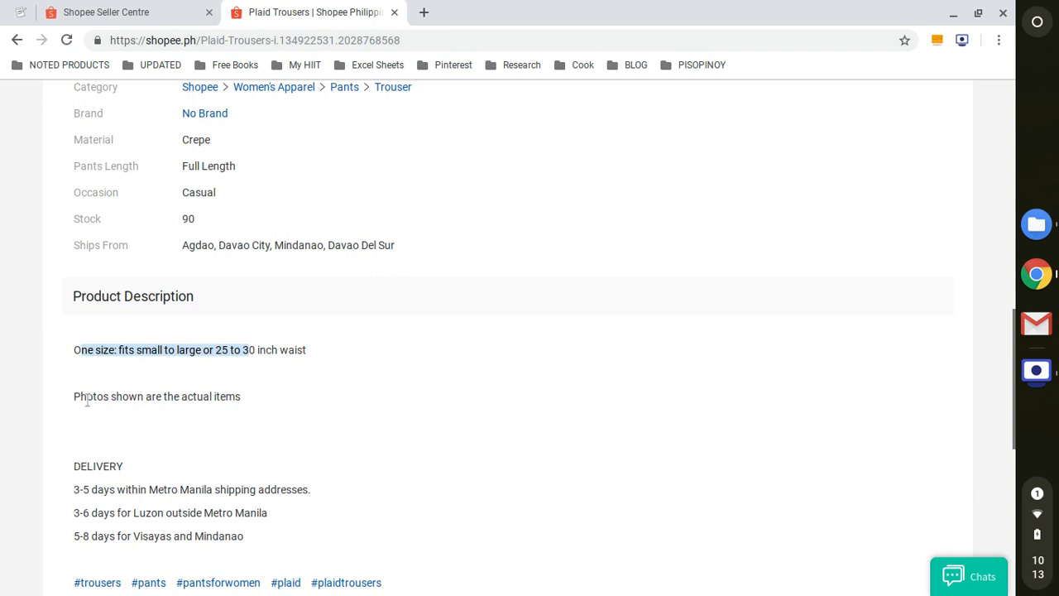
drag(87, 401, 274, 399)
scroll(249, 400, down, 2)
drag(77, 364, 316, 427)
scroll(328, 428, down, 2)
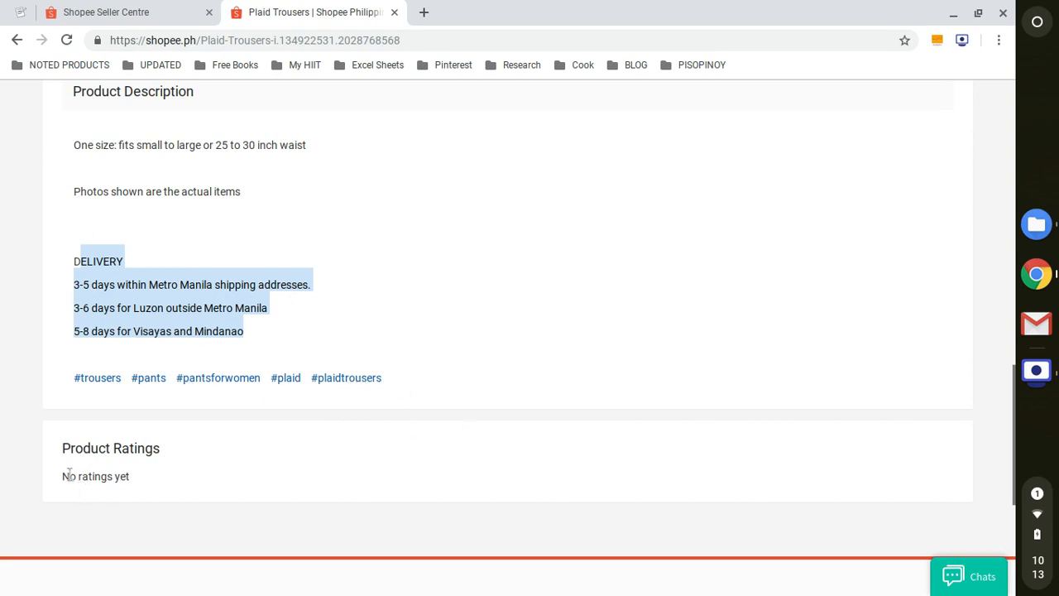
drag(64, 476, 254, 482)
triple_click(111, 478)
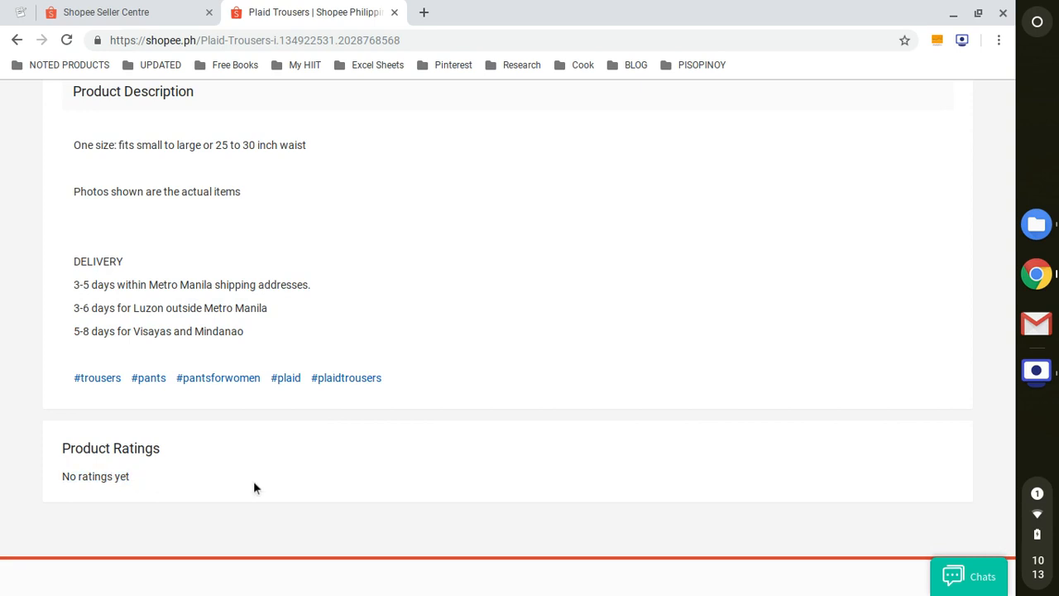
scroll(253, 481, up, 6)
scroll(470, 458, down, 6)
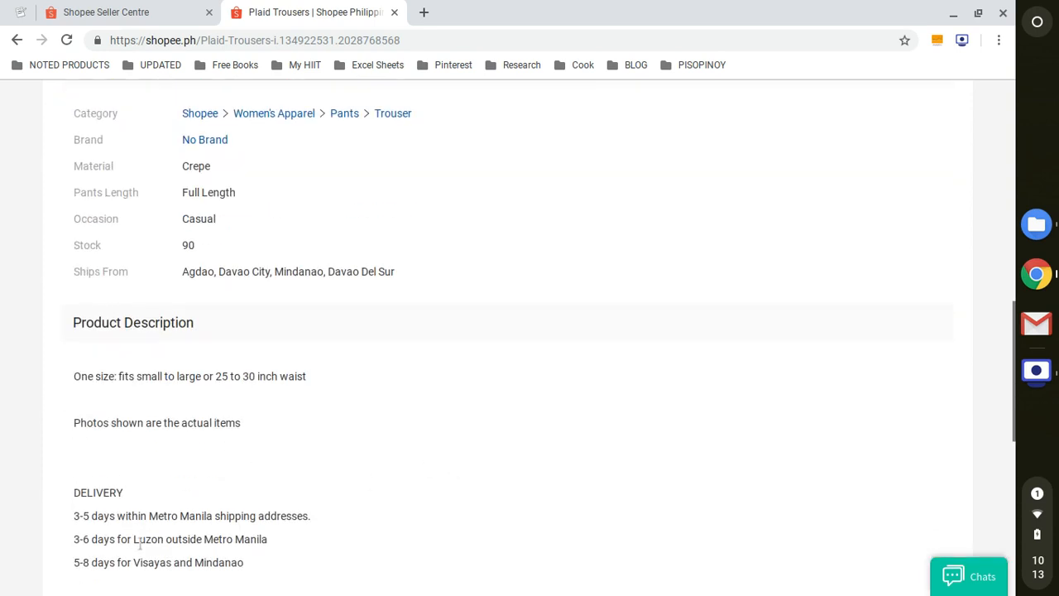
scroll(631, 397, up, 10)
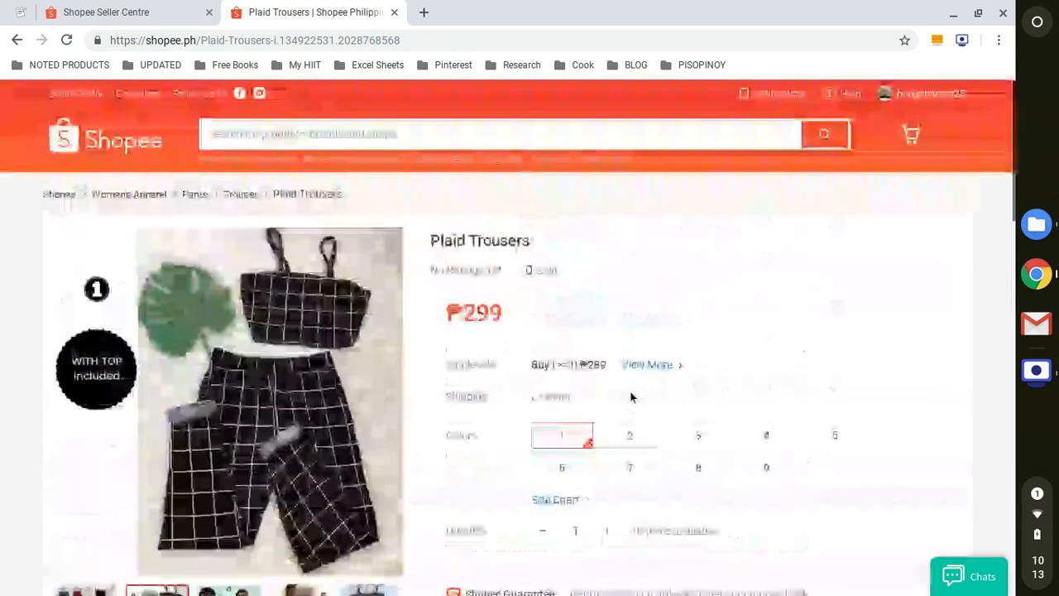
scroll(791, 326, down, 10)
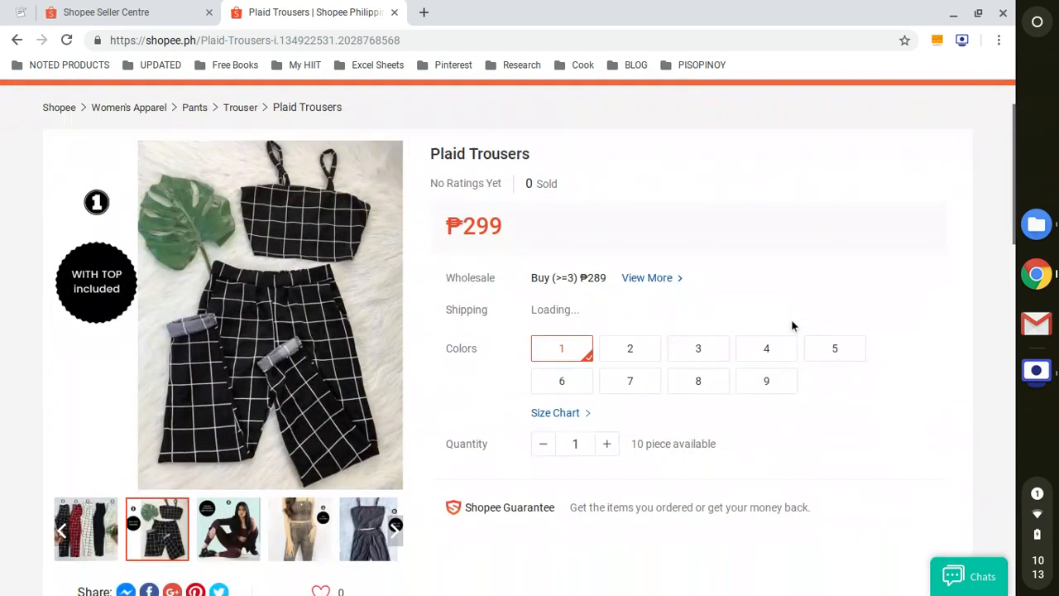
scroll(712, 418, up, 10)
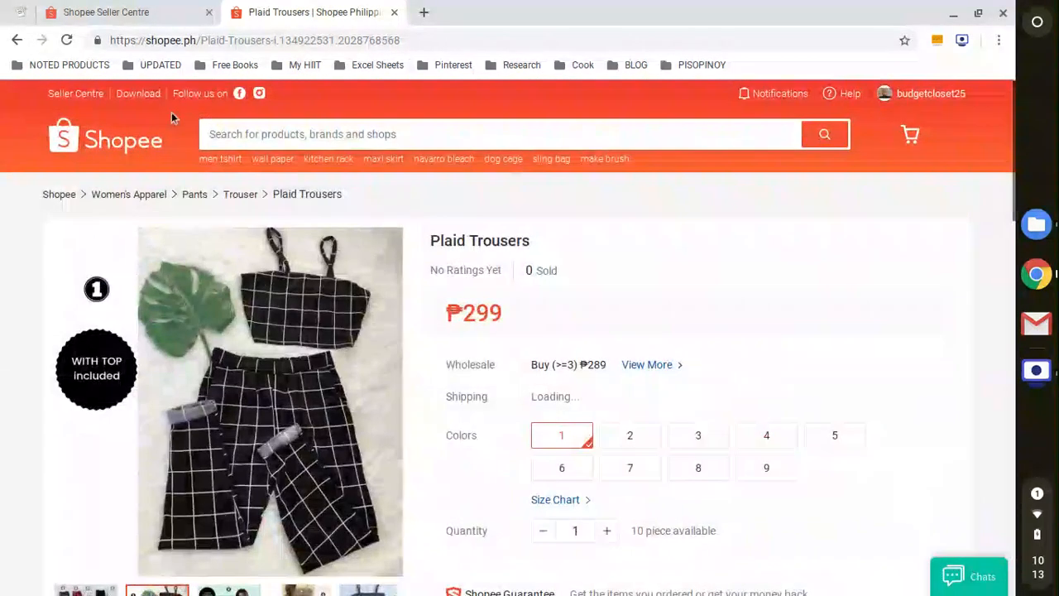
Compare the Seller Centre's My Products list with the public Plaid Trousers page, ending in the Seller Centre.
click(139, 7)
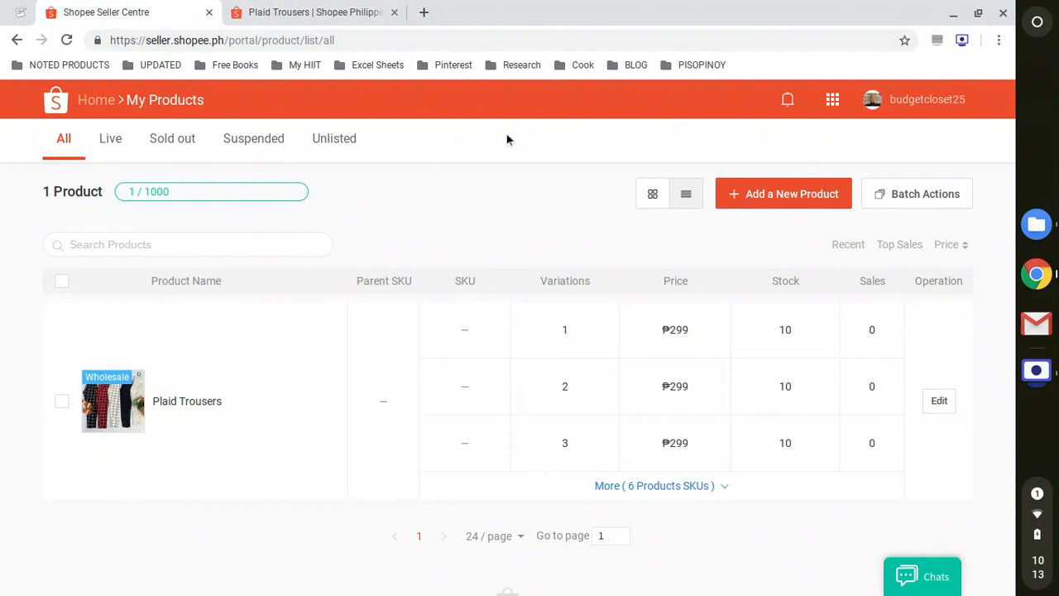
click(354, 9)
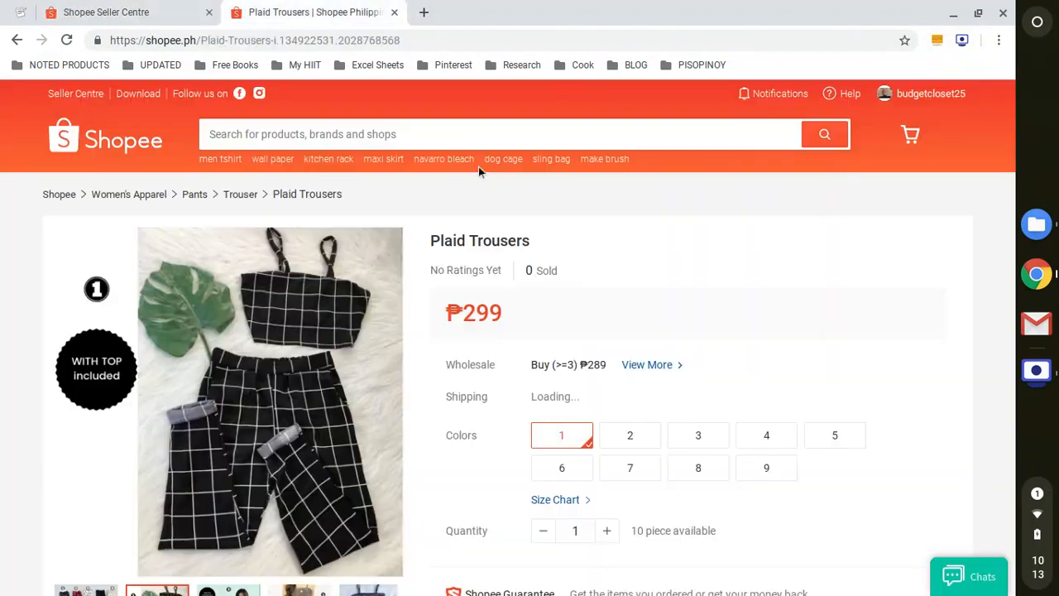
scroll(629, 240, down, 3)
click(158, 10)
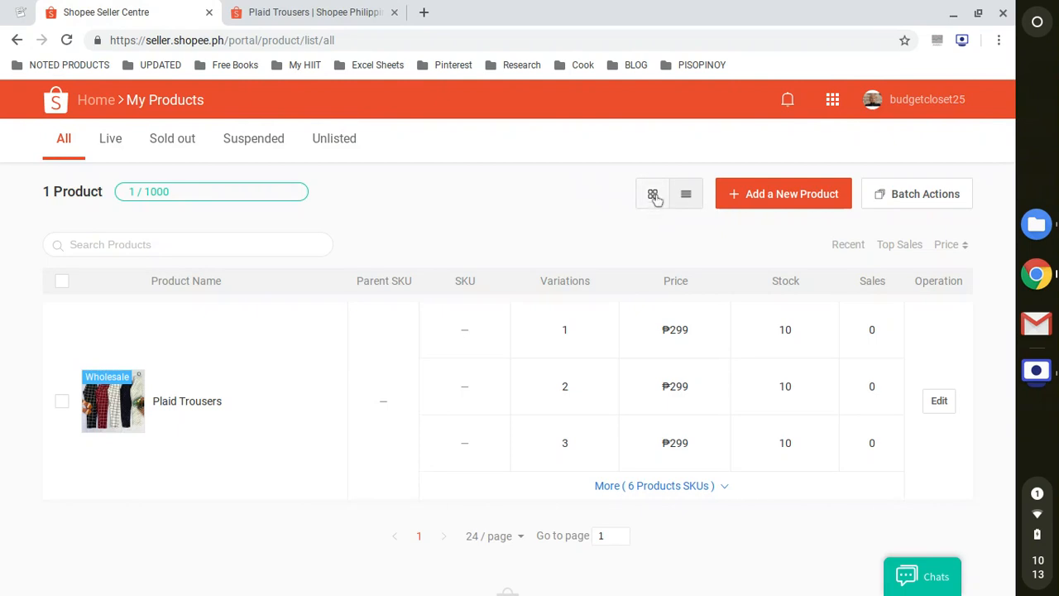
Compare the grid and list layouts of My Products, dismiss the list view tip, and leave the grid layout on.
click(653, 195)
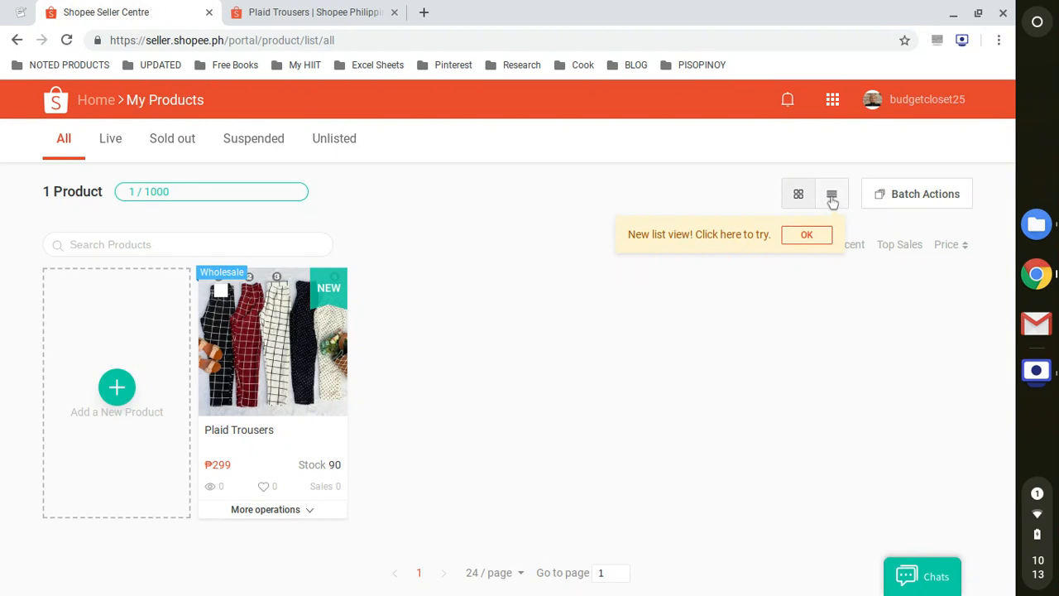
click(824, 228)
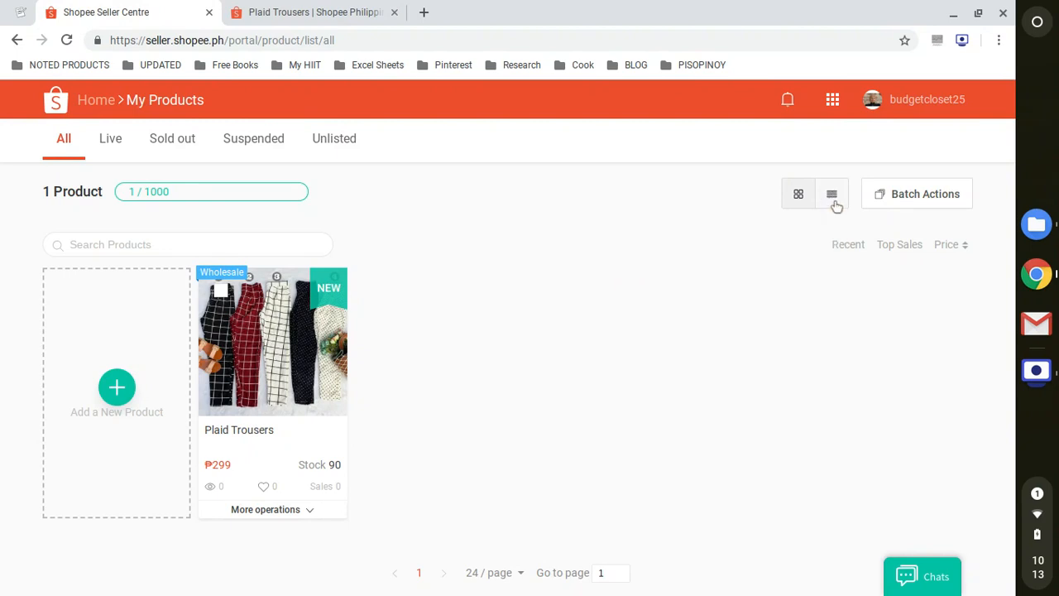
click(815, 198)
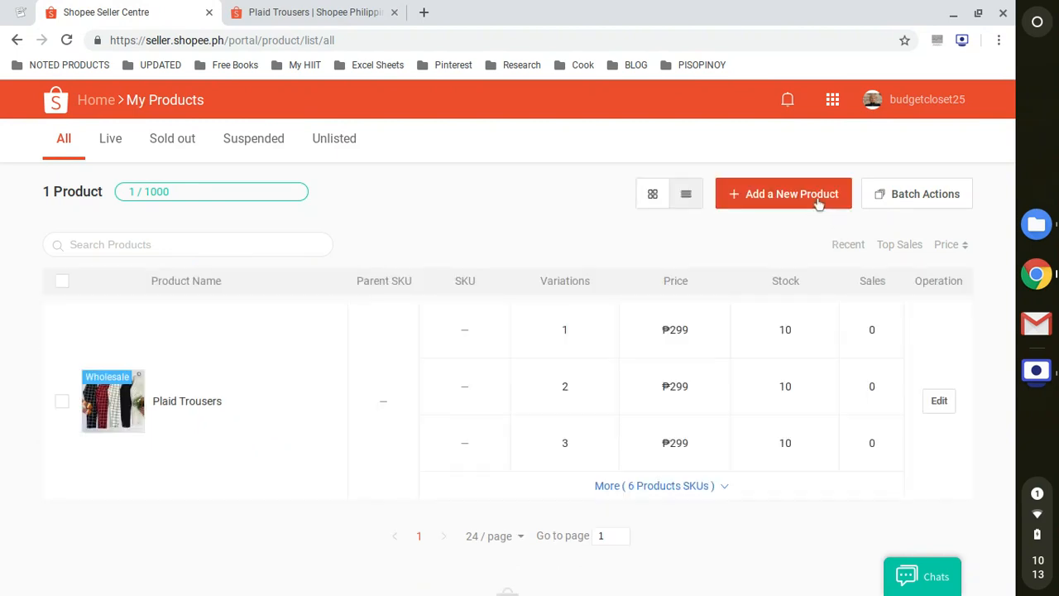
click(652, 195)
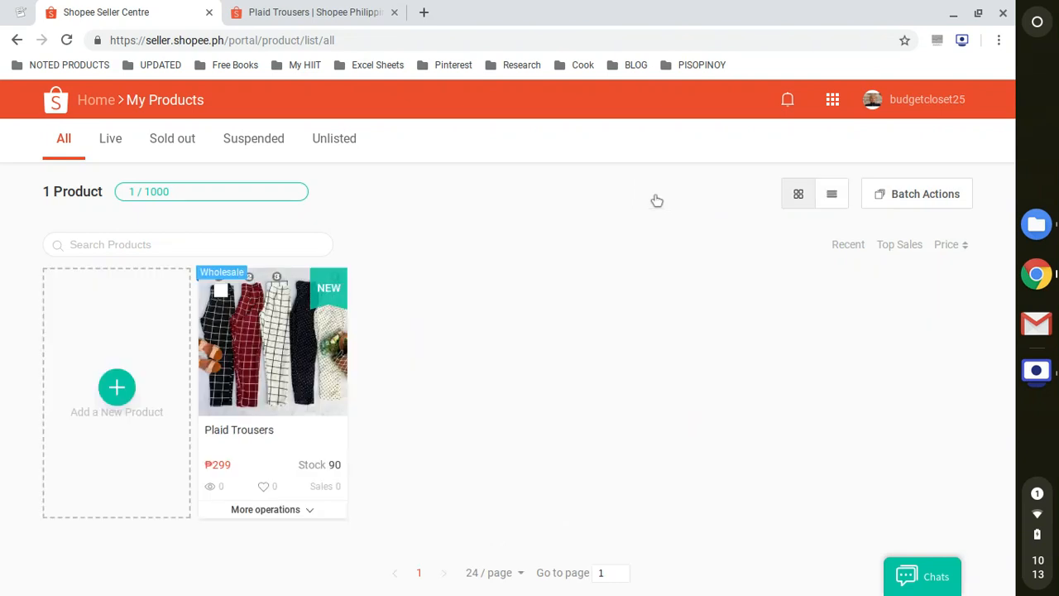
scroll(601, 326, down, 2)
Return to the public Plaid Trousers page and compare the enlarged photos of variations 1 and 2.
click(273, 6)
scroll(905, 327, up, 3)
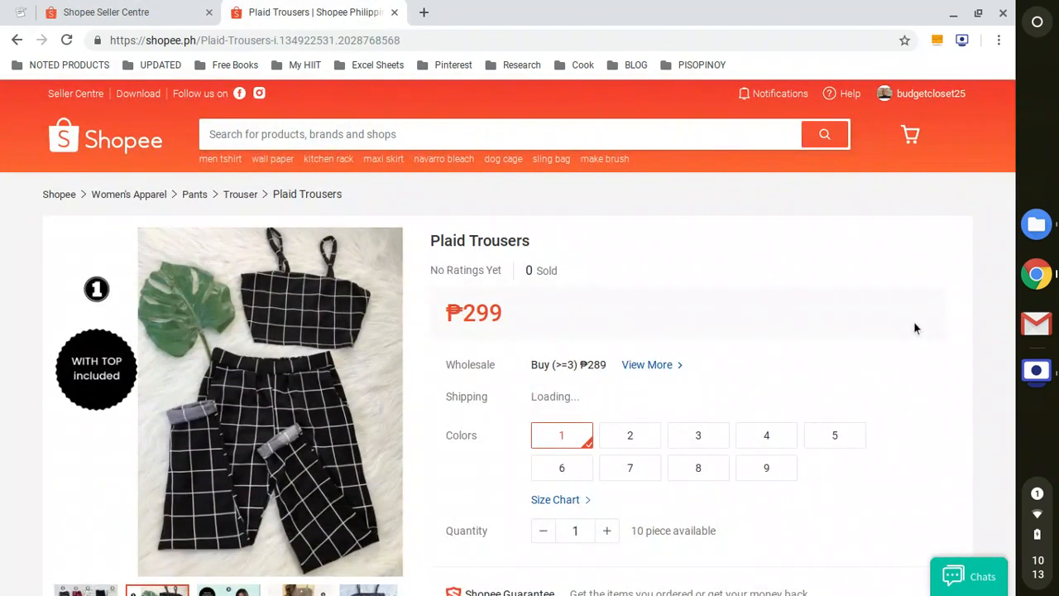
click(256, 376)
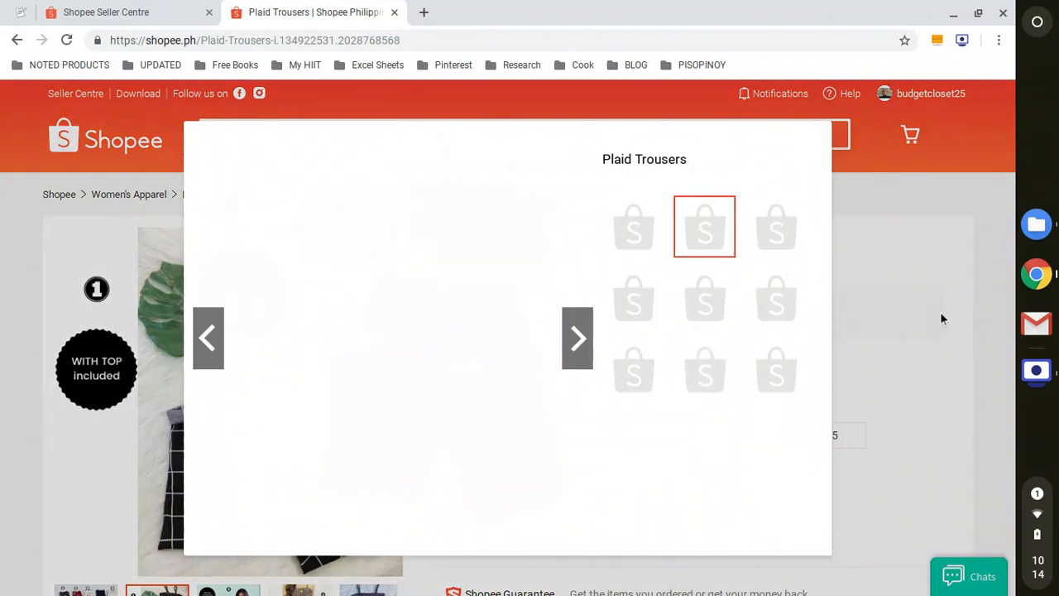
click(578, 338)
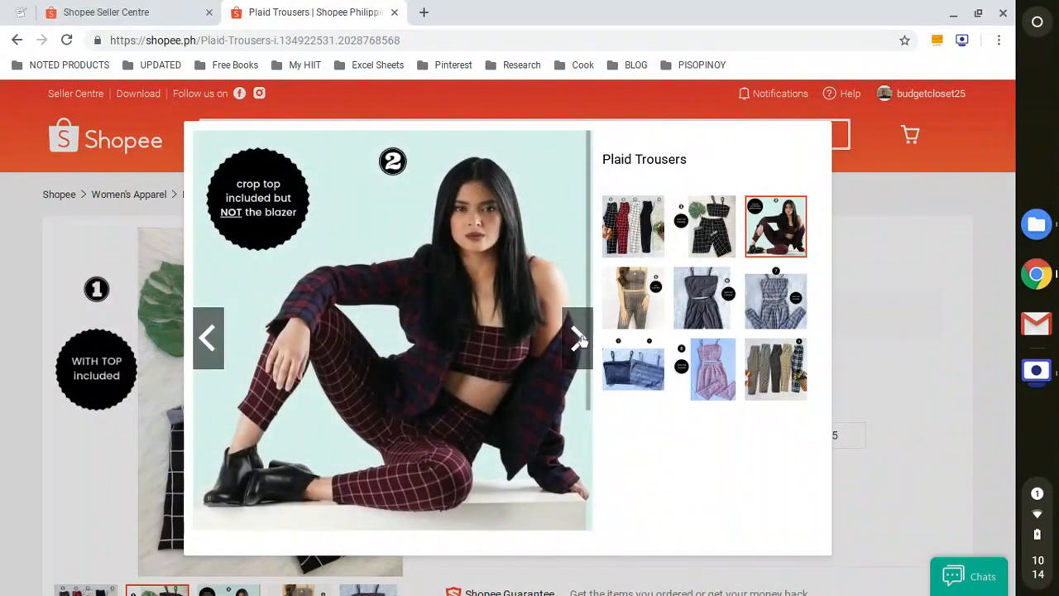
click(211, 340)
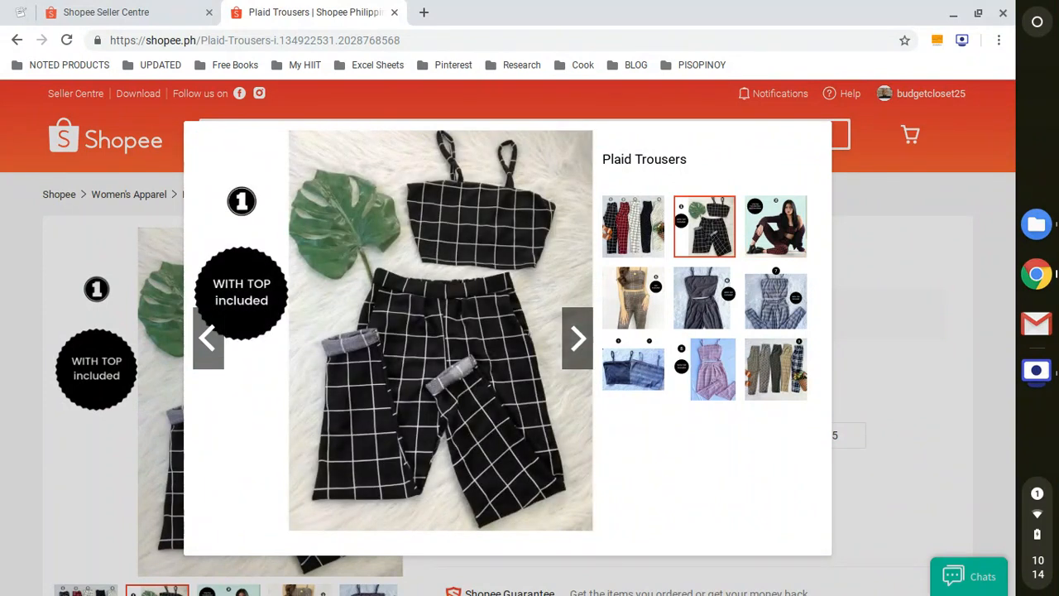
click(584, 349)
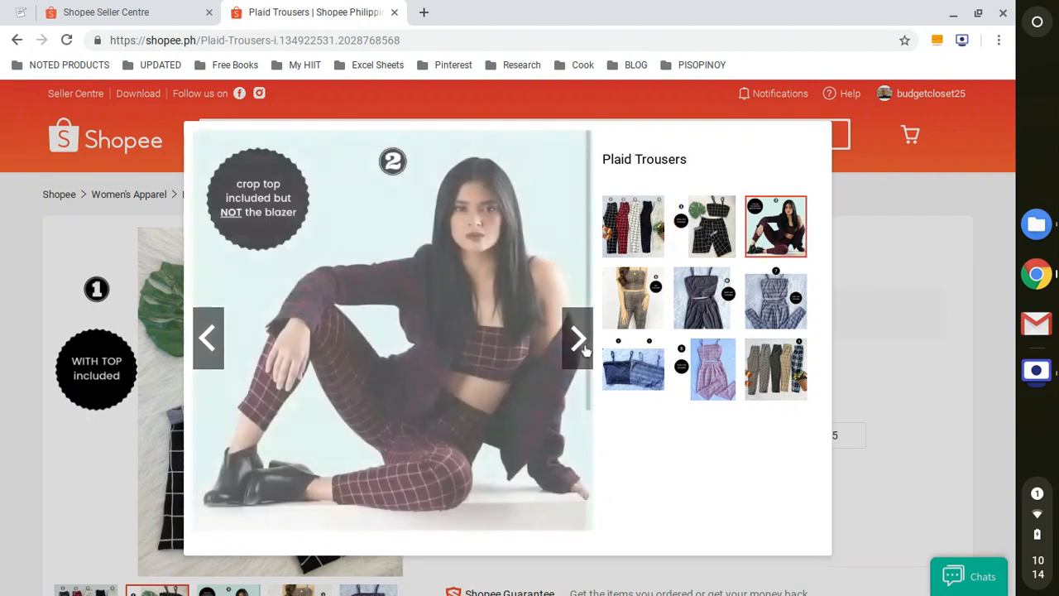
Browse the enlarged photos of variations 5, 6 and 7, and go back to the variation 5 photo.
click(582, 347)
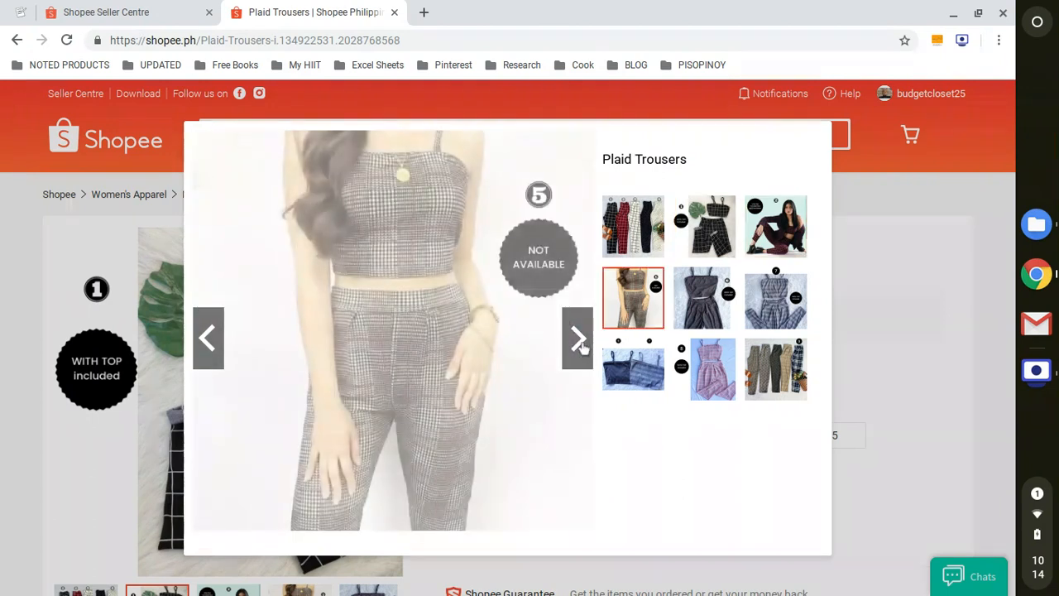
click(582, 347)
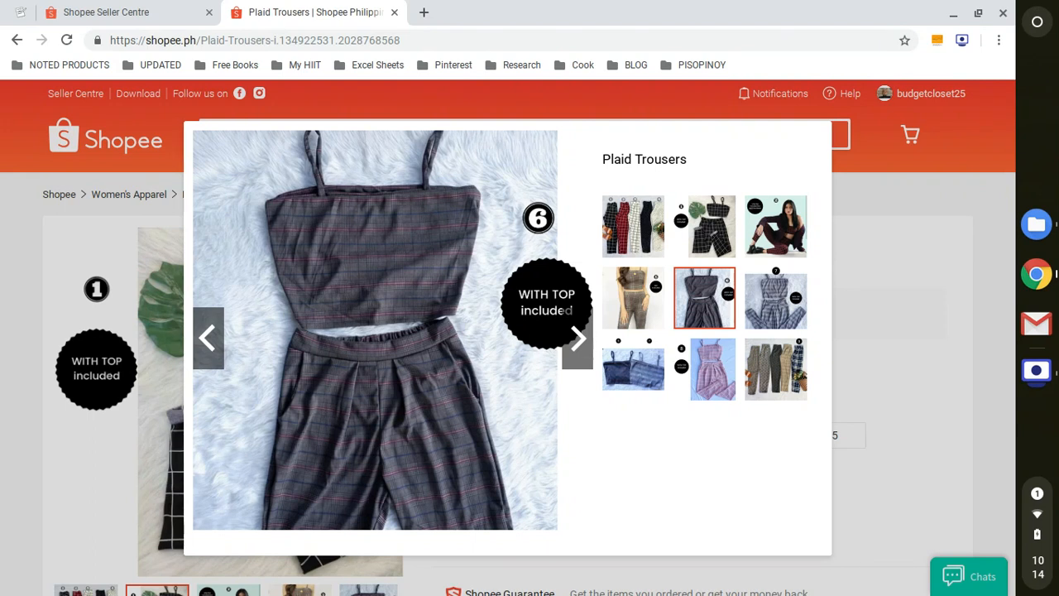
click(577, 341)
click(577, 340)
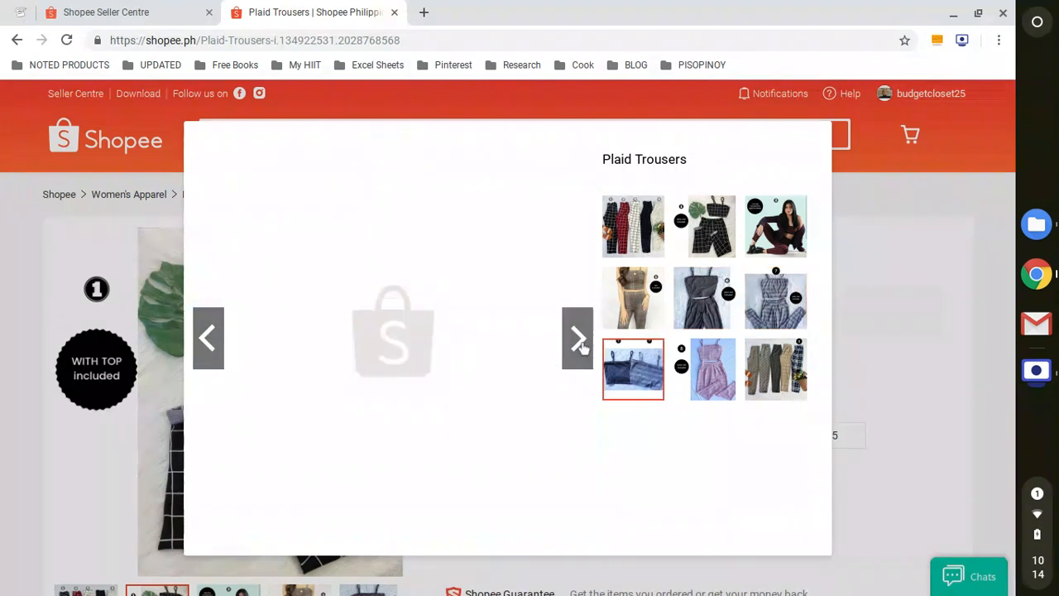
click(207, 339)
click(207, 341)
click(207, 340)
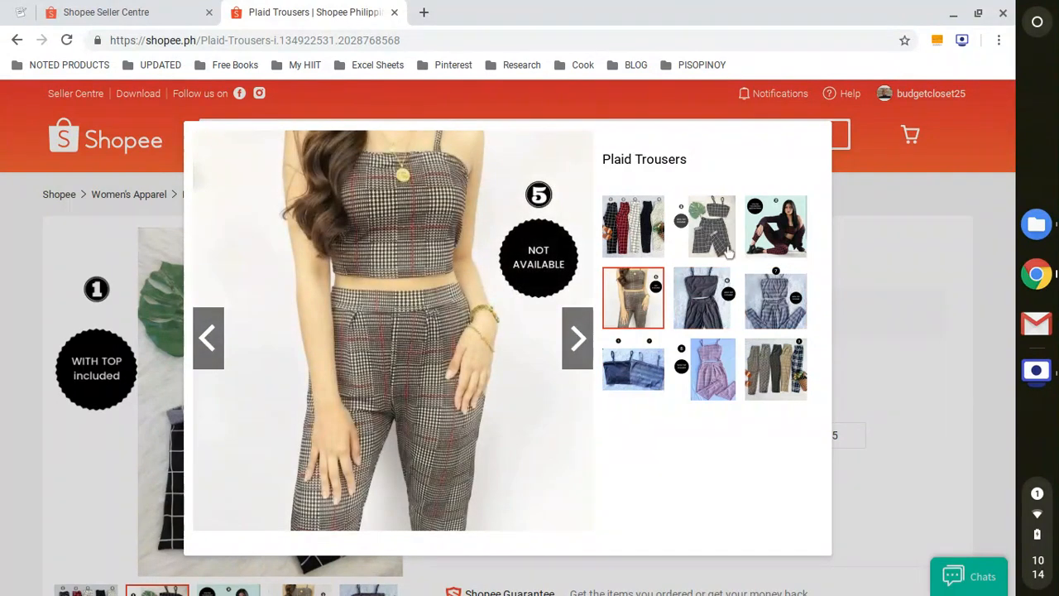
View the remaining enlarged Plaid Trousers photos through variation 9 and close the photo viewer.
click(581, 353)
click(581, 353)
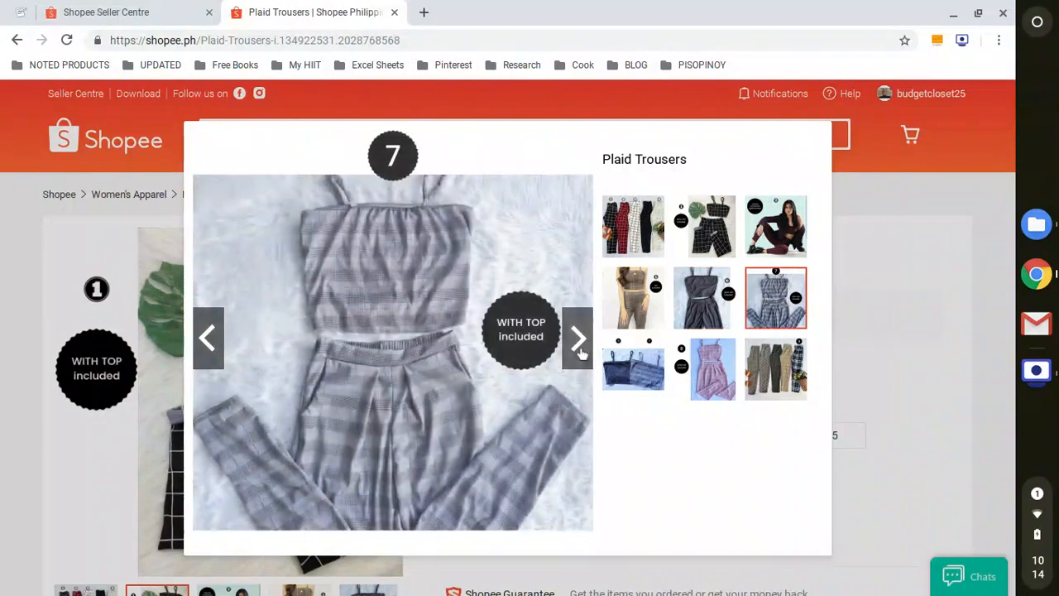
click(581, 353)
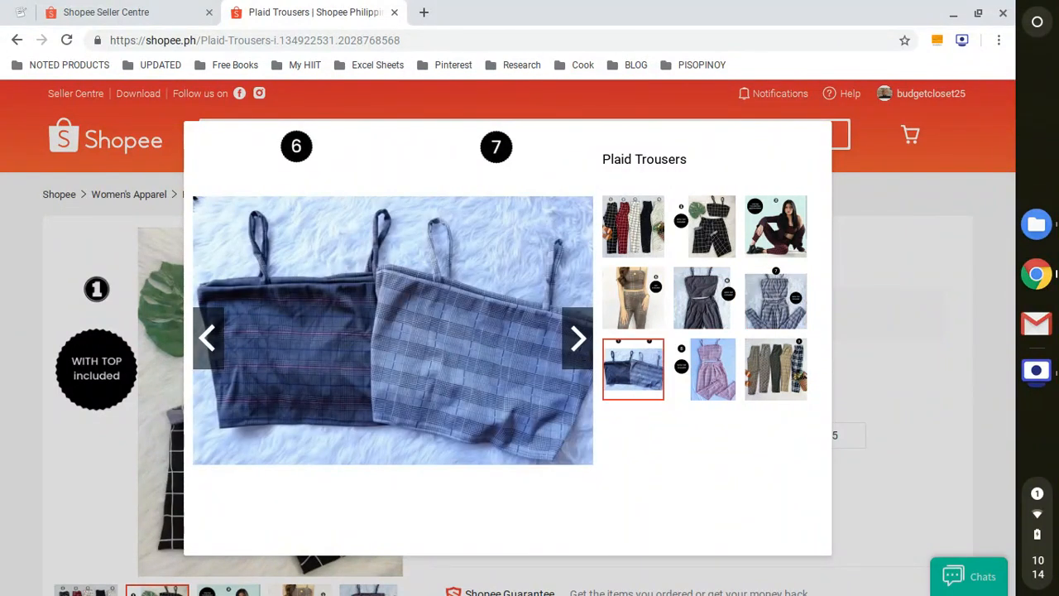
click(579, 348)
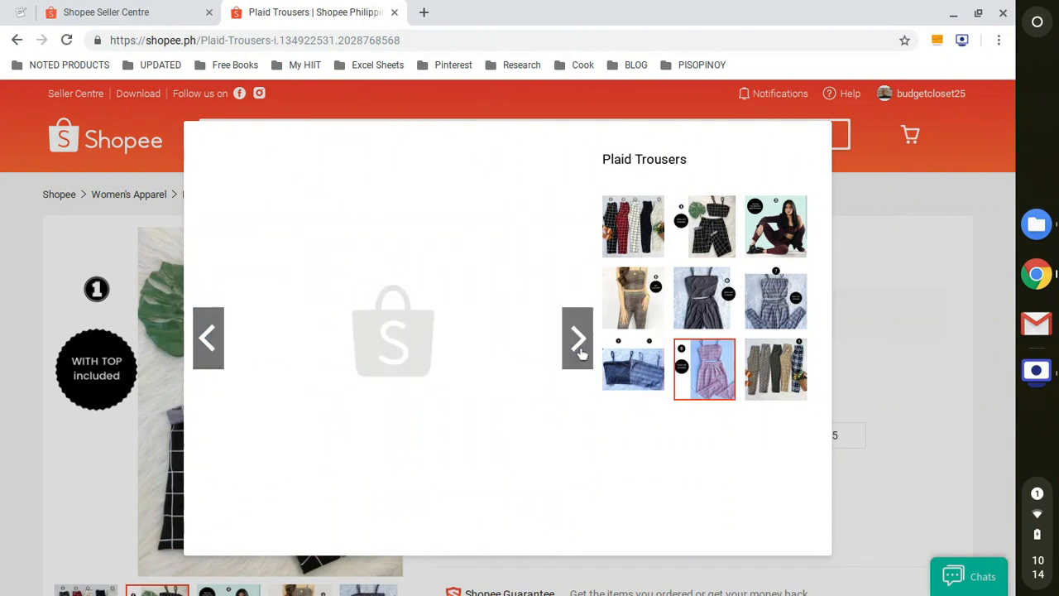
click(580, 351)
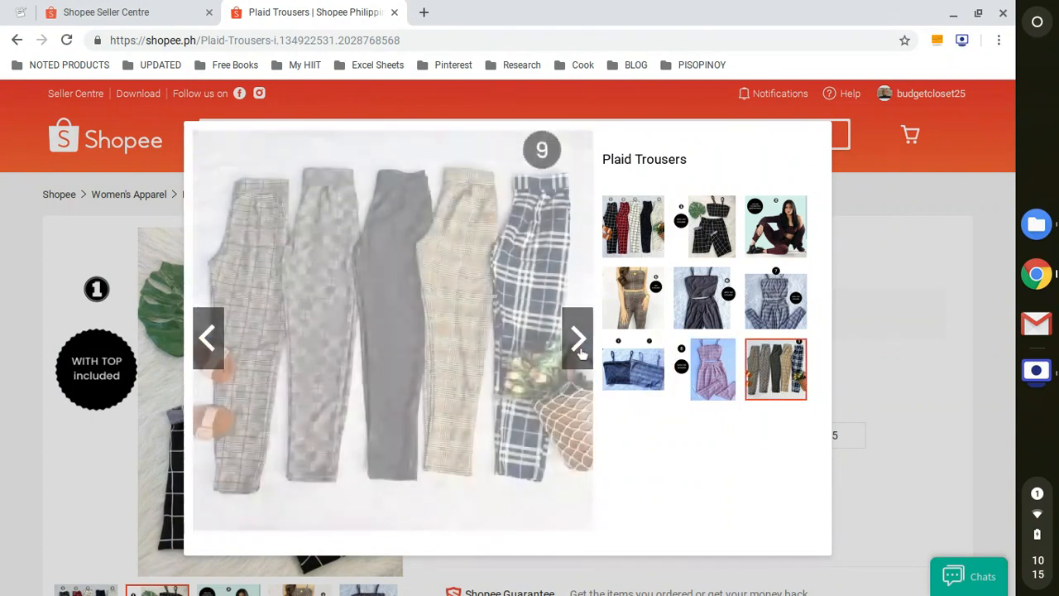
click(920, 310)
Look over the Plaid Trousers page down to its footer, return to its beginning, and show the account options.
scroll(842, 372, down, 5)
scroll(842, 378, down, 10)
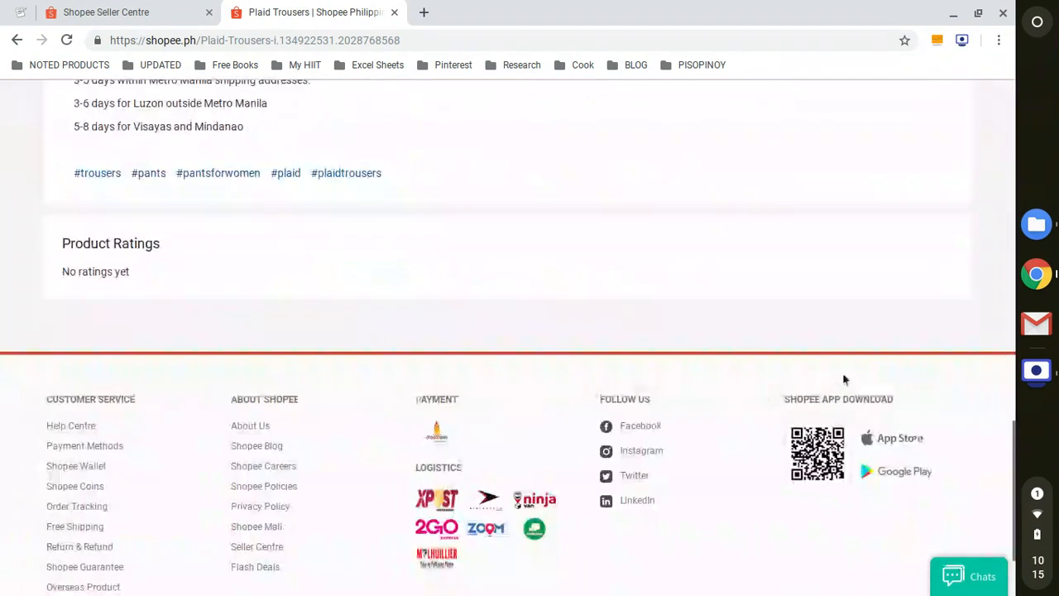
scroll(844, 378, up, 15)
scroll(916, 279, up, 2)
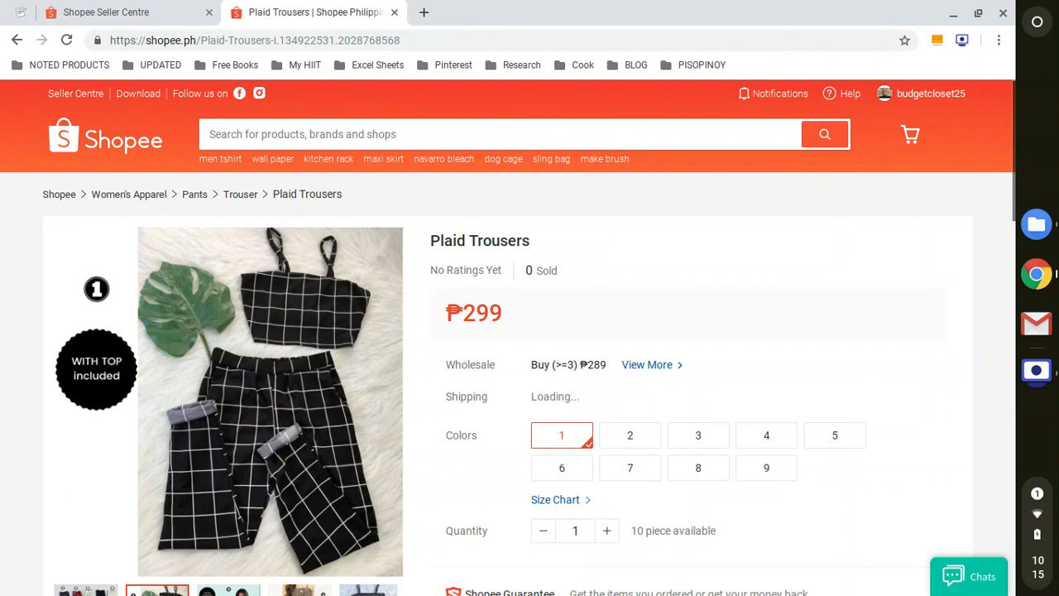
scroll(983, 272, down, 2)
scroll(983, 272, up, 2)
mouse_move(941, 93)
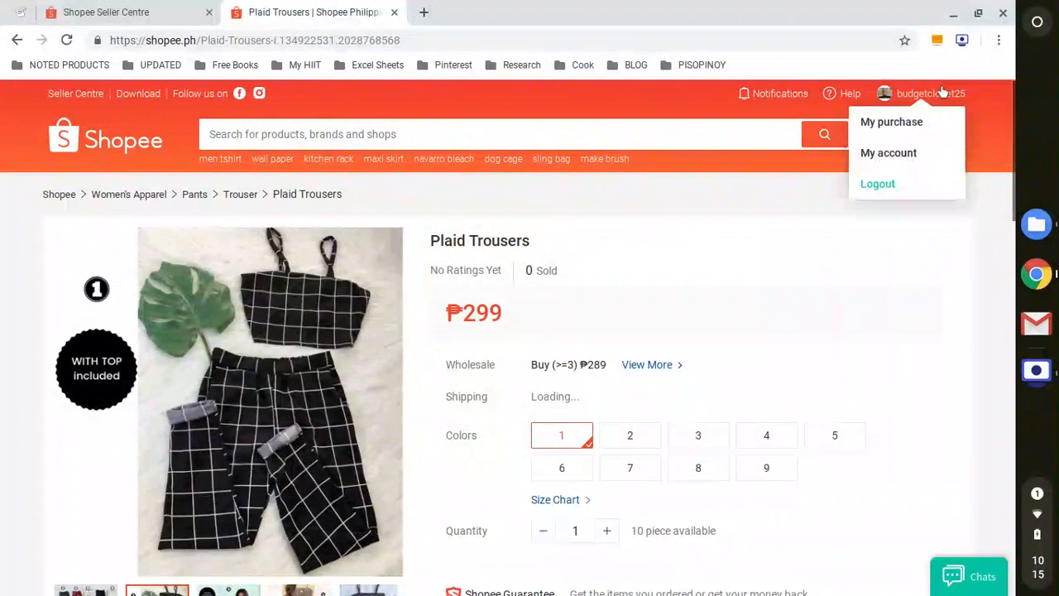